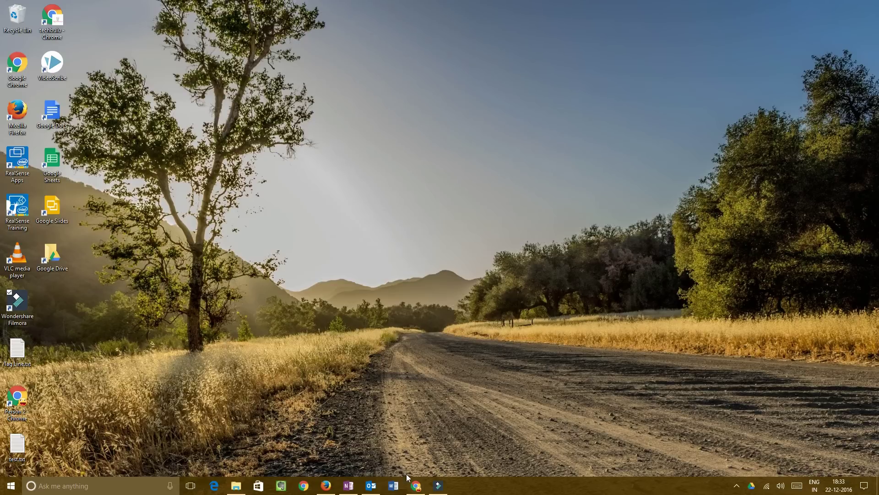
- Open the TECH BULU channel's Videos page in Chrome from the desktop shortcut, then minimize the browser
click(416, 485)
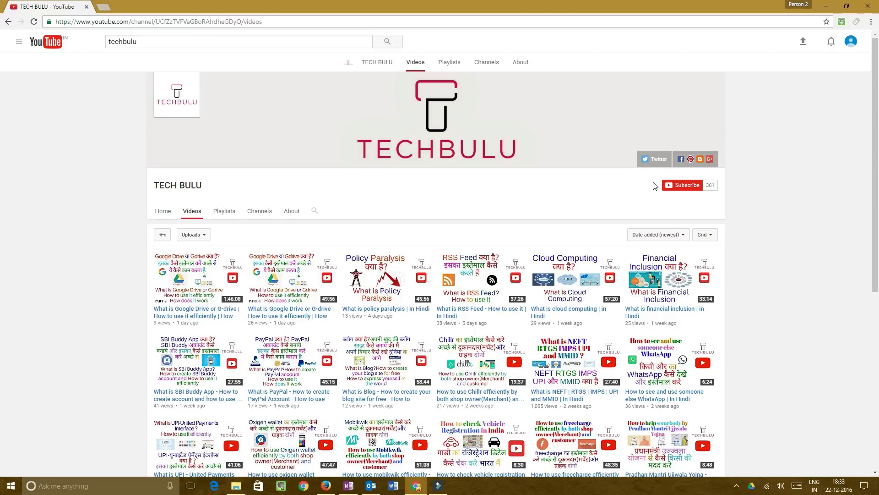
click(678, 198)
click(677, 195)
click(686, 195)
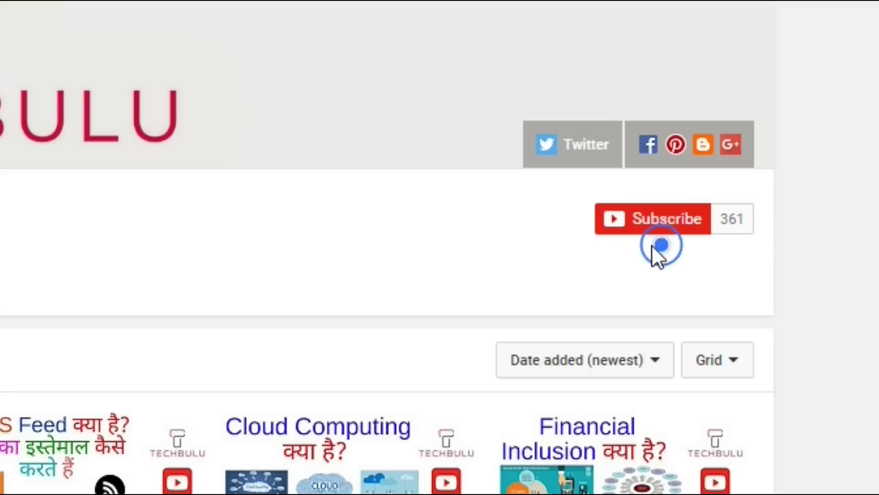
click(678, 196)
click(670, 242)
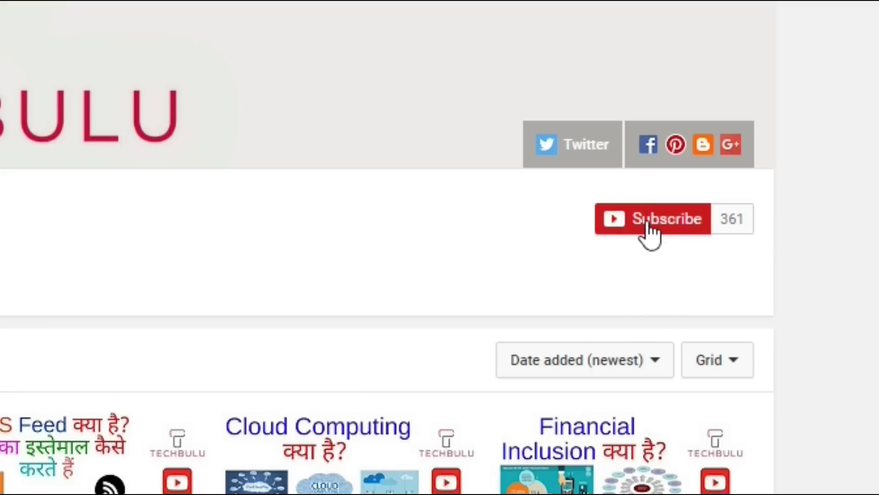
click(639, 250)
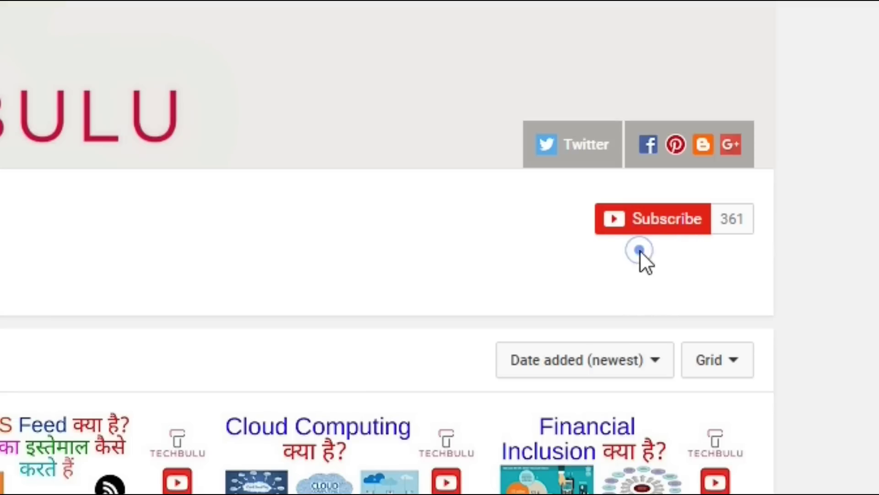
click(668, 244)
click(654, 252)
click(674, 251)
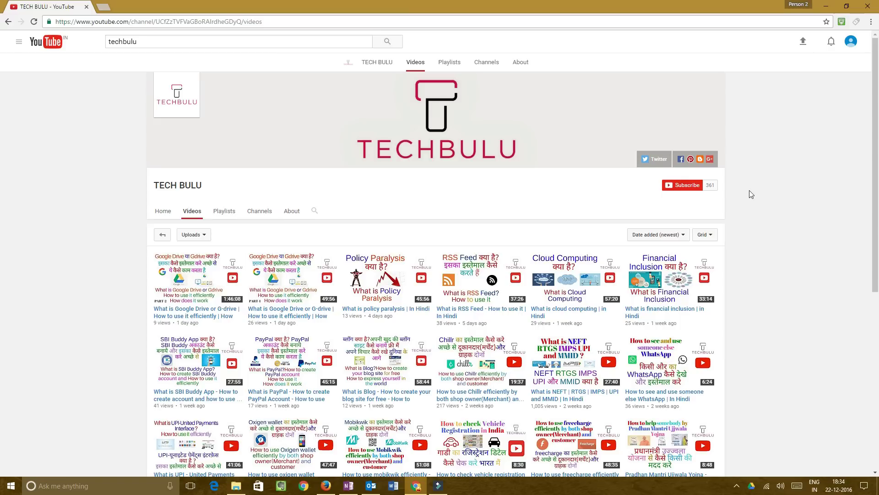
click(826, 5)
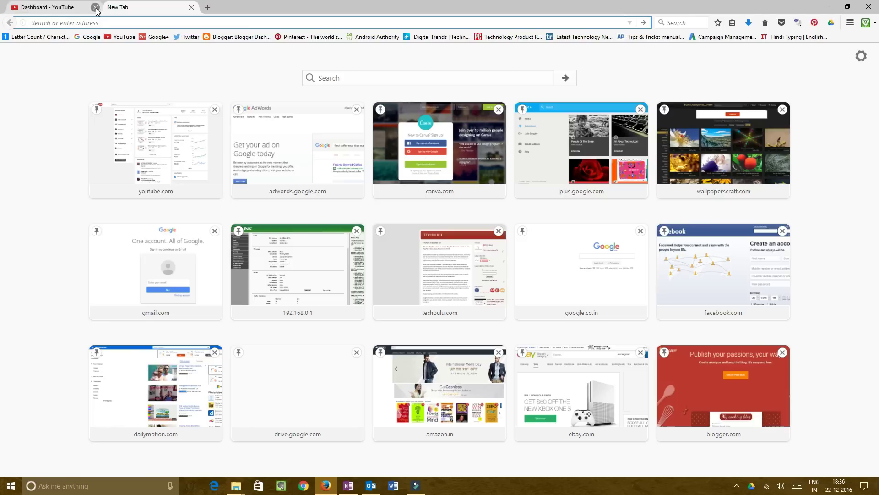
- Bring up Firefox showing a single New Tab page
click(95, 7)
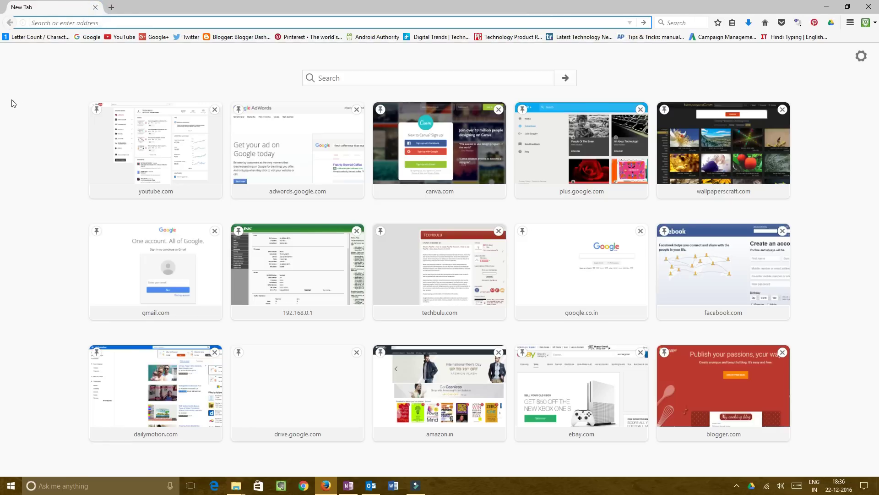
- Search Google for 'shopify' and open the official Shopify site result
click(84, 37)
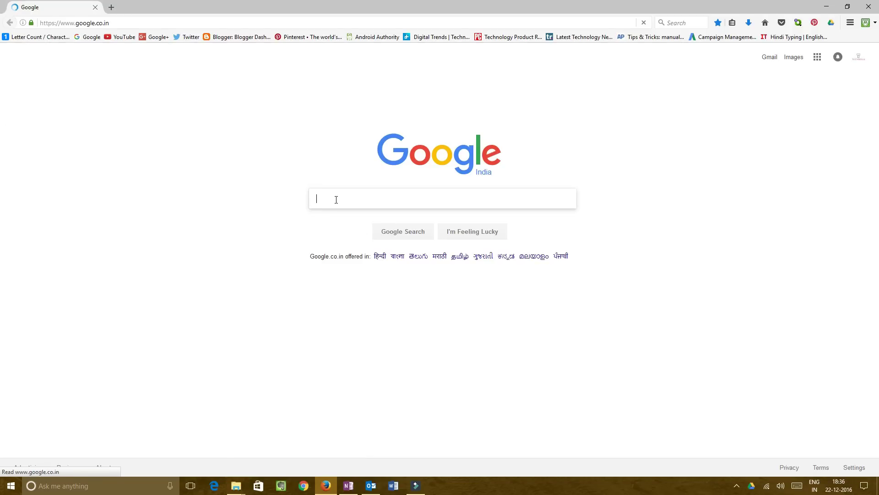
click(336, 199)
text(sho)
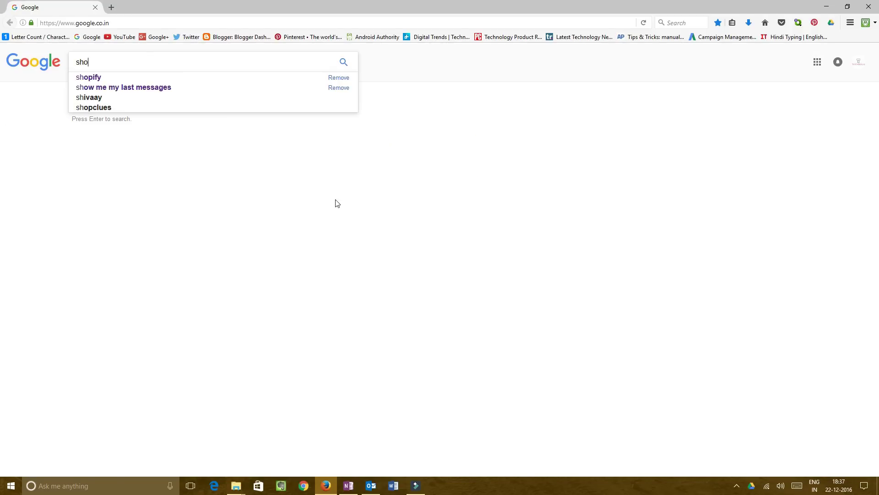
text(pify)
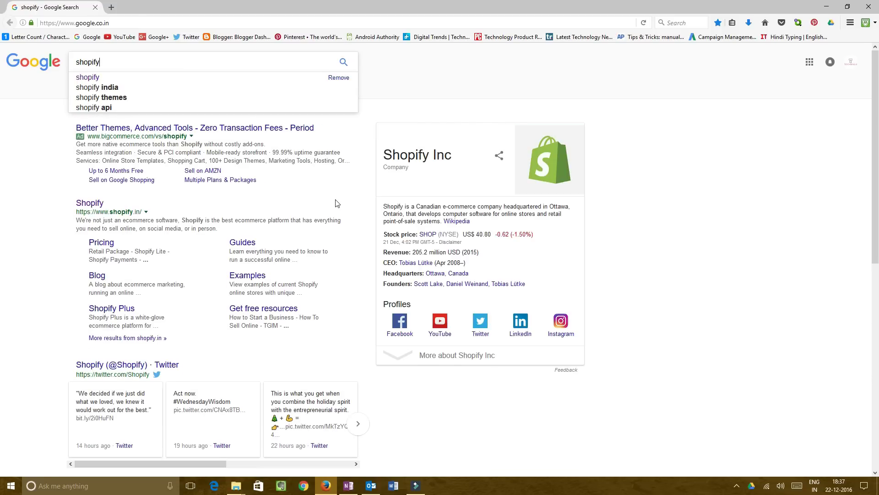
key(Return)
scroll(3, 255, down, 1)
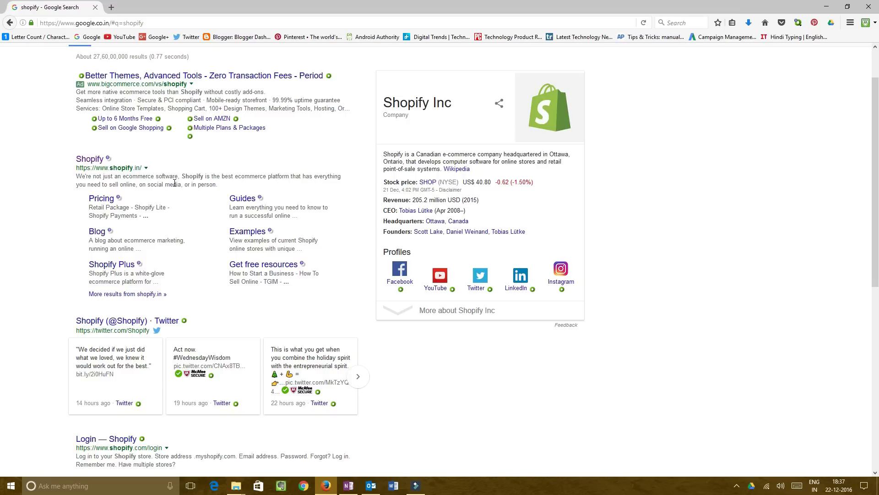
click(90, 159)
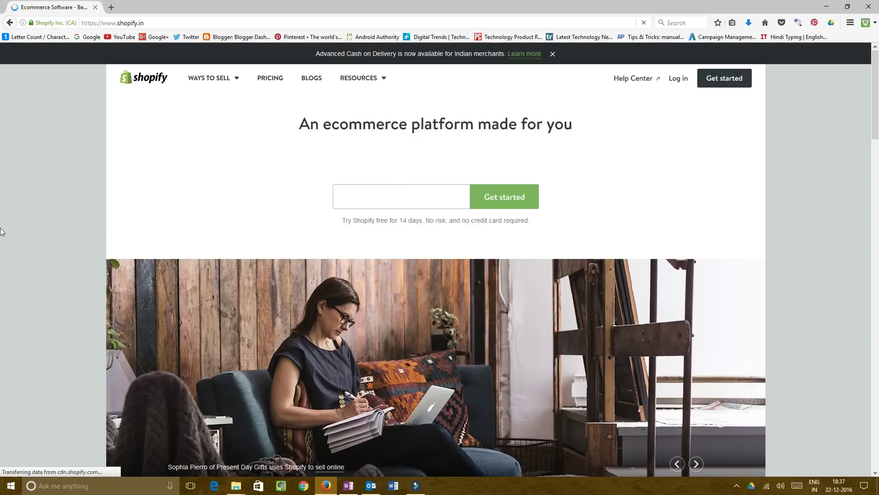
- Highlight '14 days' in the free-trial line, then go to Shopify's pricing page
double_click(401, 221)
drag(413, 220, 422, 221)
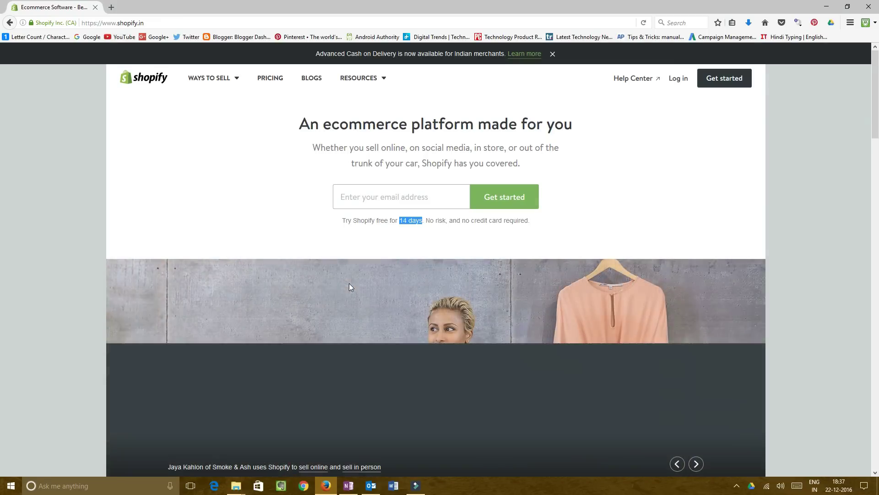
click(410, 218)
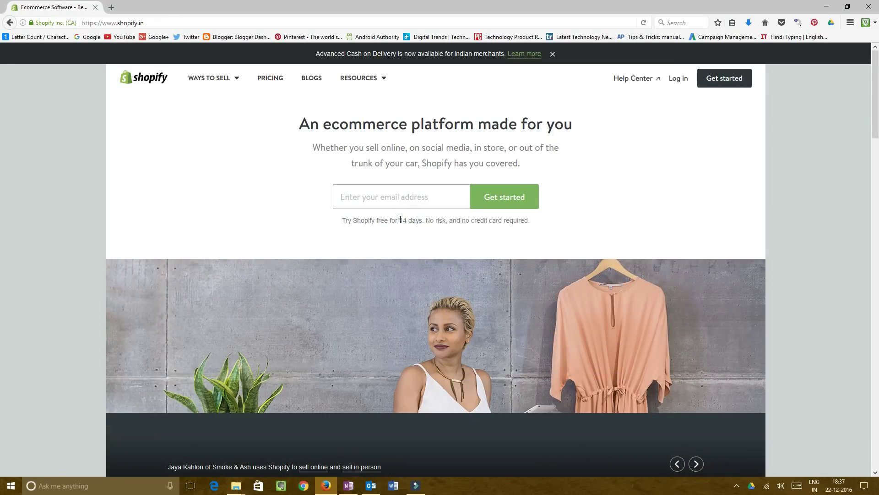
drag(400, 221, 422, 220)
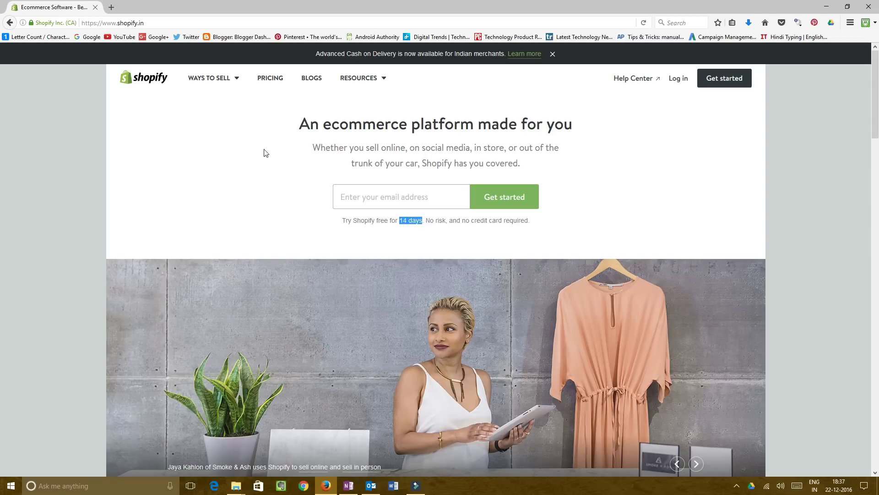
click(271, 79)
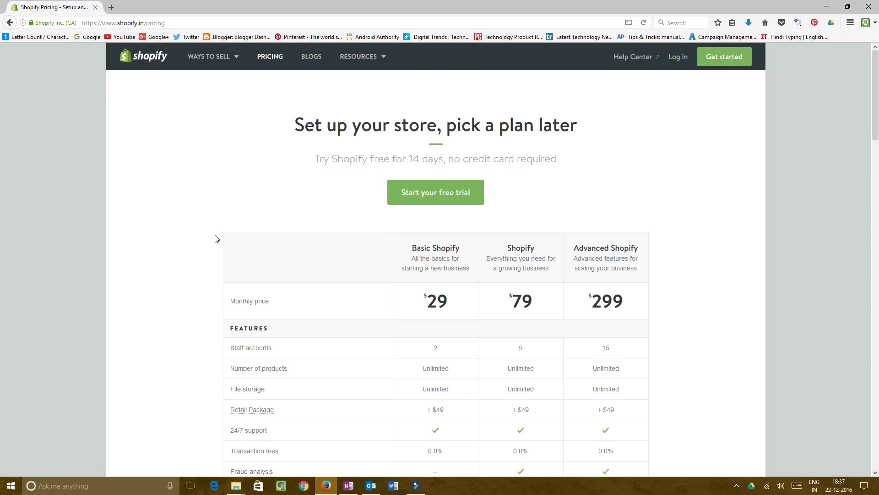
- Scroll to the plan table and highlight Basic Shopify's monthly price of 29
scroll(214, 253, down, 5)
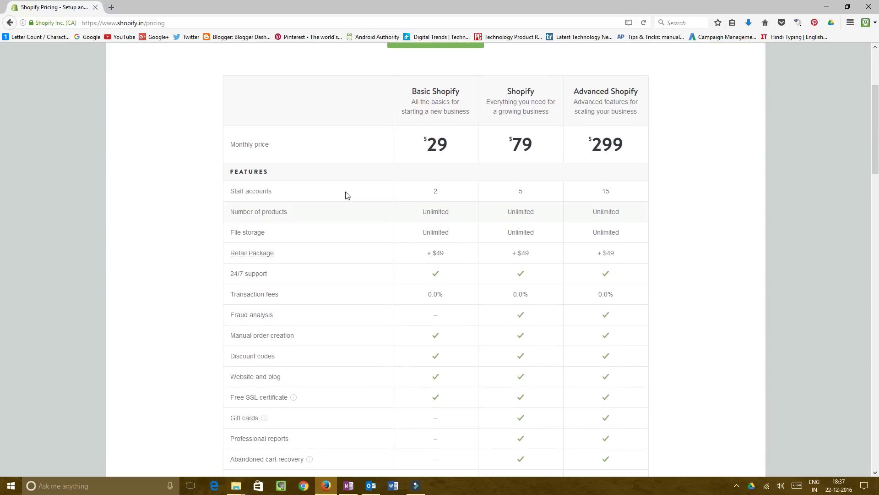
double_click(445, 147)
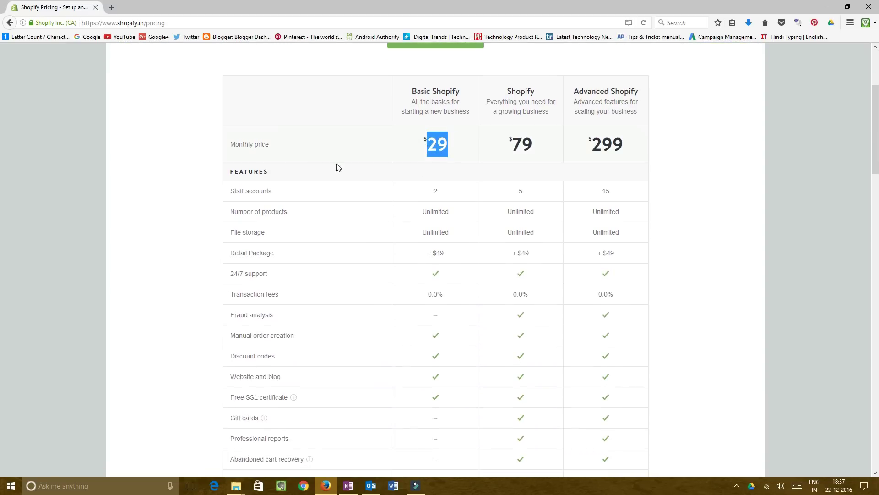
triple_click(271, 144)
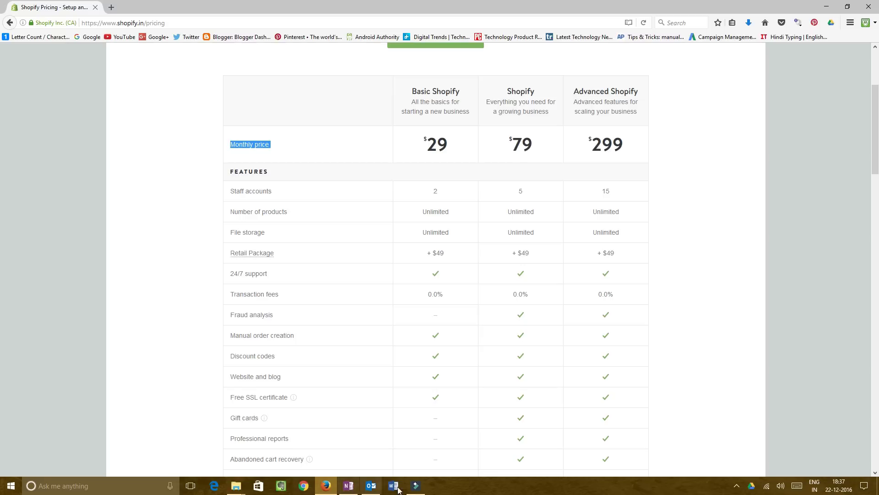
- Compute 30 × 65 = 1,950 in Calculator, then minimize it
click(64, 487)
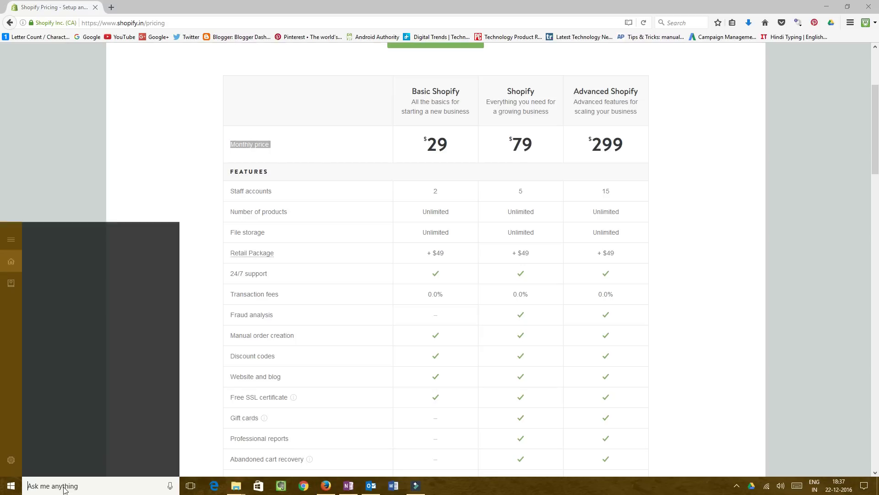
text(calc)
key(Return)
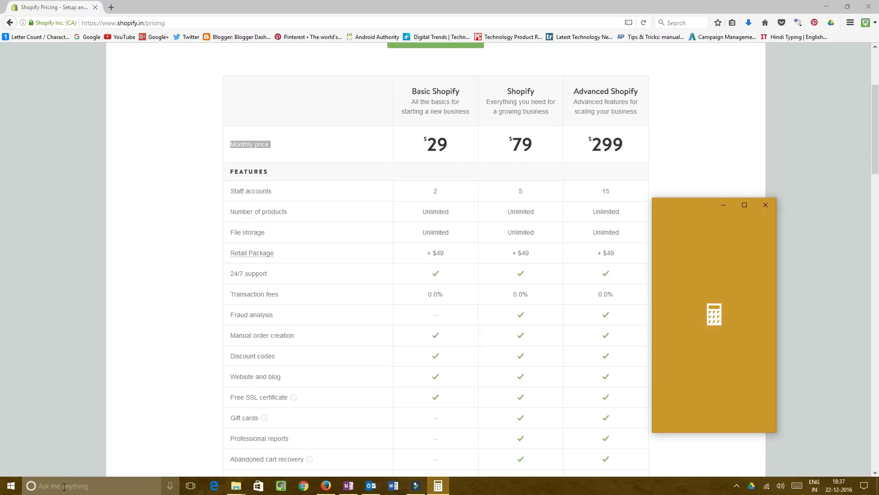
click(731, 398)
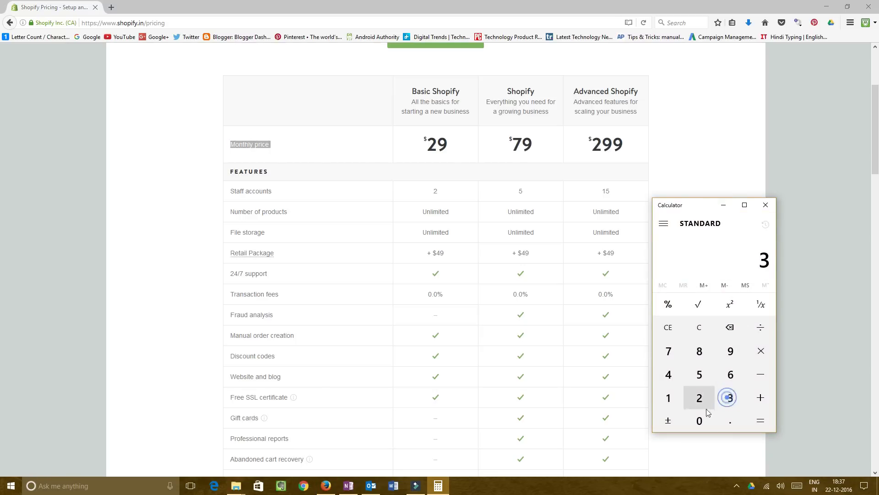
click(699, 420)
click(761, 351)
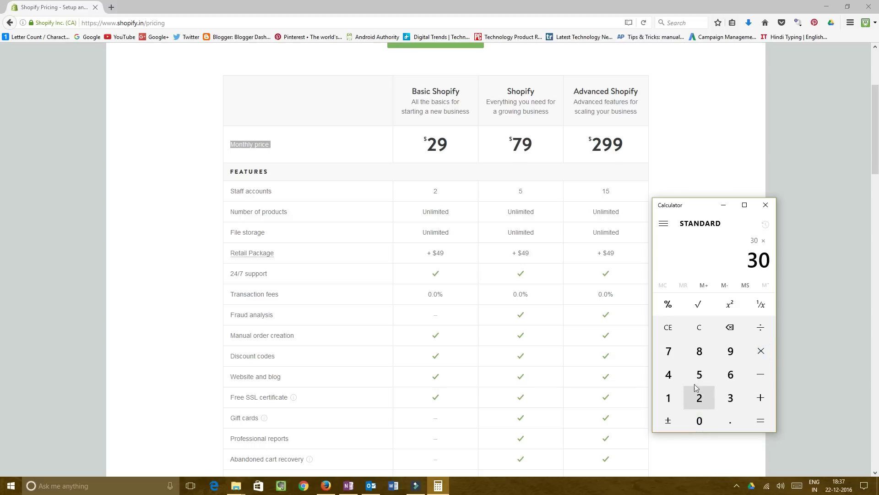
click(726, 375)
click(700, 374)
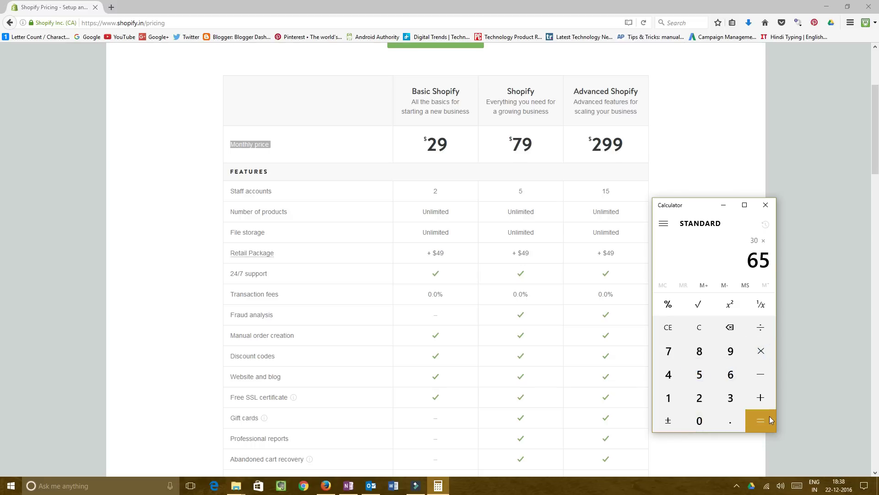
click(761, 420)
drag(699, 204, 595, 213)
click(619, 213)
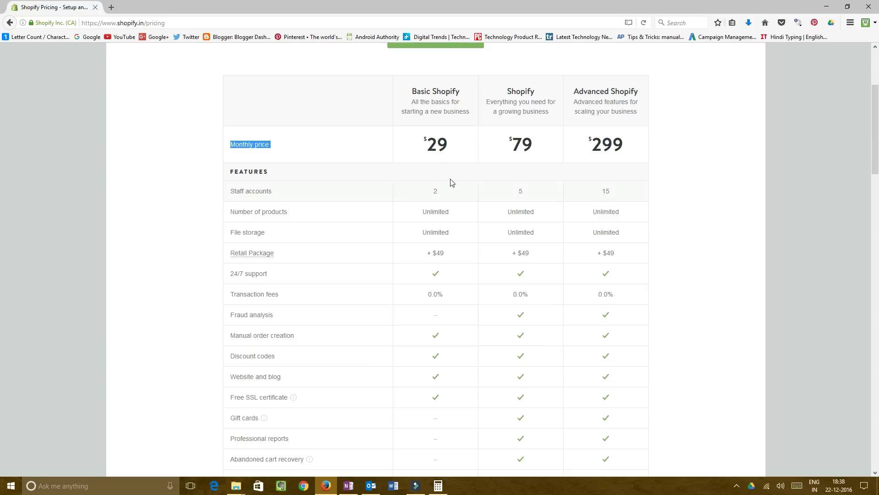
scroll(222, 312, up, 2)
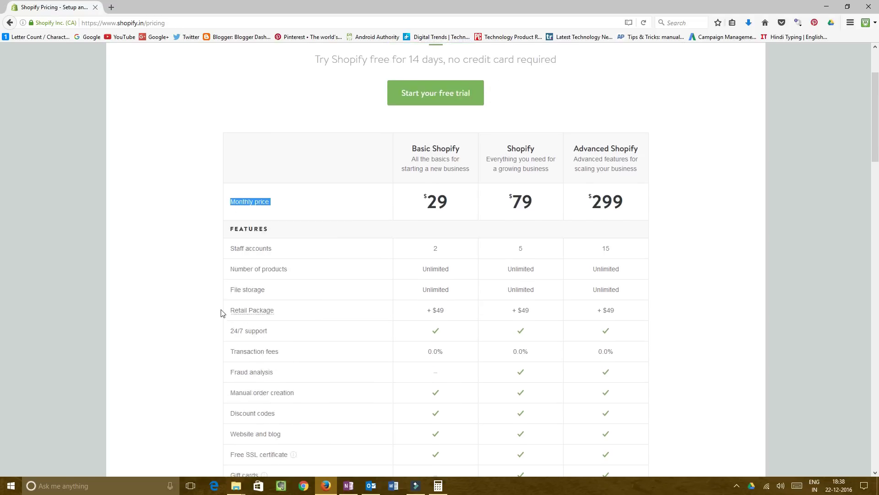
scroll(173, 310, down, 2)
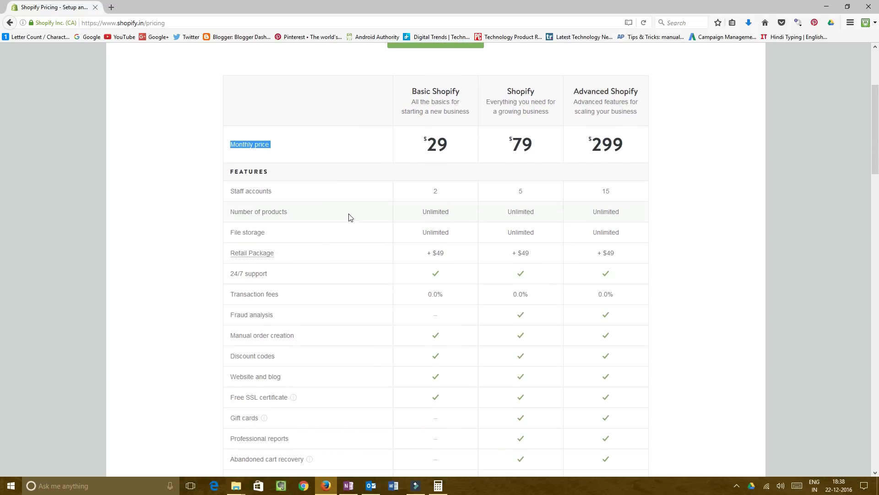
double_click(439, 214)
drag(422, 232, 466, 234)
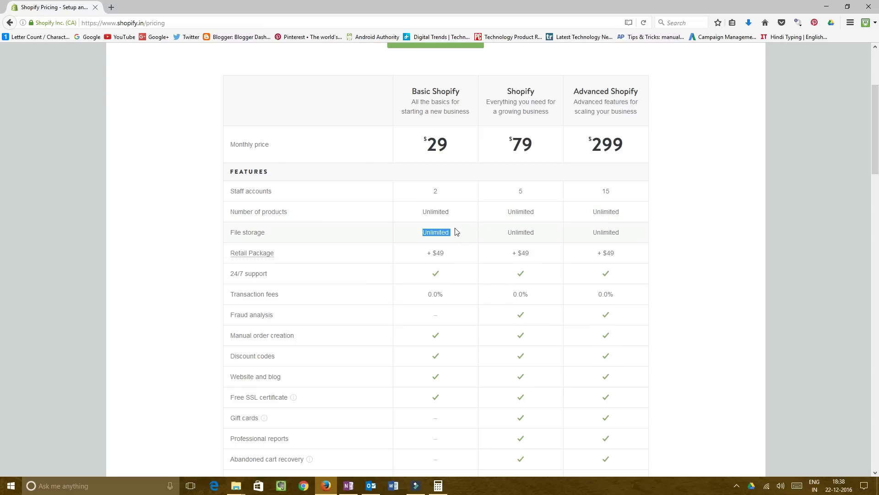
drag(234, 191, 275, 193)
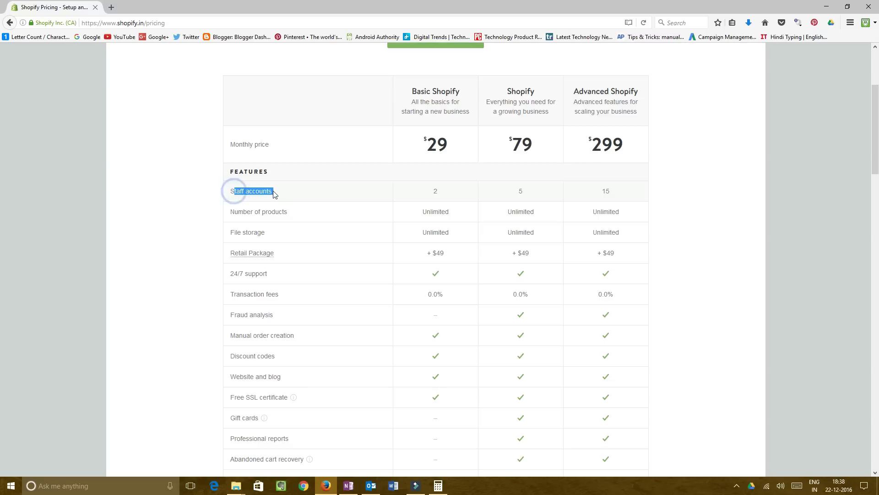
double_click(435, 192)
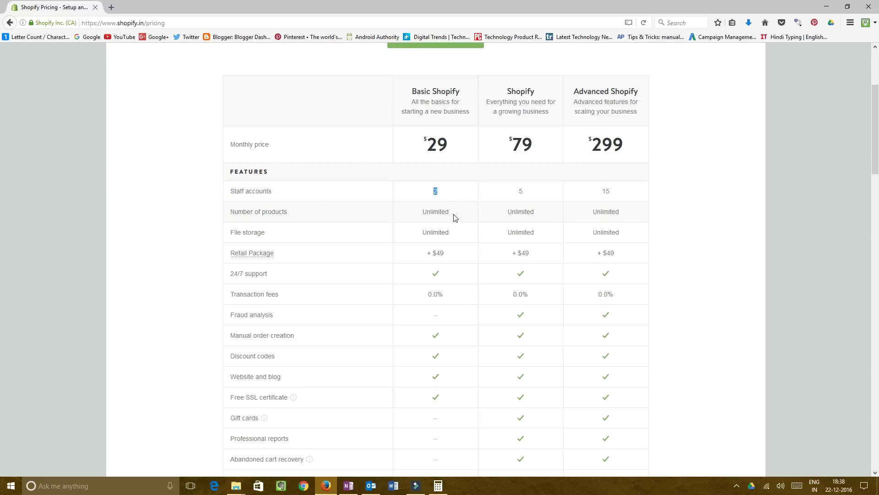
double_click(520, 191)
drag(534, 143, 510, 147)
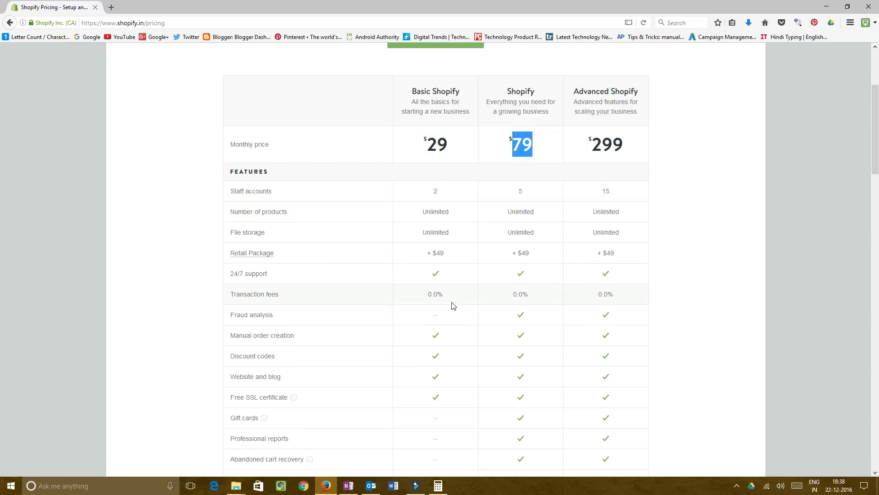
scroll(347, 304, down, 3)
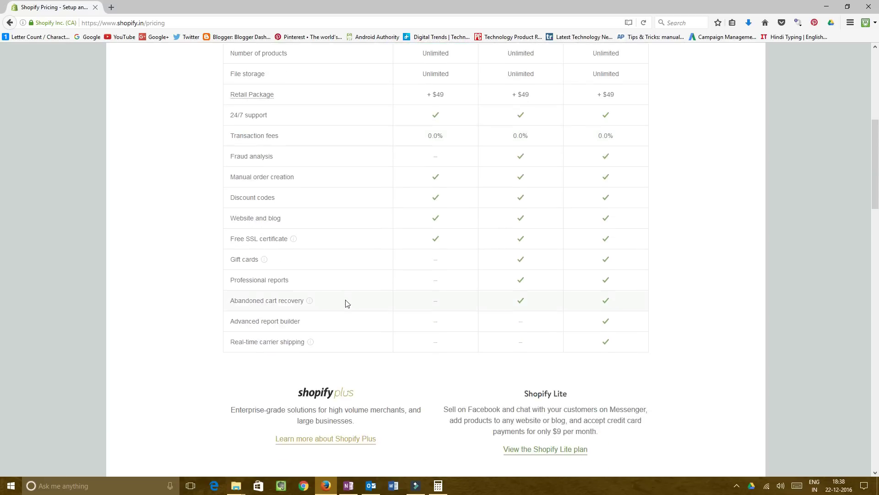
scroll(346, 303, down, 4)
scroll(346, 304, down, 15)
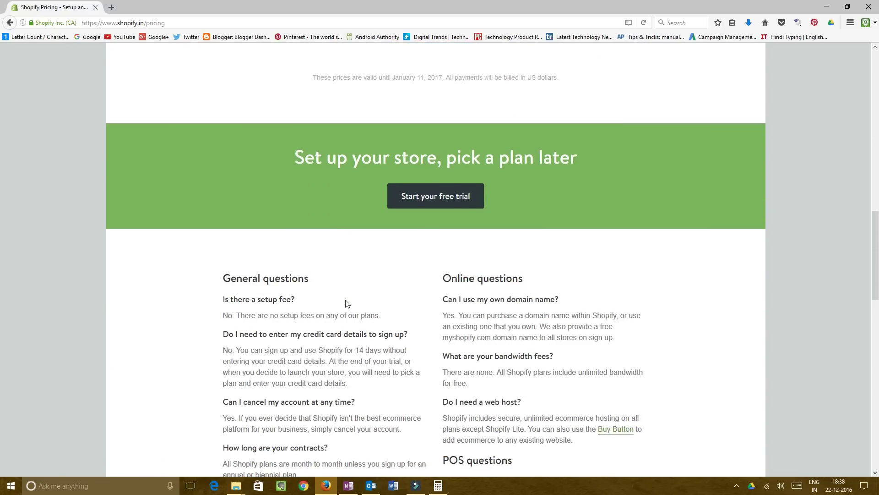
scroll(346, 303, down, 2)
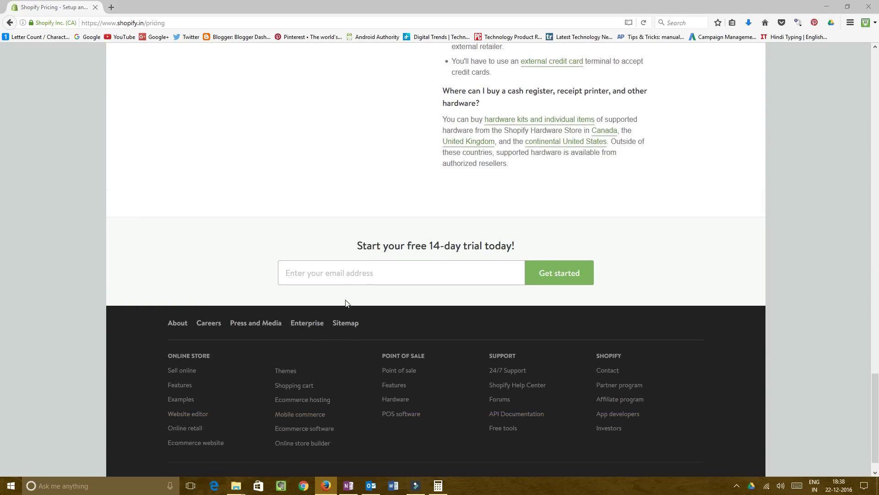
scroll(346, 303, up, 15)
scroll(346, 302, up, 15)
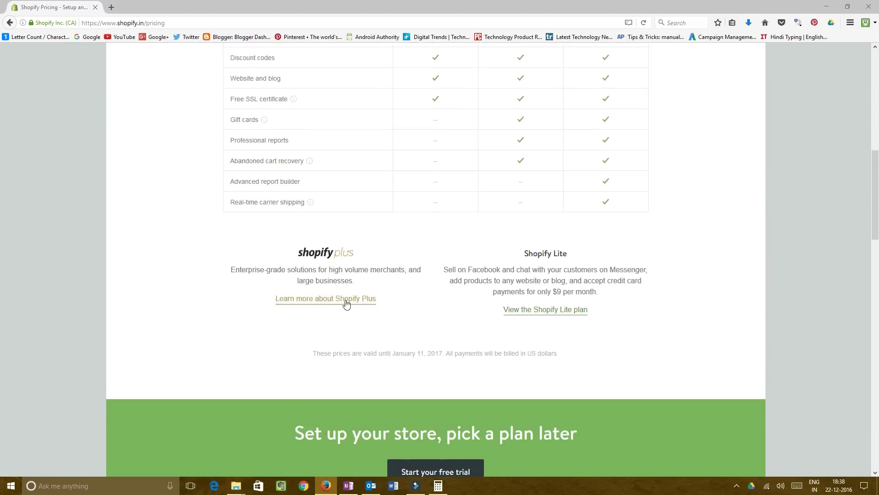
scroll(346, 303, down, 2)
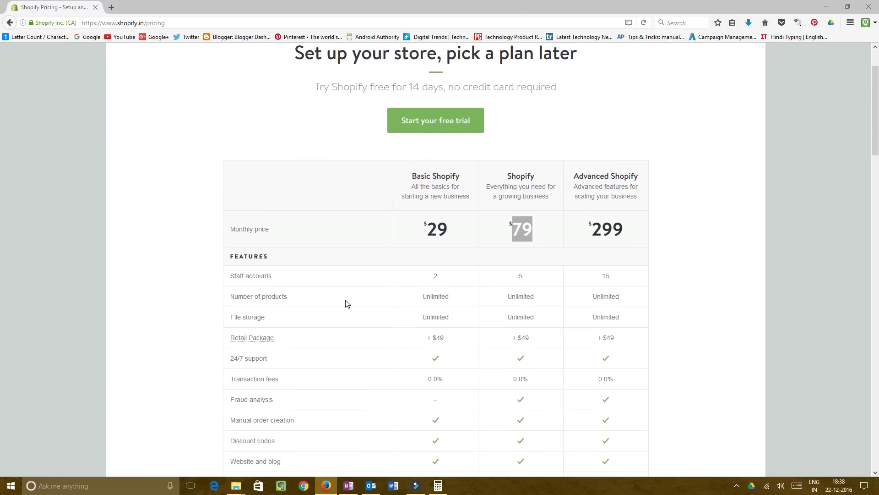
scroll(346, 303, up, 1)
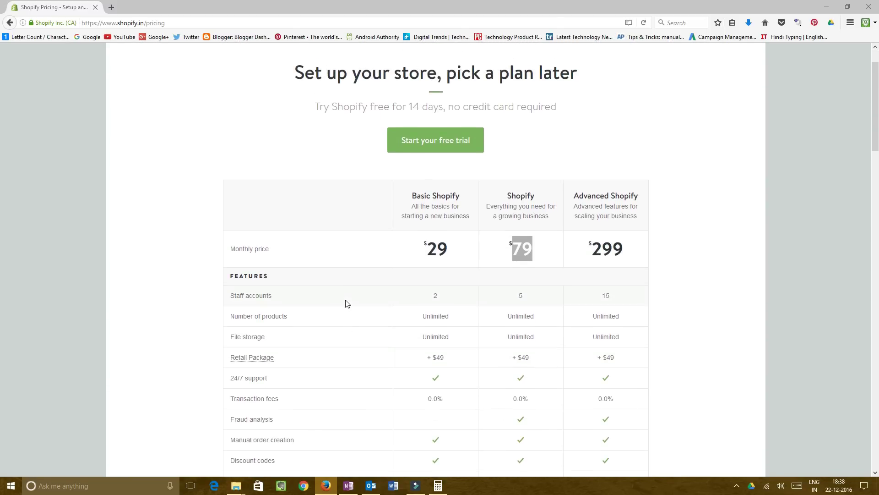
key(alt+Tab)
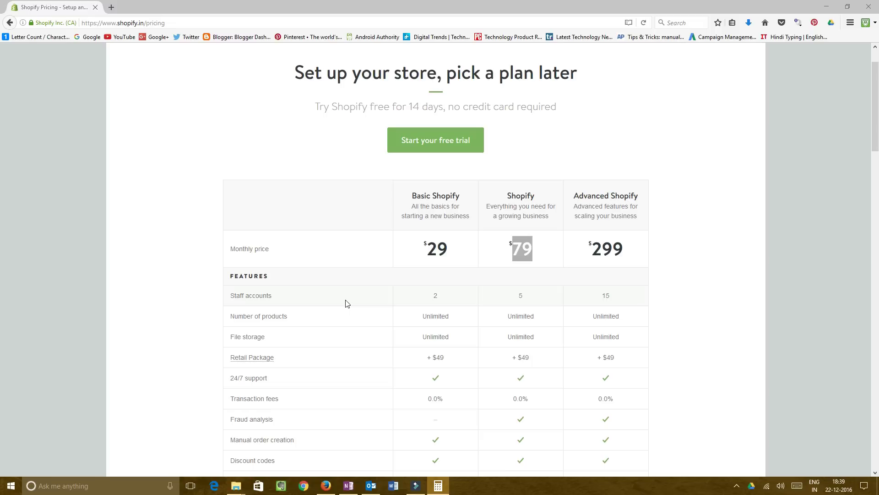
scroll(347, 303, down, 2)
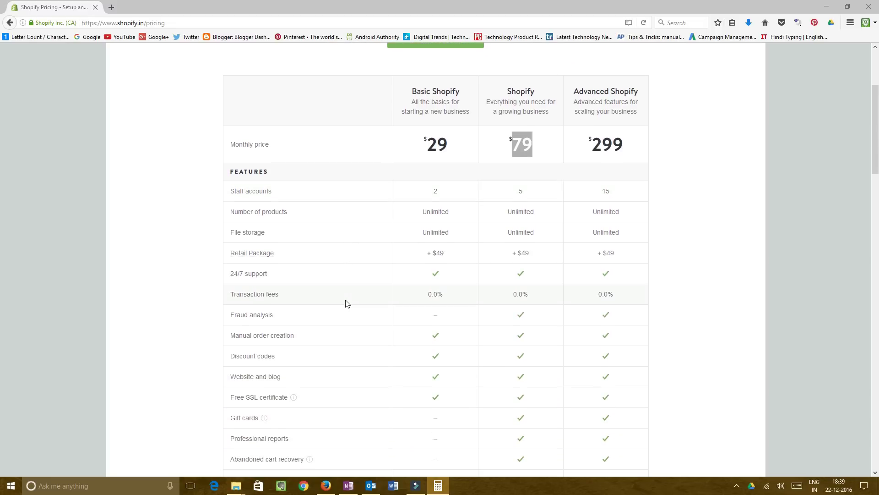
scroll(347, 303, down, 2)
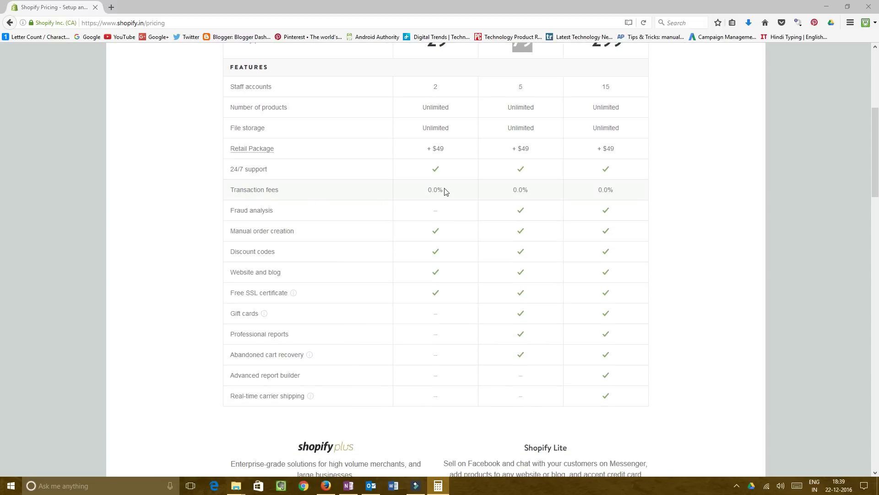
drag(445, 191, 425, 192)
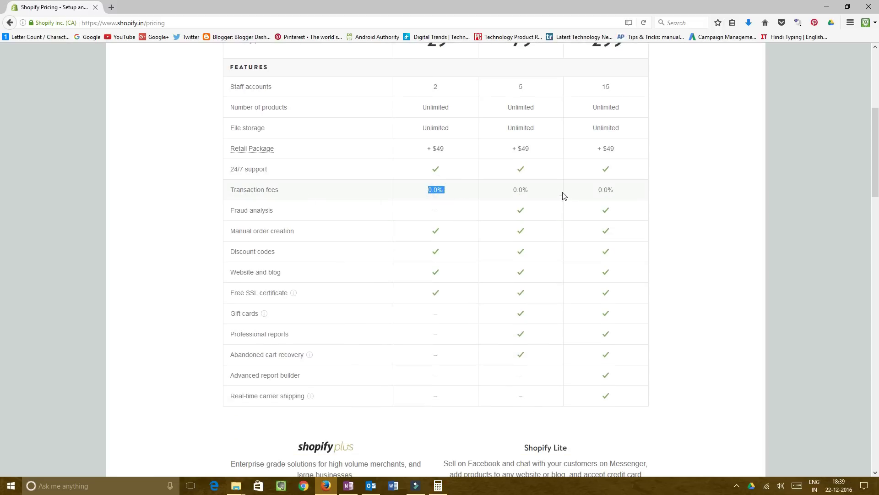
drag(534, 190, 509, 189)
drag(448, 150, 426, 149)
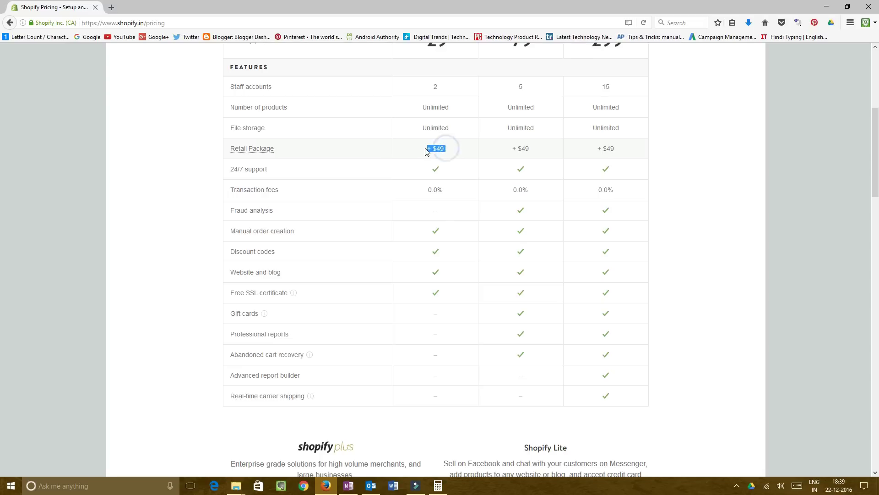
- Browse the POS Retail Package page's staff, hardware and in-store payment sections, then return home via the logo
click(240, 150)
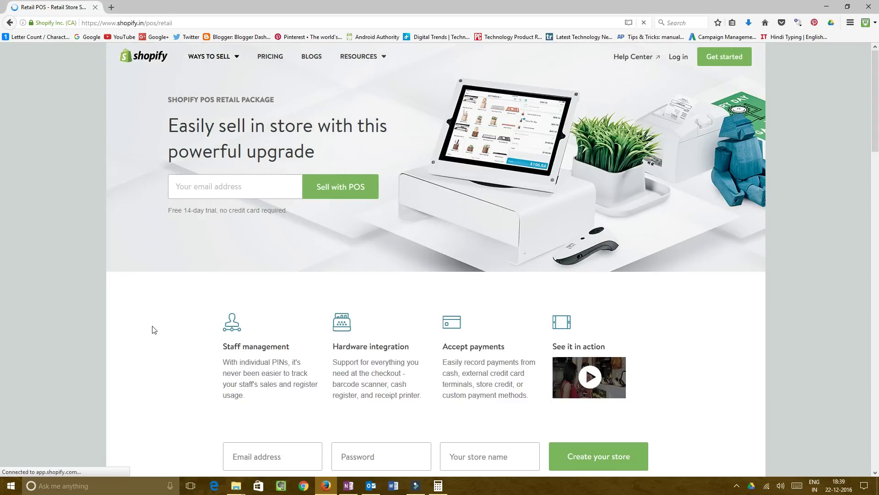
scroll(153, 330, down, 3)
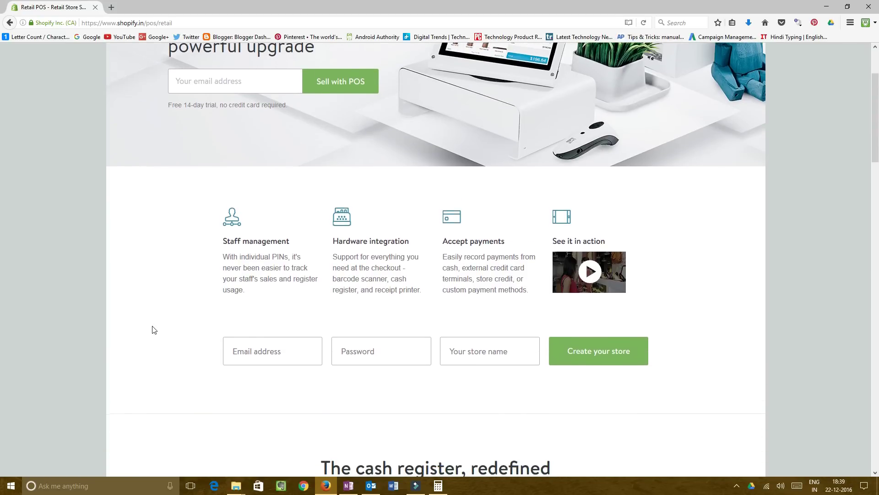
scroll(153, 329, down, 5)
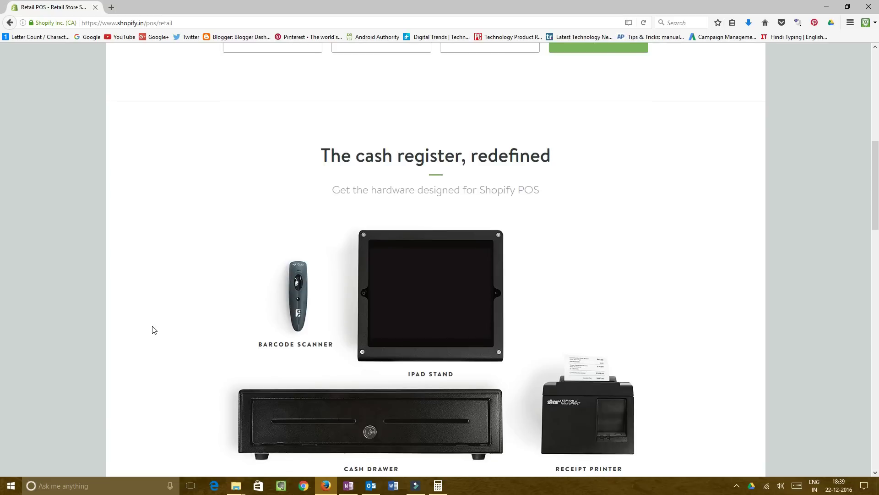
scroll(153, 330, down, 2)
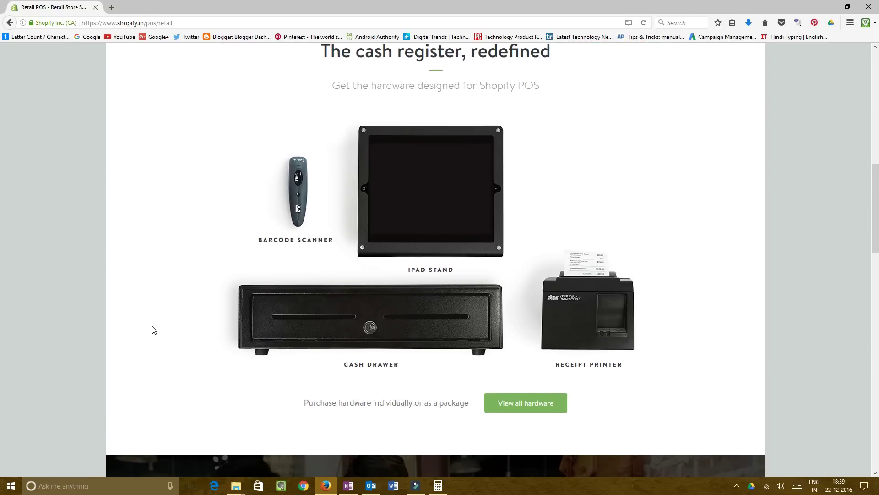
scroll(153, 330, down, 3)
scroll(154, 329, down, 3)
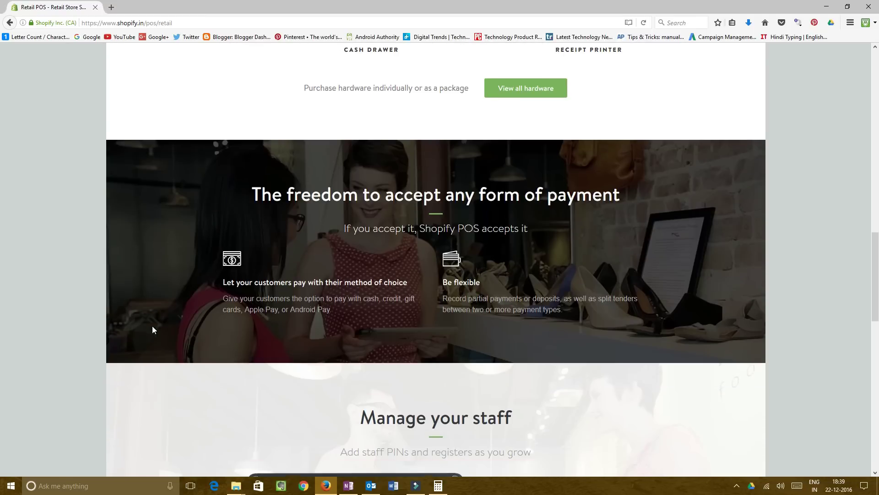
scroll(153, 330, down, 6)
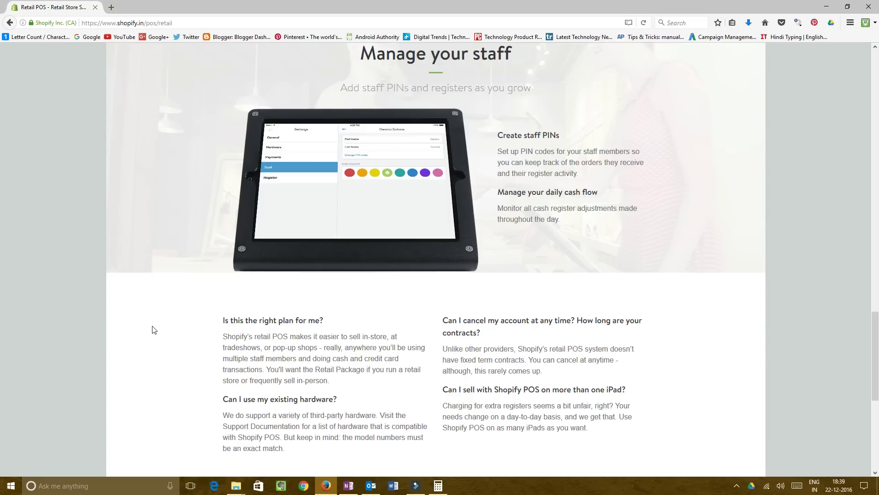
scroll(151, 316, up, 18)
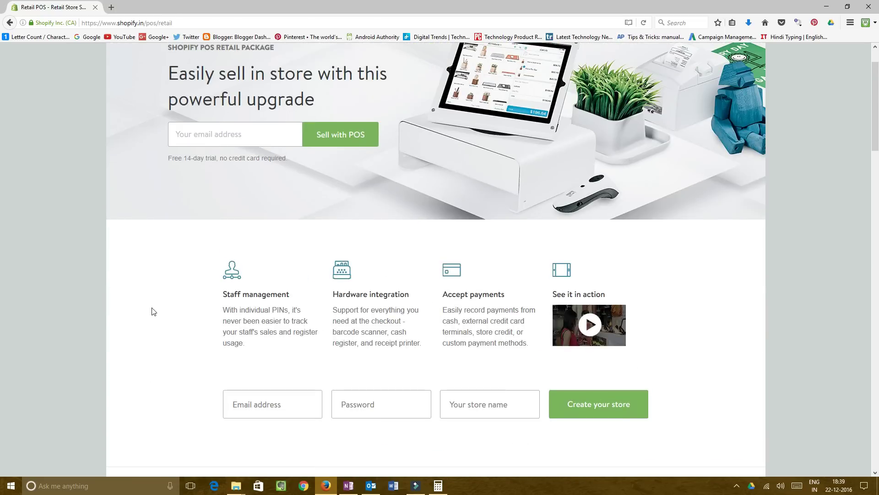
scroll(153, 311, up, 2)
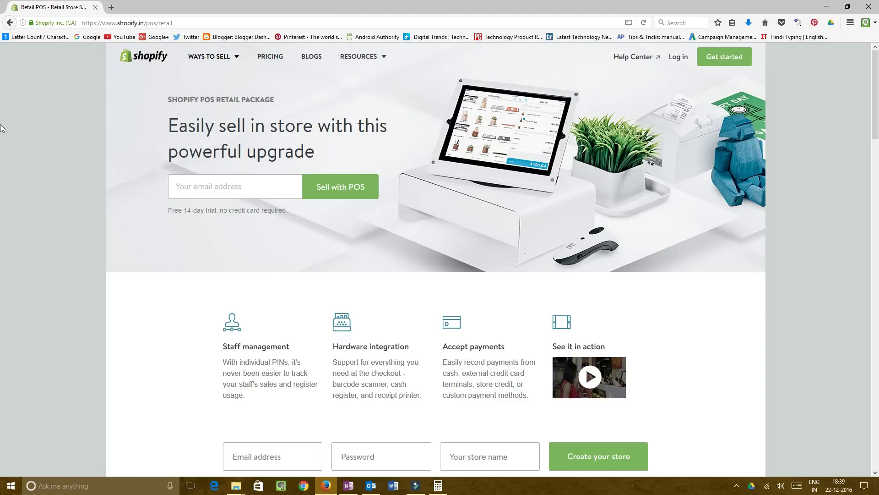
click(148, 59)
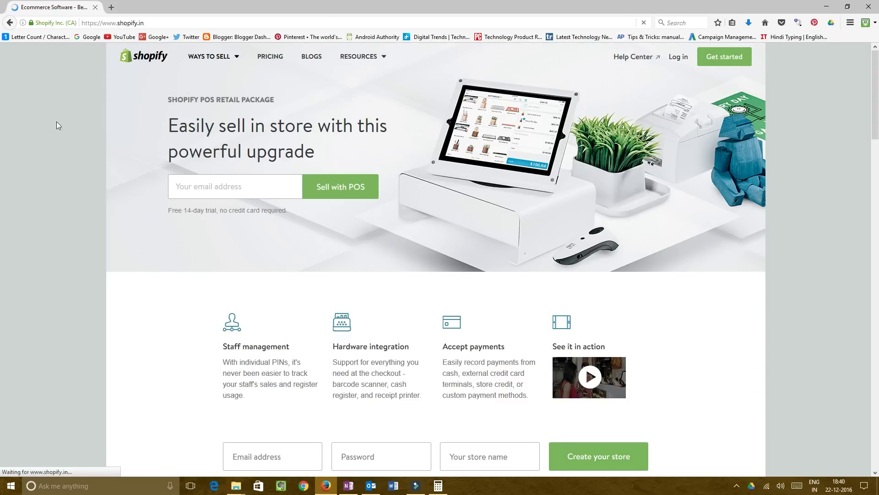
- Scroll the shopify.in homepage, then open the free-trial signup form with Get started
scroll(276, 245, down, 15)
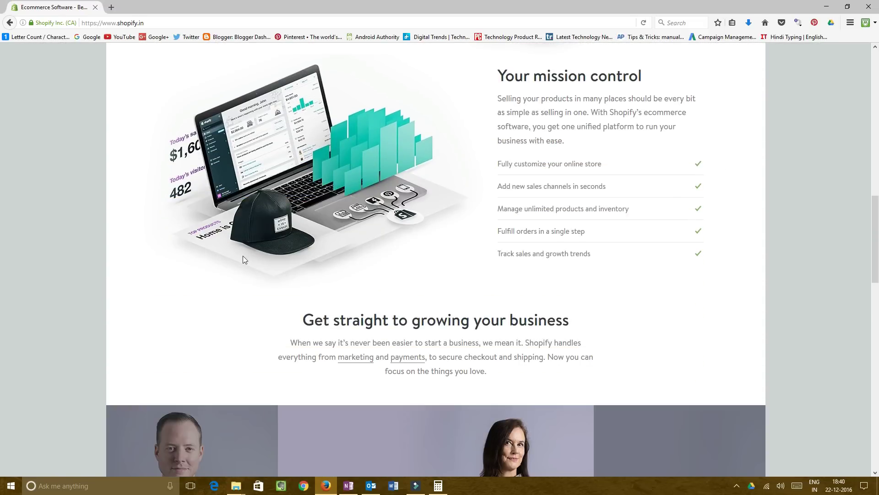
scroll(243, 257, down, 3)
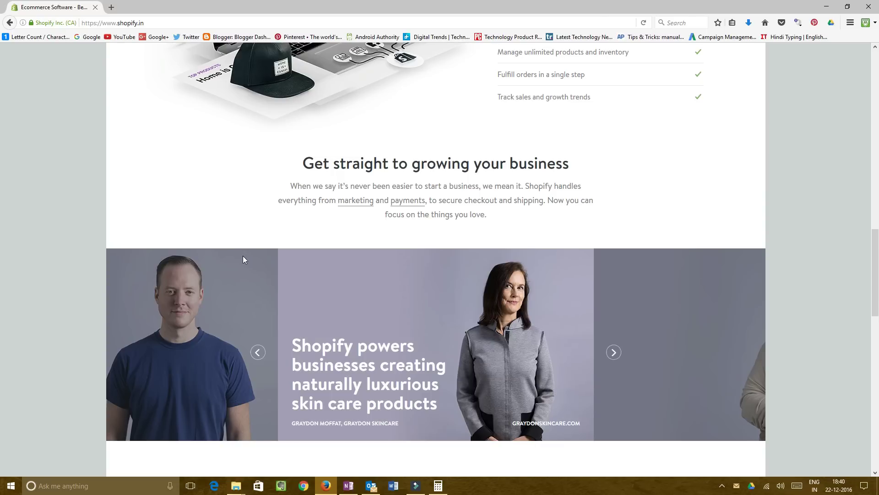
scroll(242, 257, down, 10)
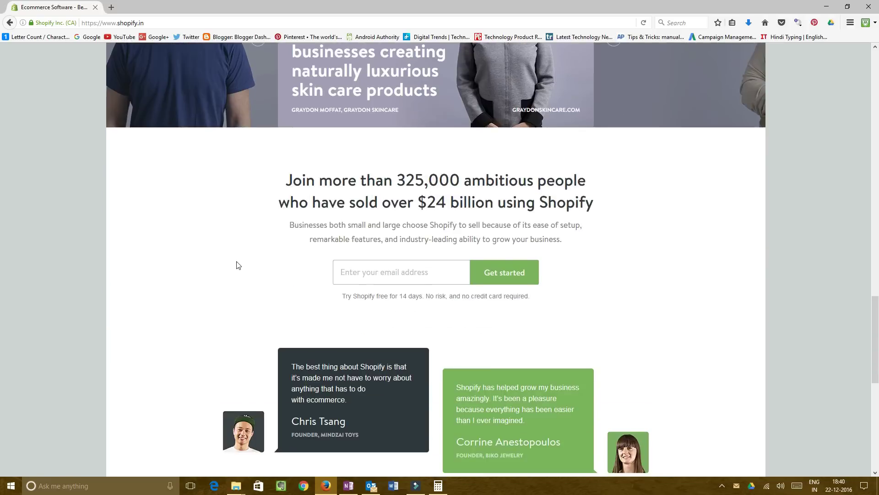
scroll(237, 262, up, 6)
scroll(238, 265, up, 15)
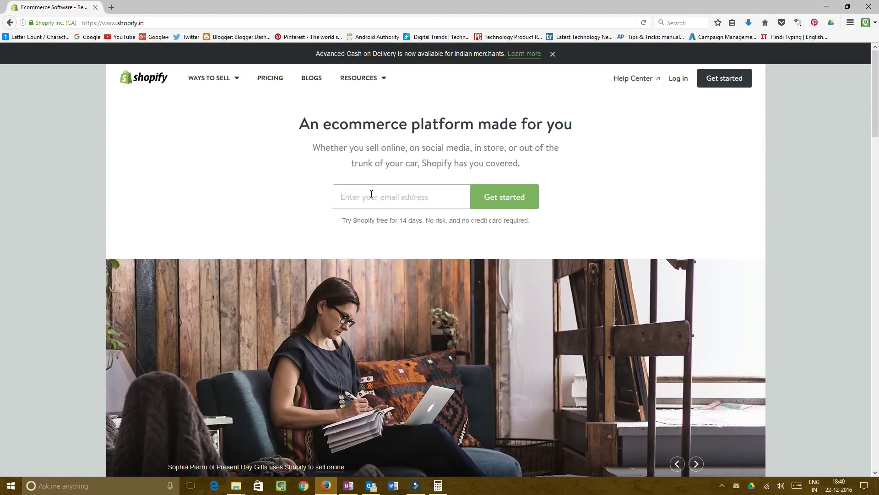
click(371, 193)
click(314, 193)
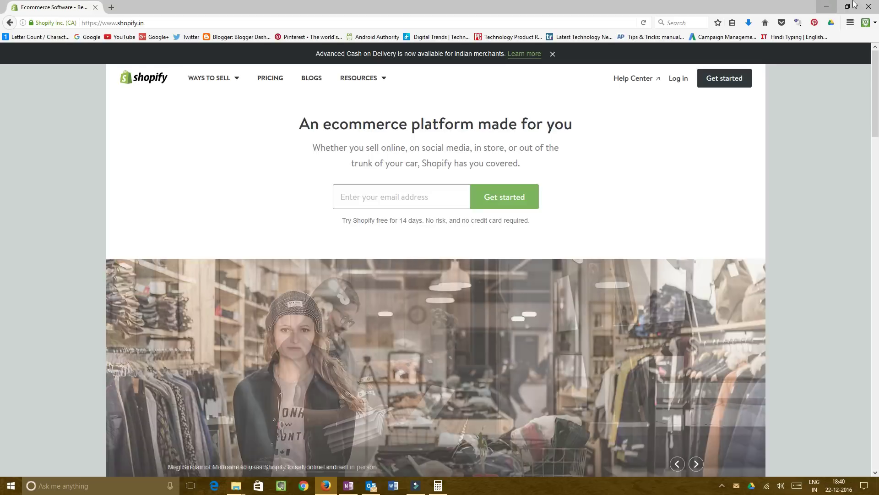
click(720, 79)
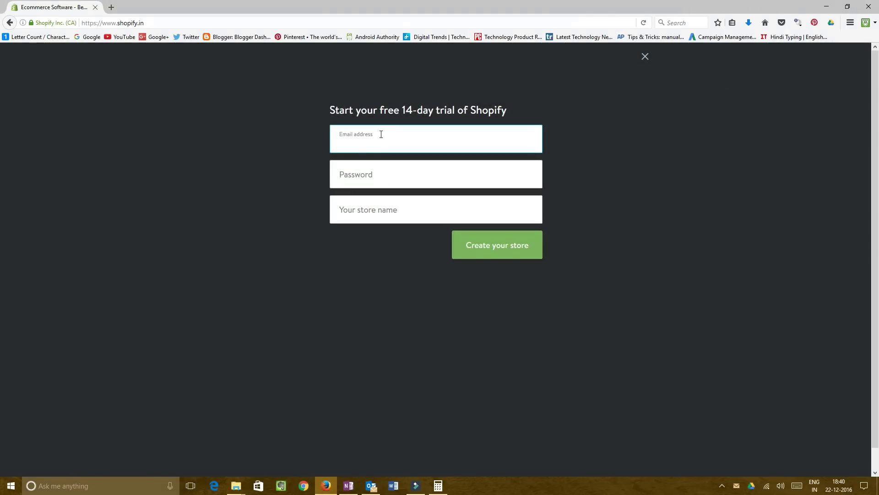
- Go back and load the shopify.in homepage via the Shopify logo
click(10, 22)
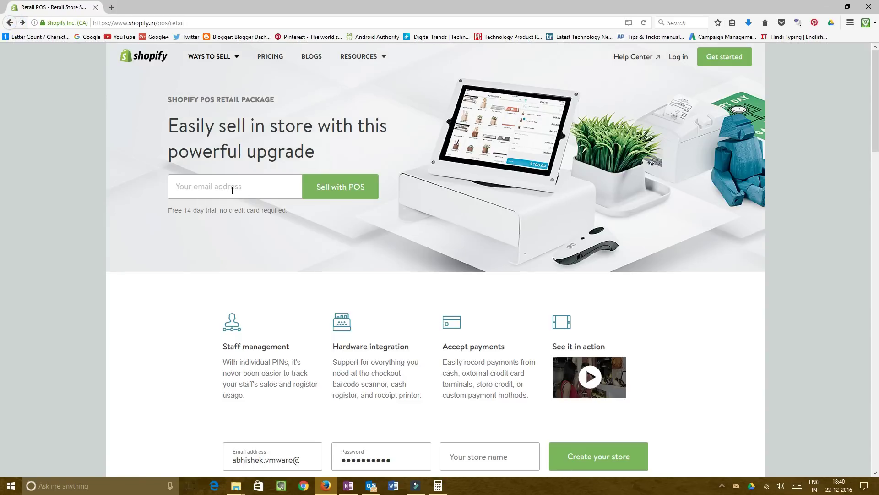
click(206, 58)
click(145, 56)
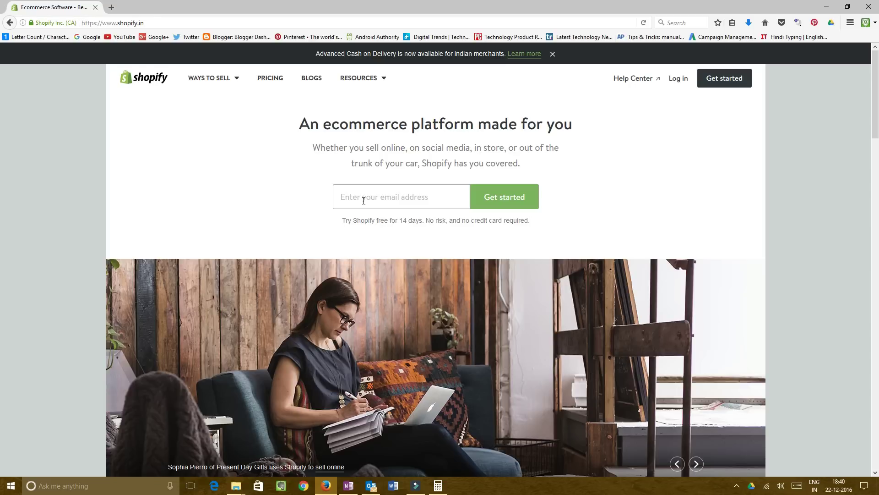
- Enter the sign-up email address and start the free trial
click(363, 200)
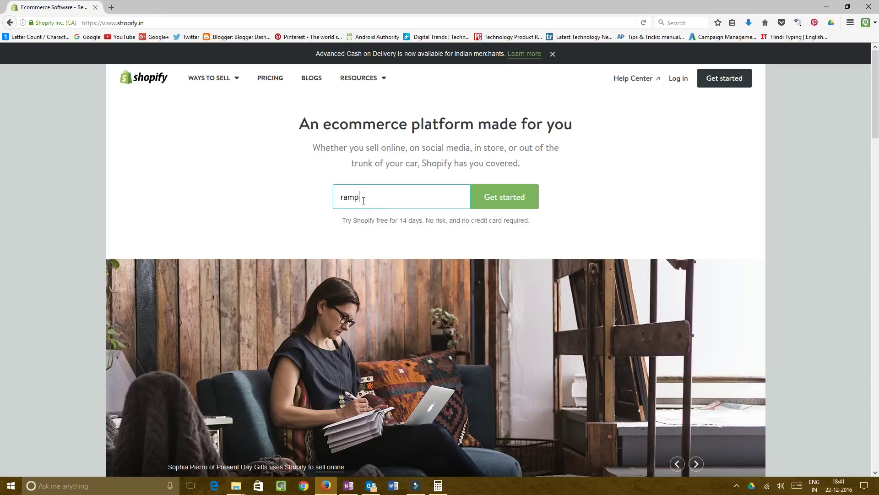
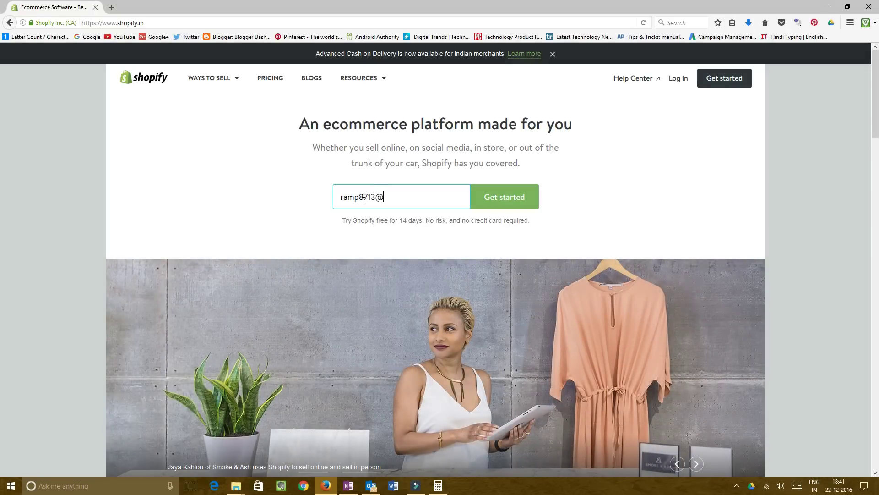
click(501, 198)
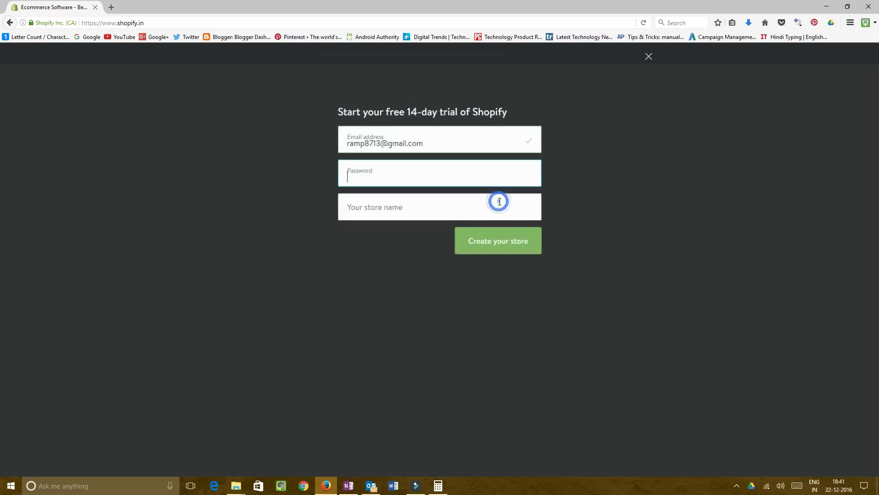
- Enter an account password and the store name 'babyproducts'
click(375, 180)
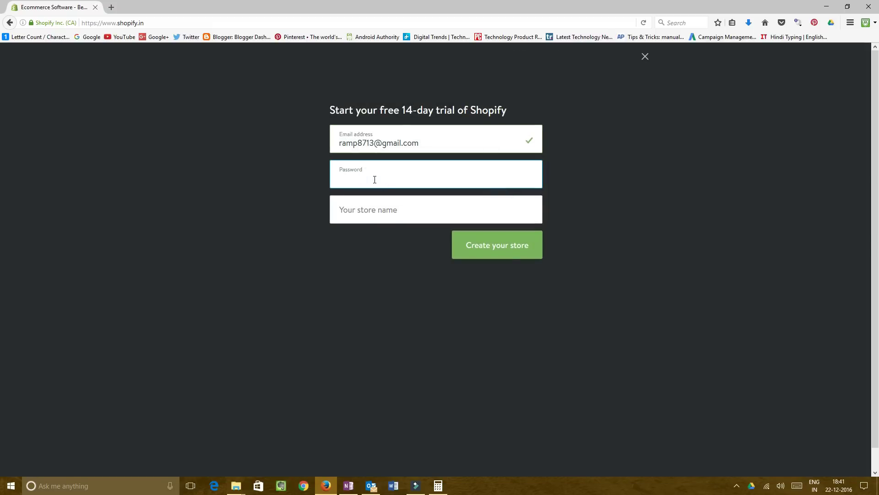
click(376, 214)
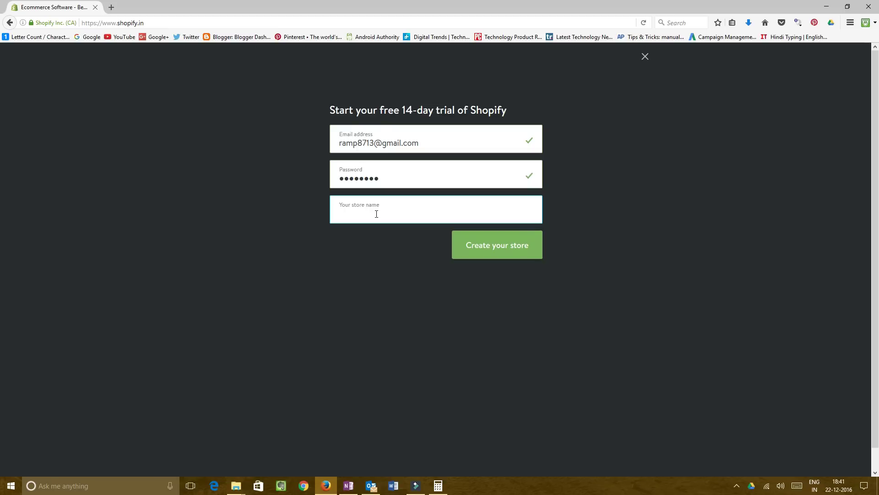
text(babyproducts)
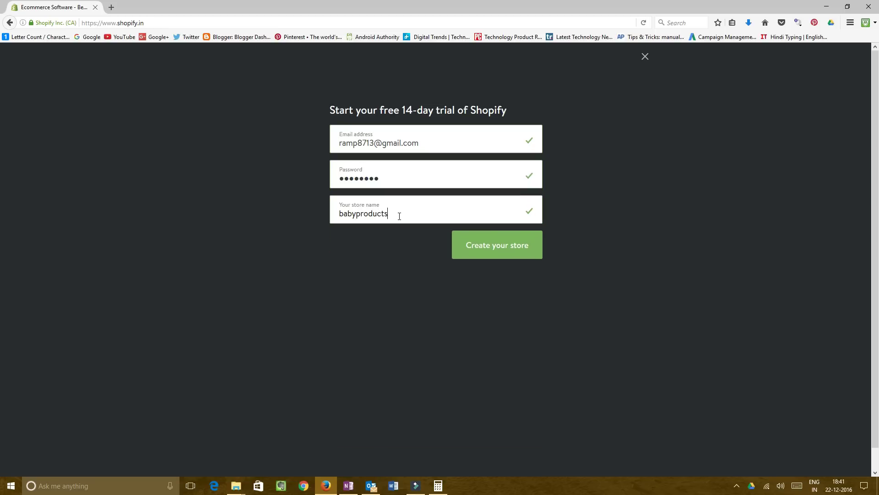
drag(392, 215, 343, 212)
click(362, 211)
- After the name-taken error, change the store name to 'rampstore' and create the store
click(497, 246)
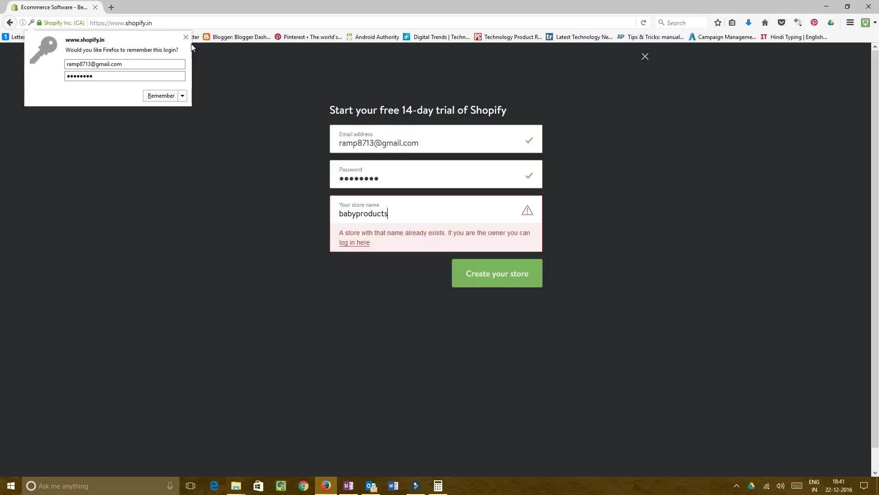
click(186, 38)
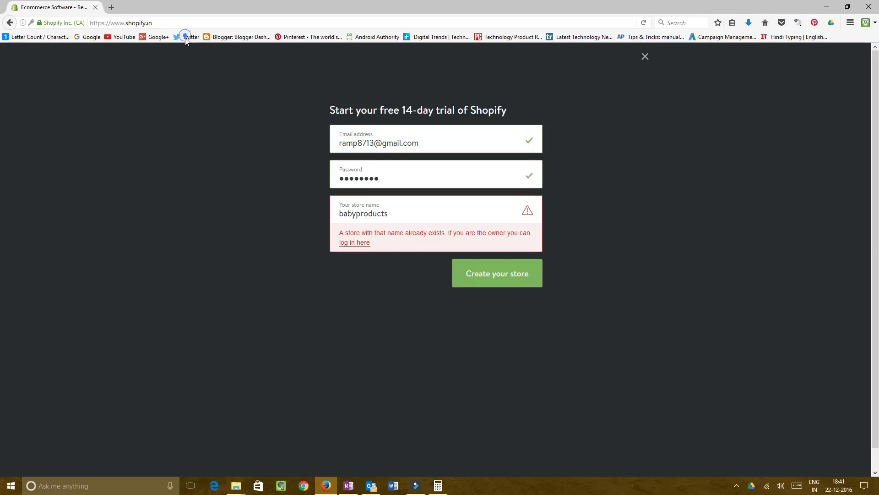
click(389, 214)
drag(387, 213, 328, 220)
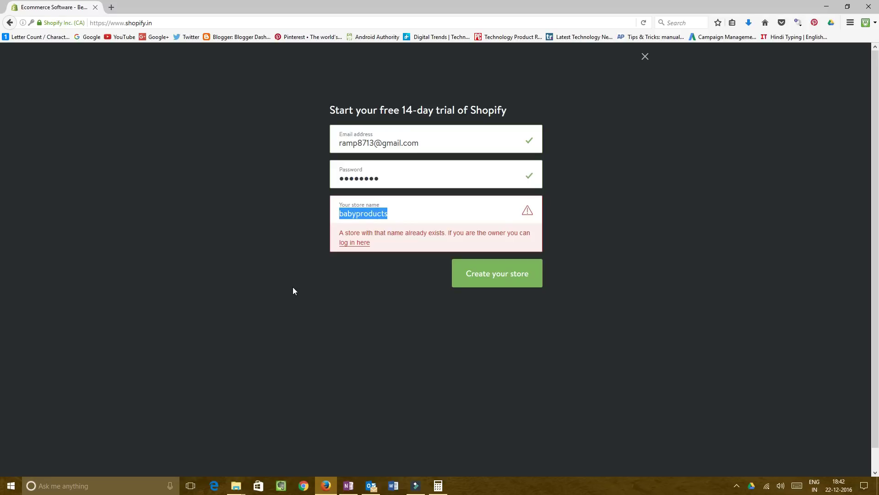
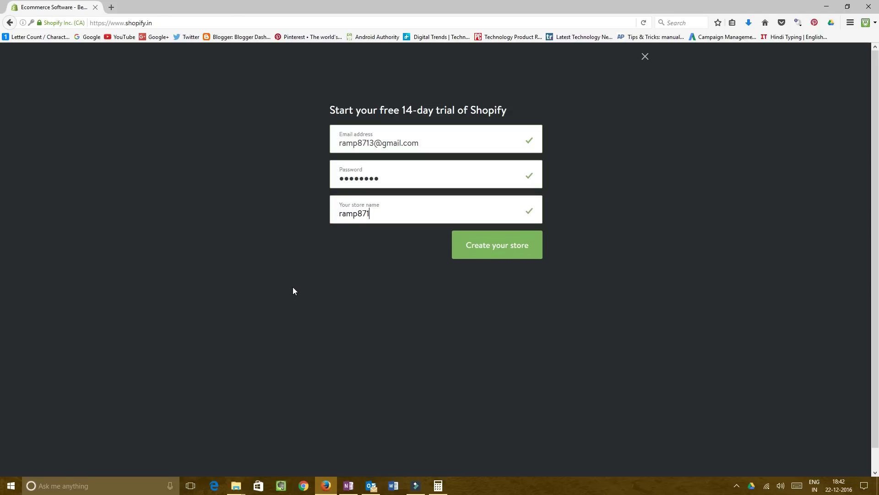
text(store)
click(480, 253)
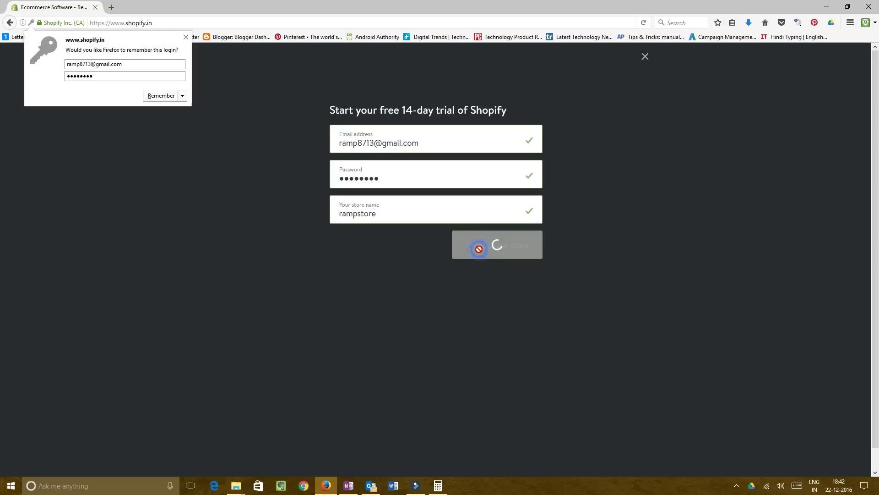
- Dismiss Firefox's remember-login prompt and show the 'Are you already selling?' answers
click(185, 38)
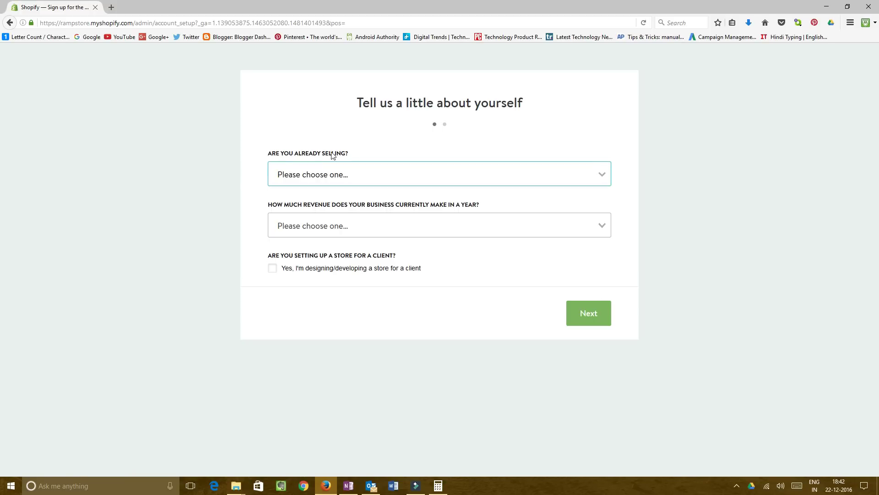
click(342, 174)
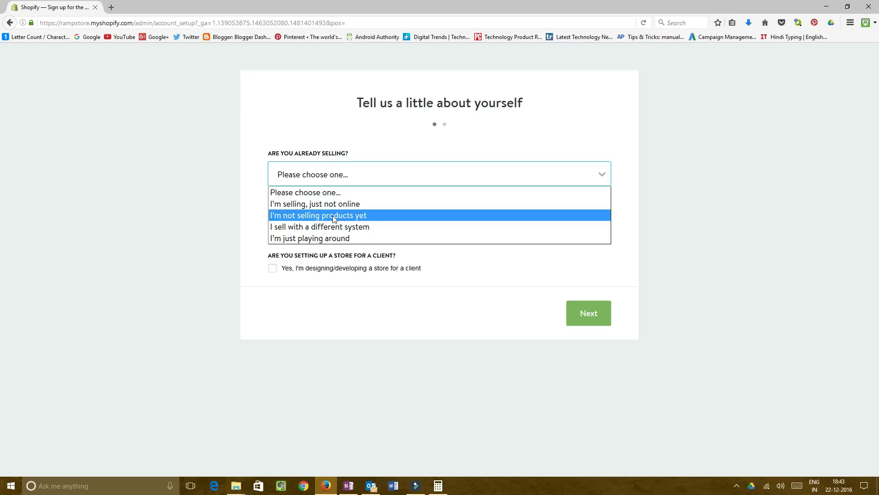
- Choose 'I'm not selling products yet', 'still brainstorming ideas on what to sell' and '$0 (I'm just getting started)'
click(334, 216)
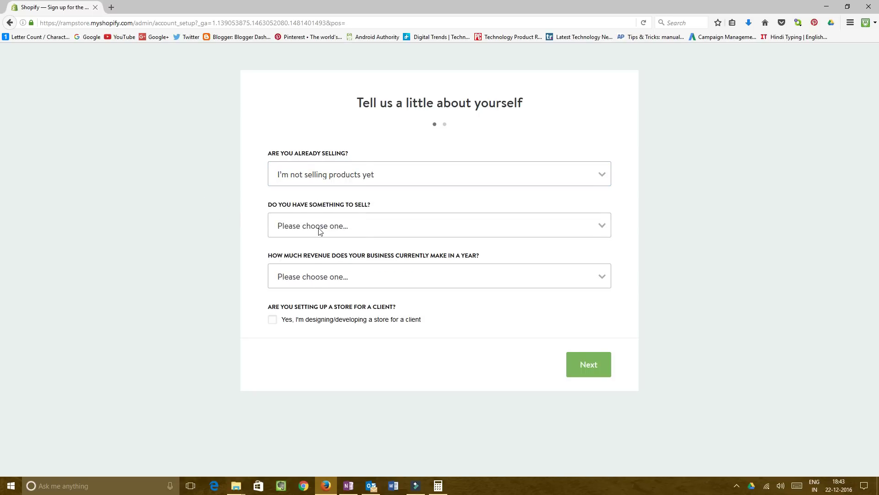
click(320, 231)
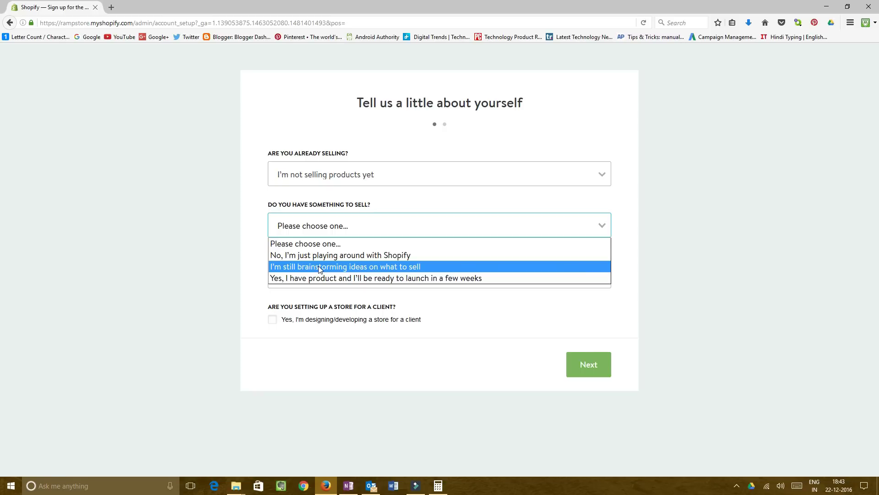
click(303, 173)
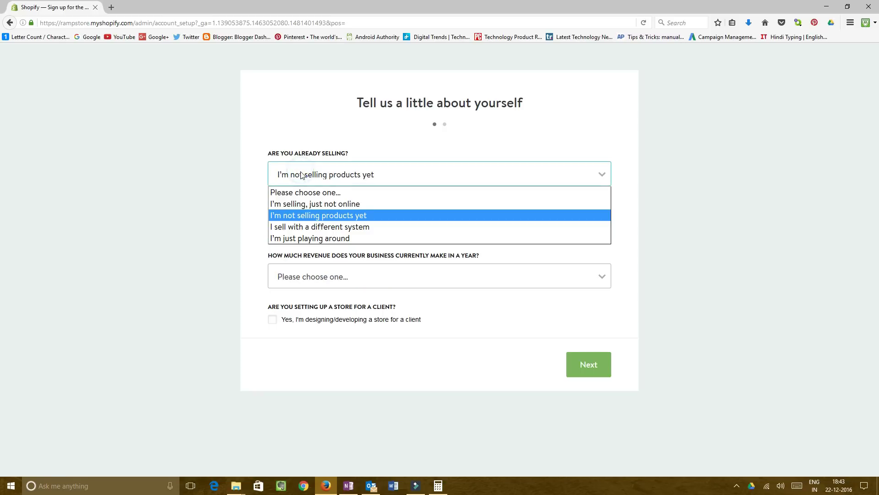
click(301, 217)
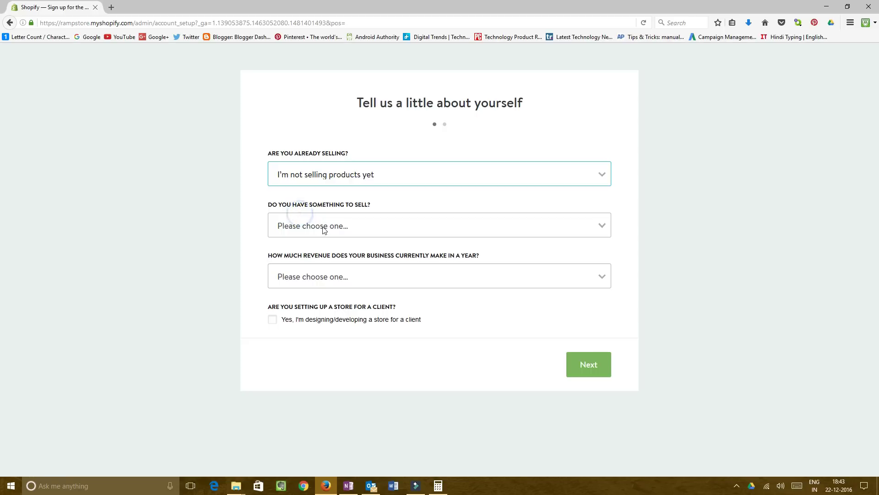
click(318, 226)
click(315, 266)
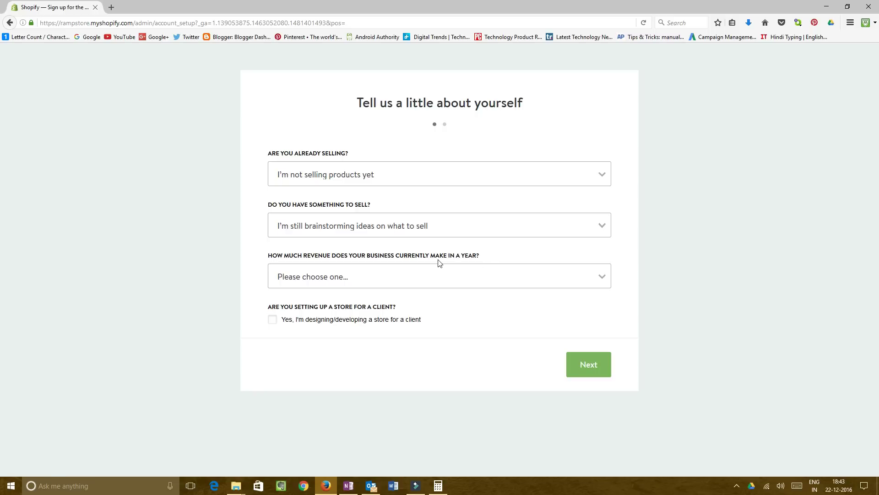
click(306, 278)
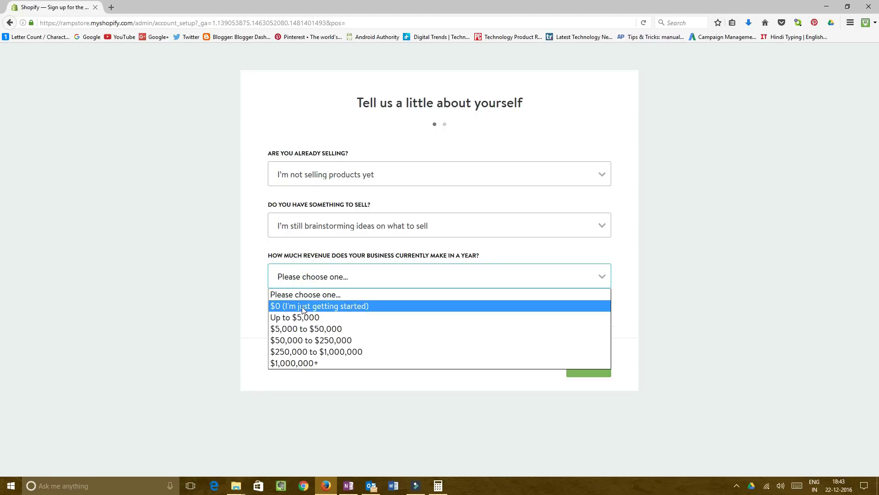
click(330, 306)
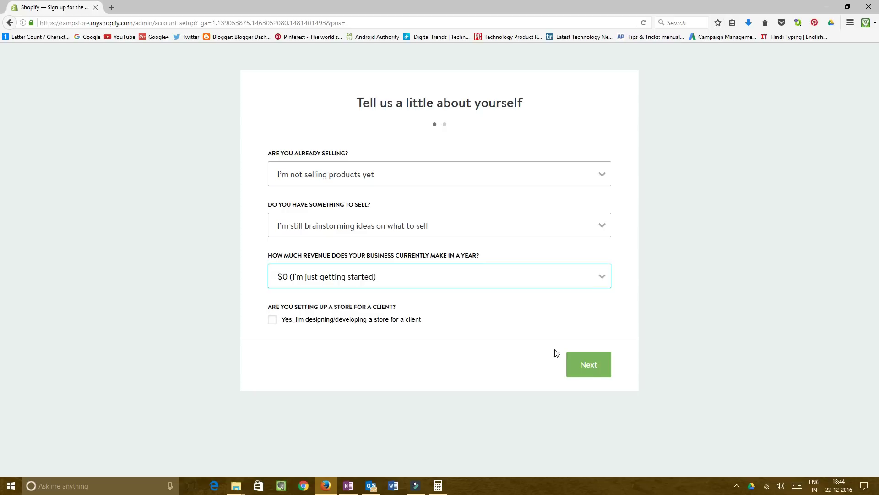
- Continue to the address form, enter the first name, and finish setup with Enter my store
click(588, 365)
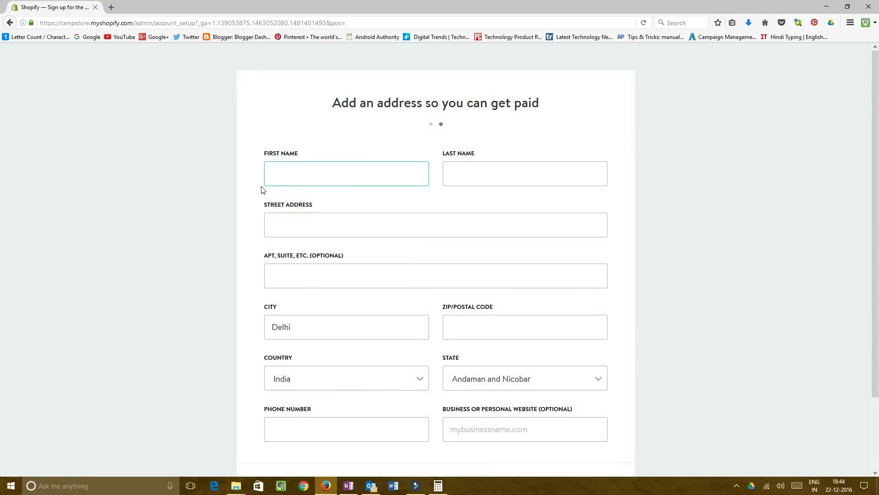
click(284, 175)
click(284, 176)
text(RAM)
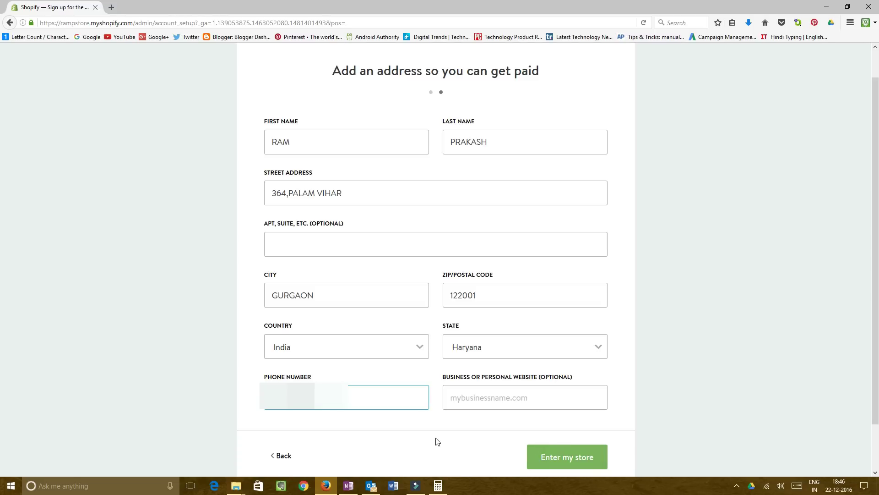
click(558, 466)
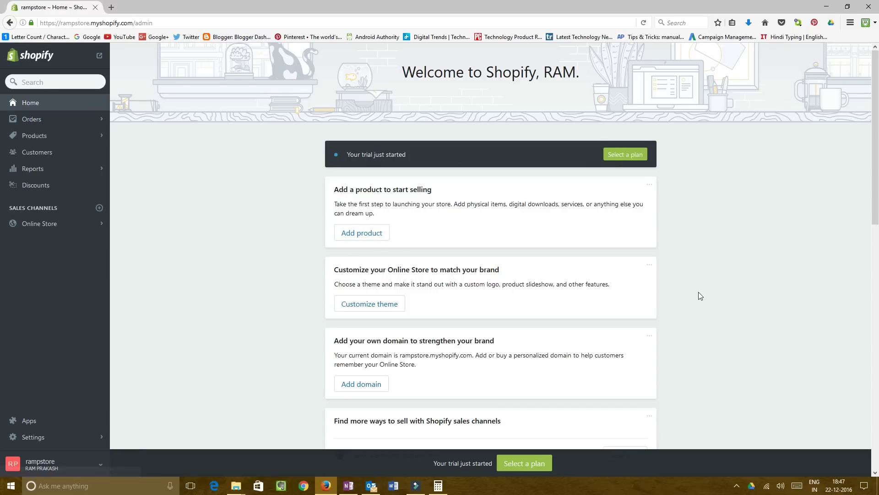
- Start a new product from the admin home's 'Add a product to start selling' card
scroll(699, 293, down, 3)
scroll(699, 296, down, 7)
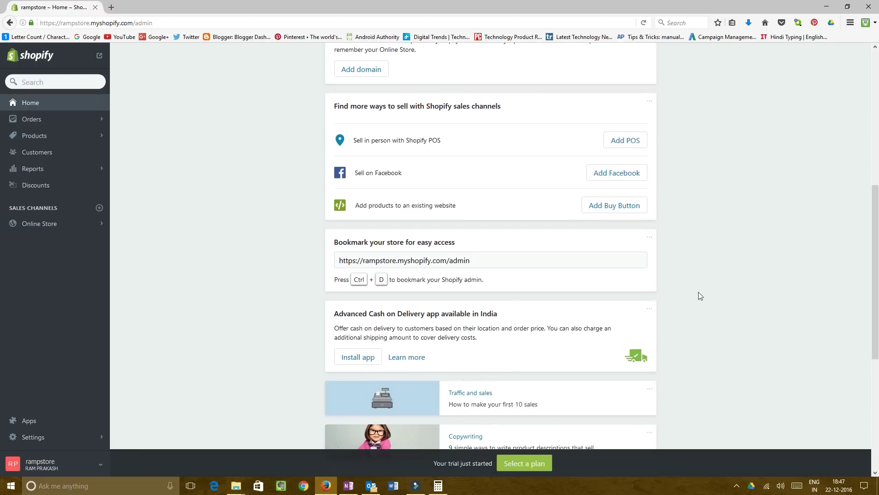
scroll(699, 296, up, 1)
scroll(699, 296, up, 1)
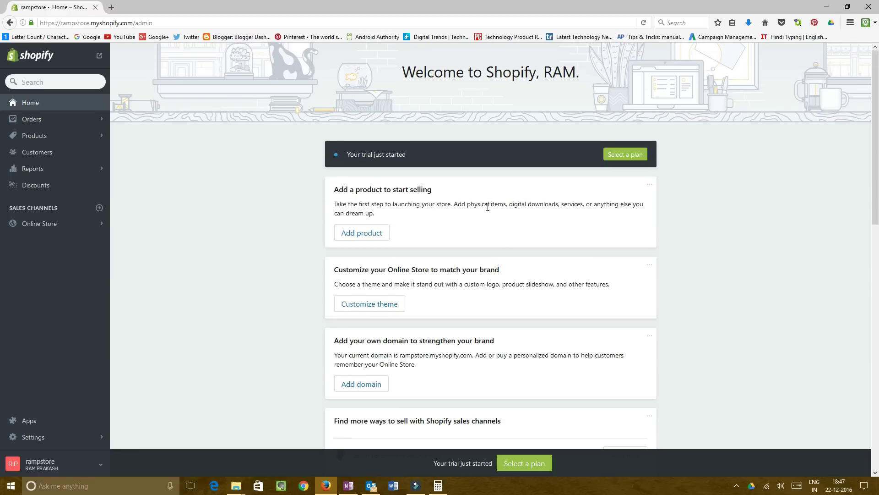
click(354, 238)
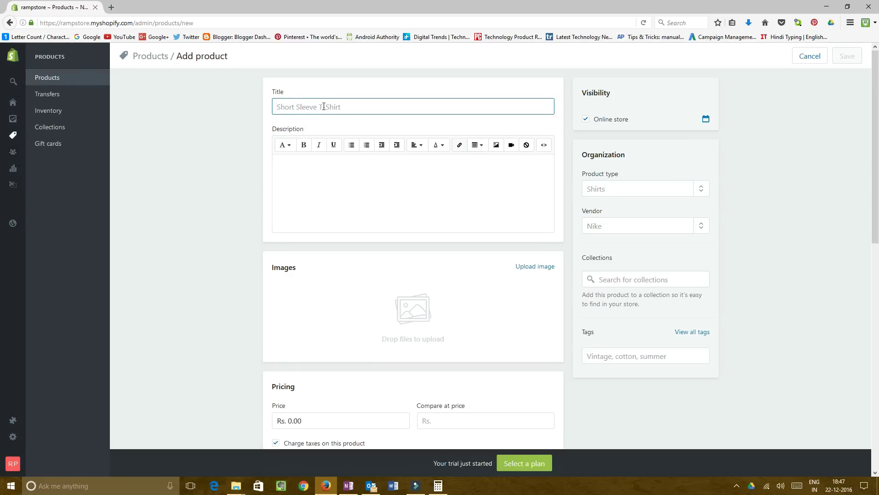
- Title the product 'V-Neck T-Shirt'
text(Half)
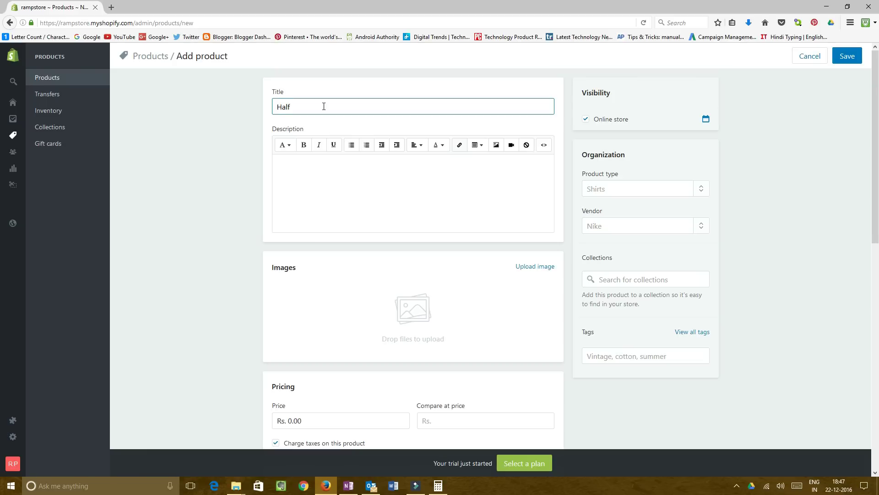
key(BackSpace)
key(BackSpace)
key(BackSpace)
key(BackSpace)
key(BackSpace)
text(V-Neck T-Shirt)
- Write the description 'Colors available black, blue, yellow'
click(315, 165)
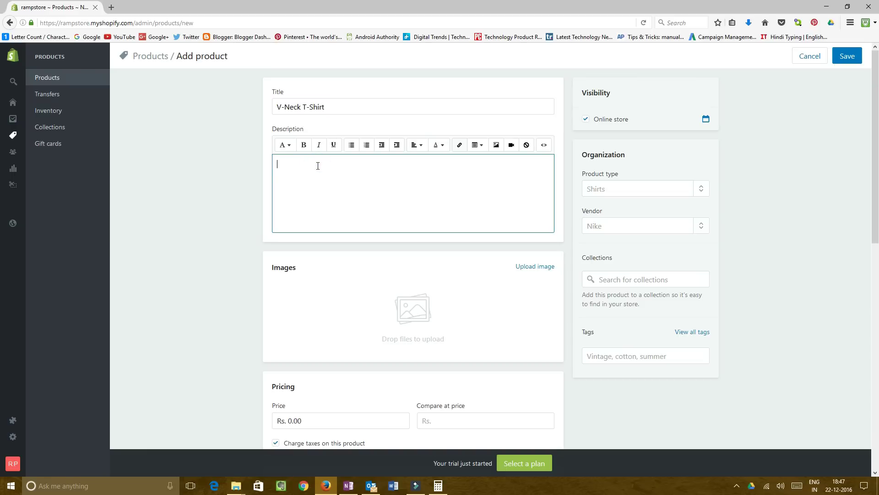
text(S)
key(BackSpace)
text(Colors available black, blue, te)
key(BackSpace)
key(BackSpace)
text(yellow)
scroll(407, 306, down, 2)
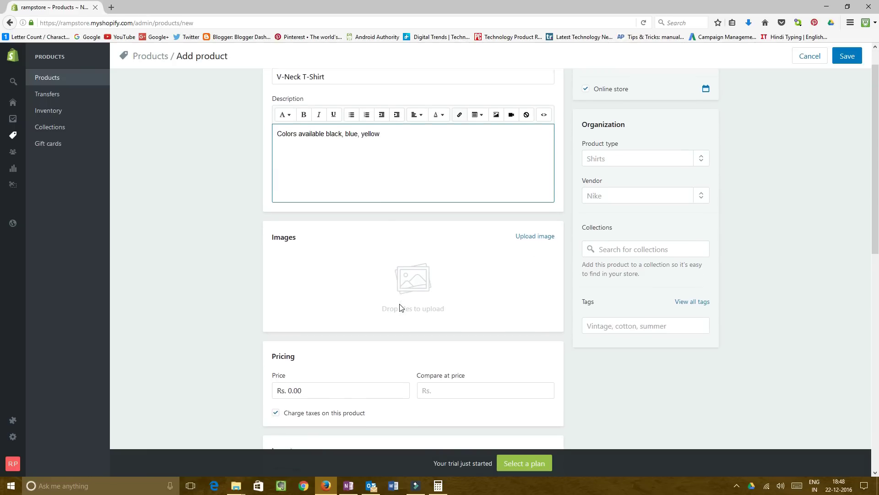
click(111, 7)
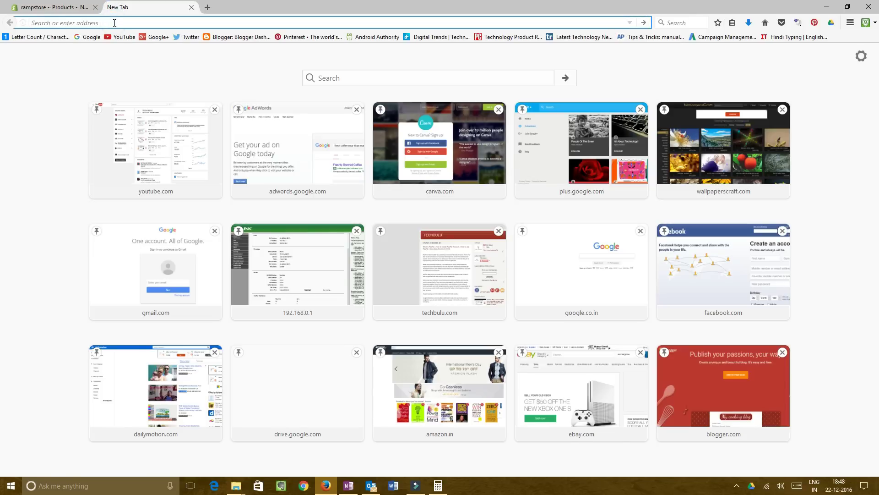
- Browse Google image results for 'tshirt', then return to Shopify to upload a product image
text(google.co.in/)
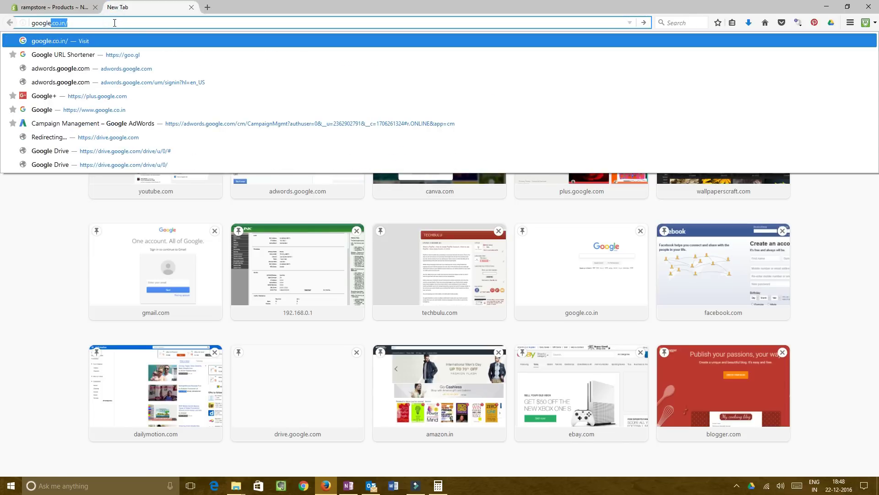
key(Return)
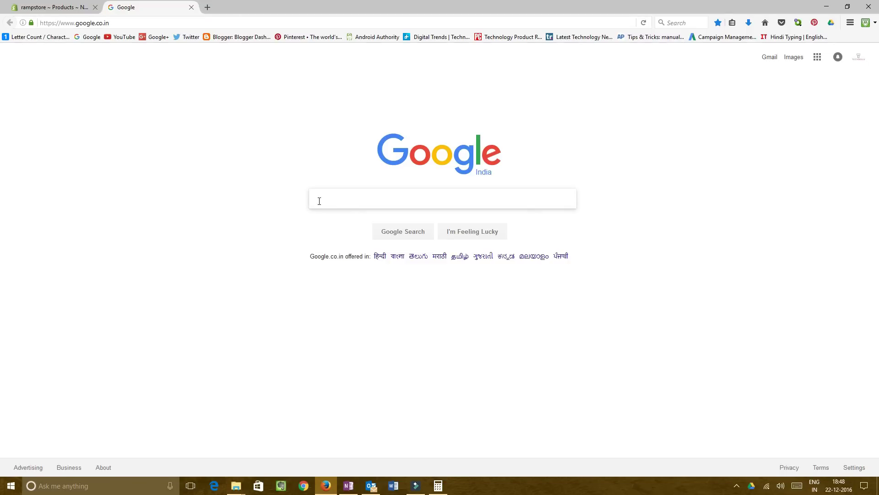
click(337, 200)
text(tshirt)
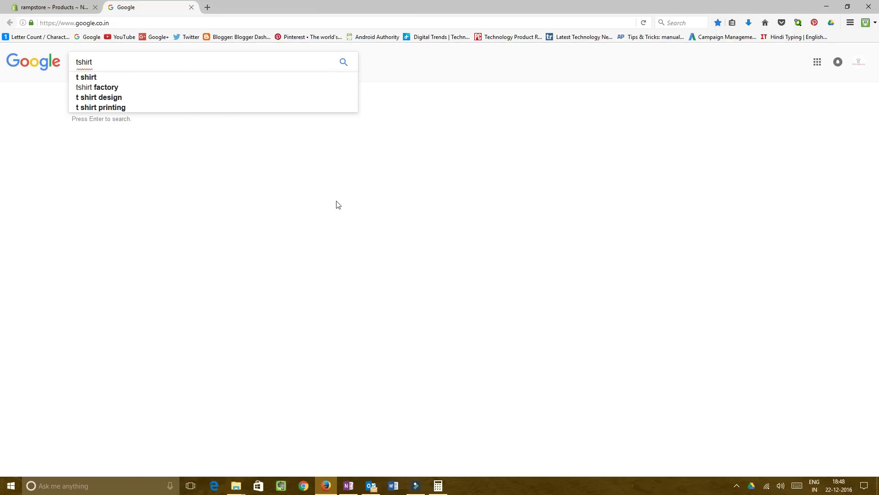
key(Return)
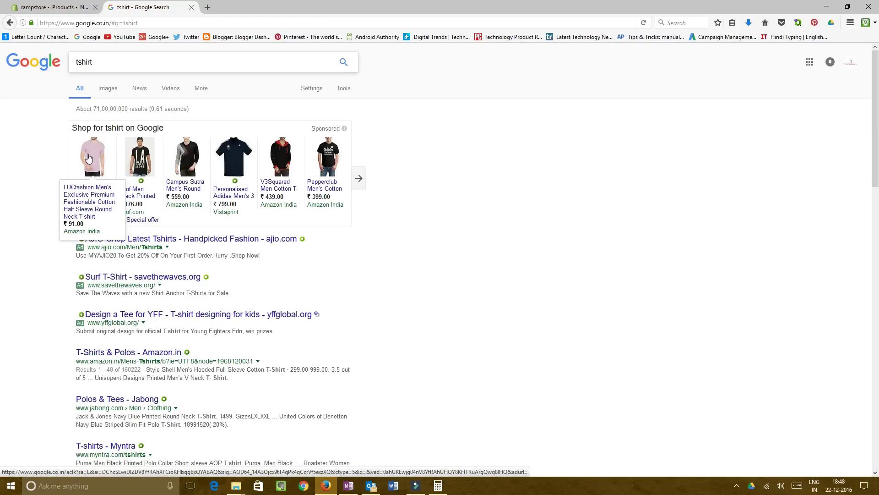
click(108, 88)
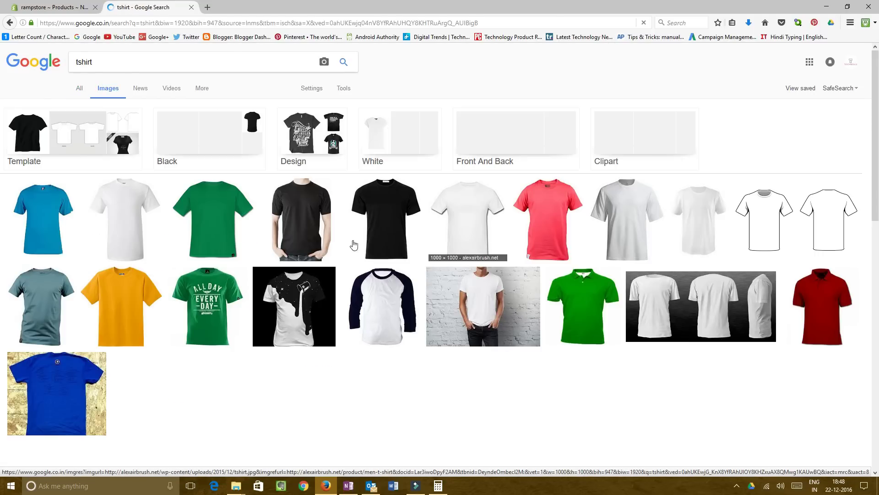
key(ctrl+w)
click(531, 216)
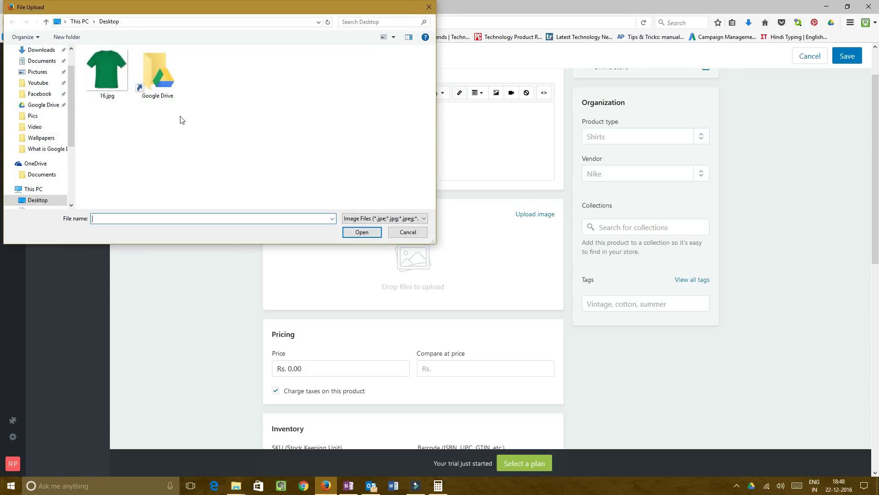
- Upload the green tee 16.jpg from the Desktop as the product image
click(116, 82)
click(369, 237)
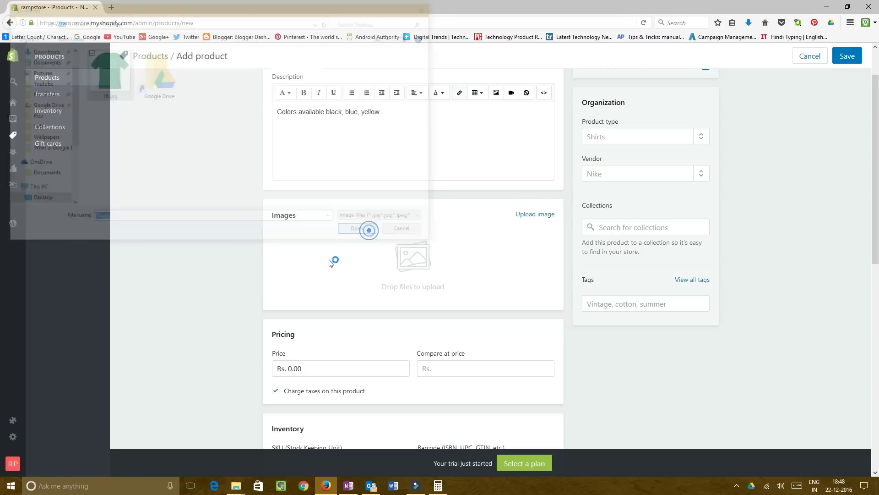
scroll(172, 317, down, 3)
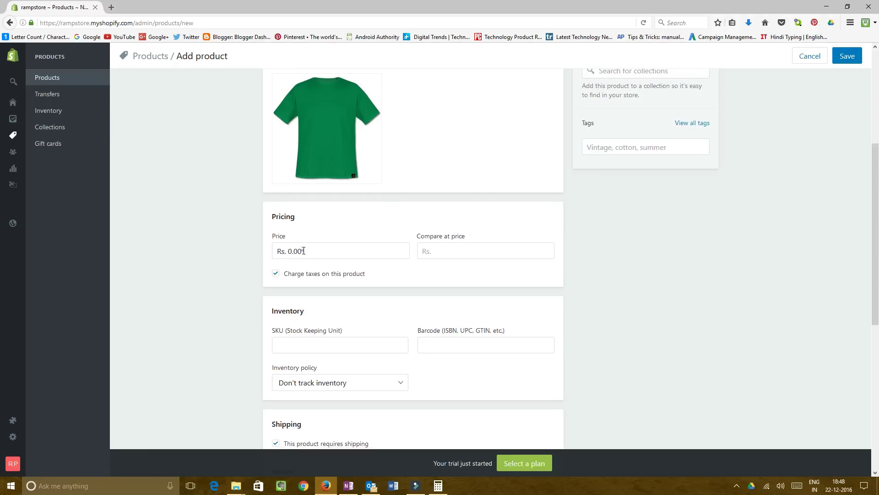
drag(304, 250, 289, 250)
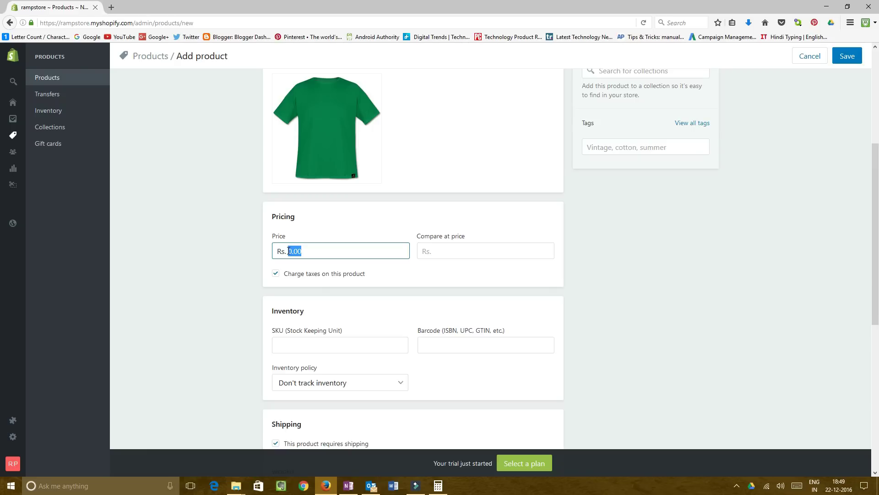
- Enter a price of 250 and toggle the Charge taxes option
text(250)
click(666, 254)
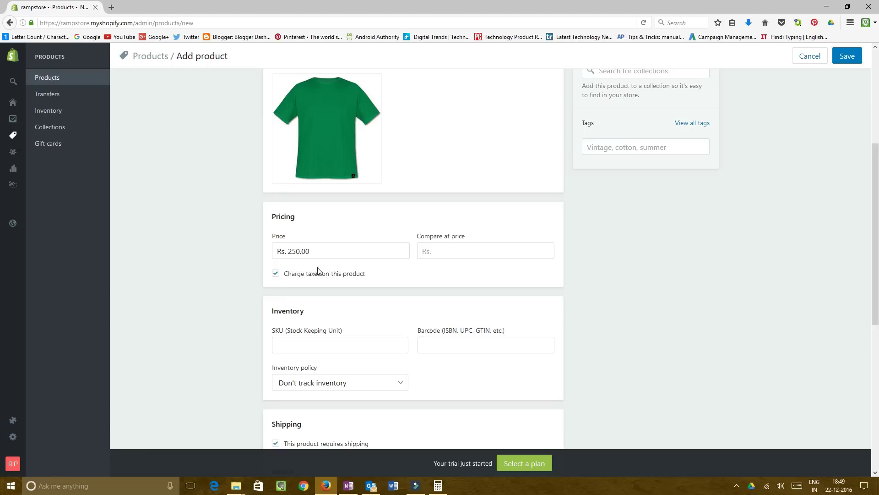
click(275, 273)
click(458, 251)
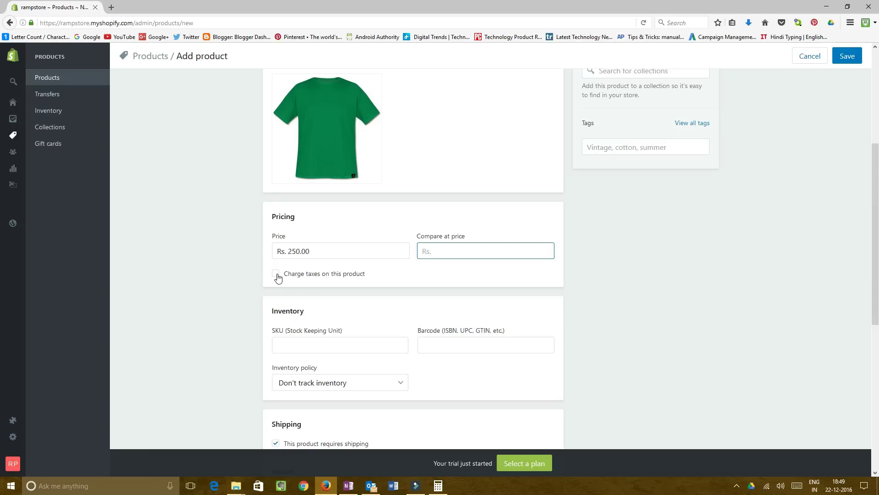
click(239, 283)
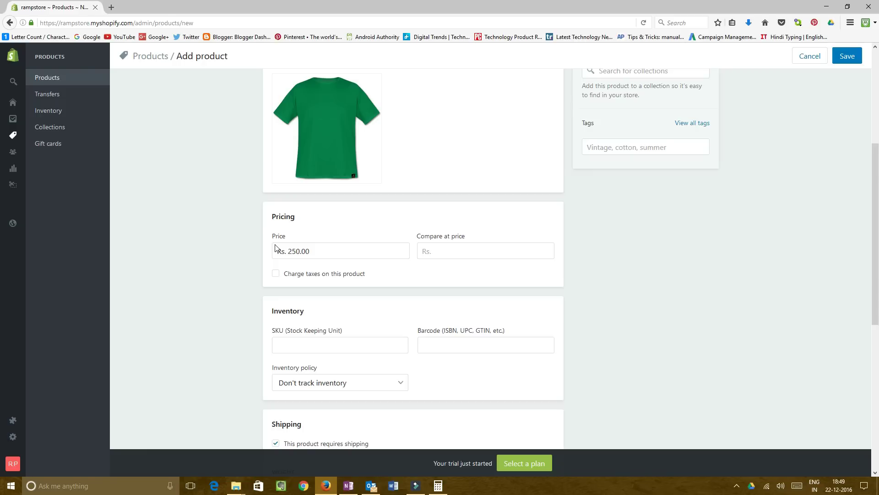
click(275, 274)
click(275, 273)
- Change the price to 200 with Charge taxes enabled
scroll(217, 316, down, 1)
drag(316, 198, 286, 198)
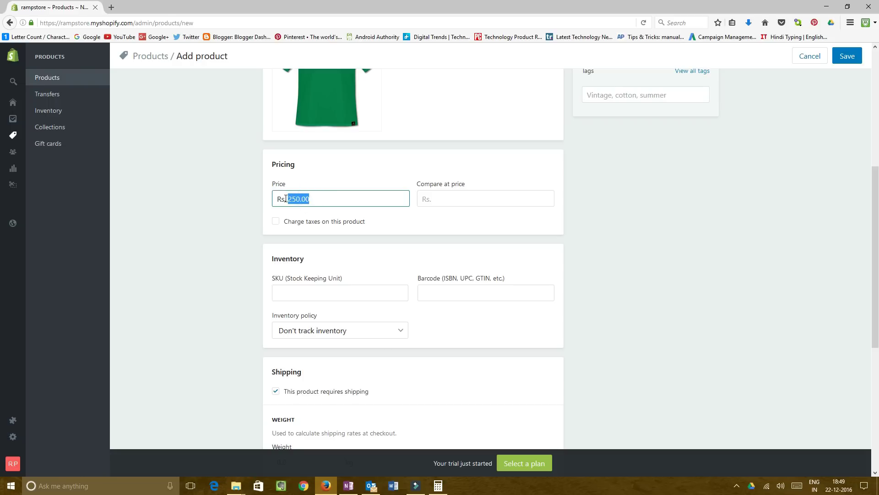
text(200)
click(220, 270)
click(276, 221)
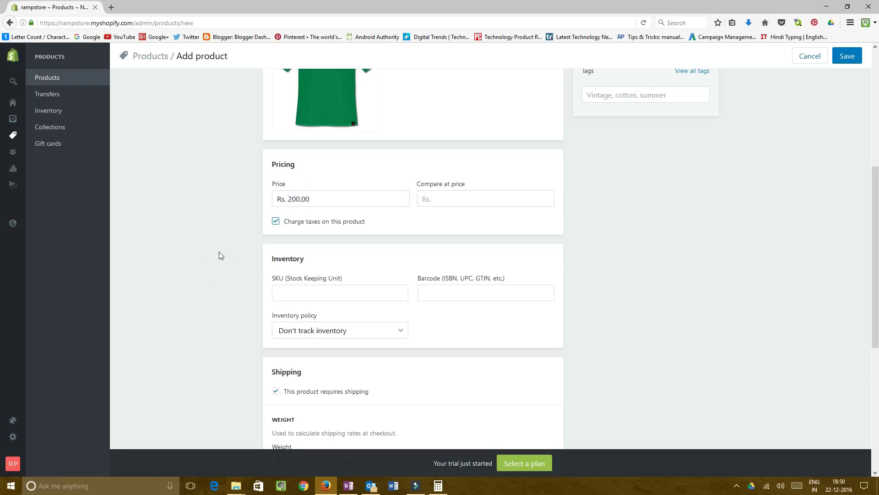
- Let Shopify track this product's inventory with a quantity of 4
scroll(219, 298, down, 2)
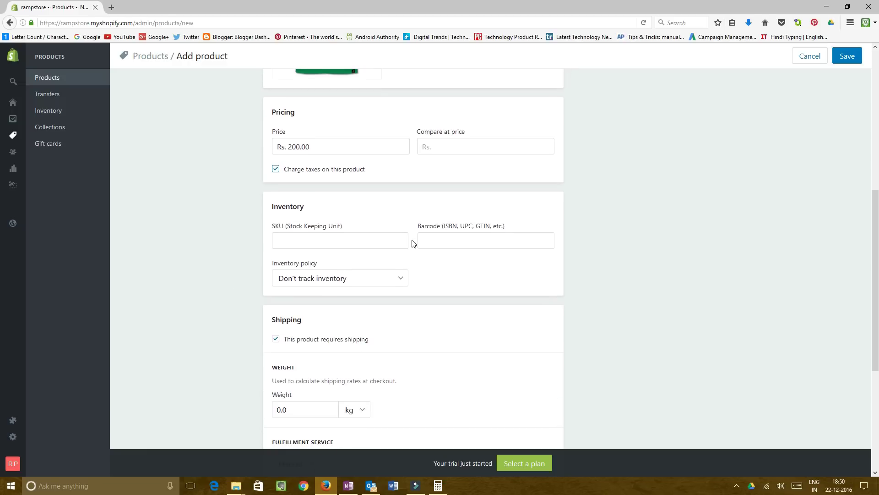
click(393, 241)
click(452, 241)
click(351, 278)
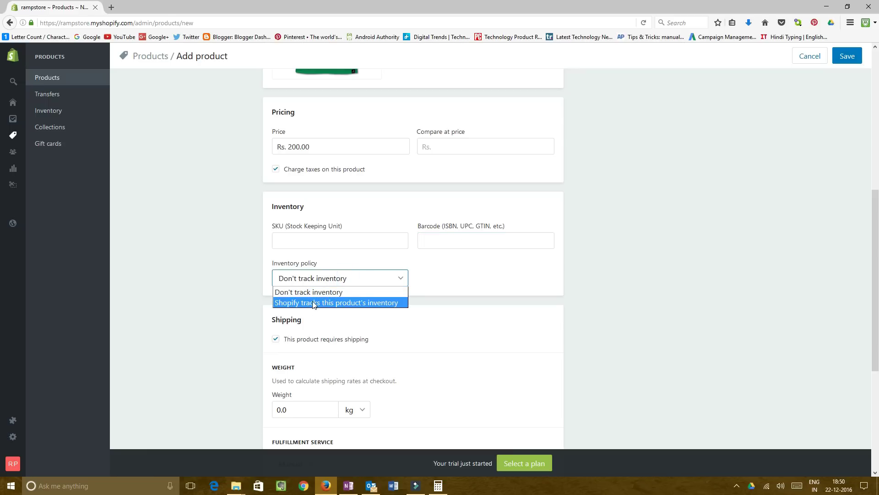
click(348, 303)
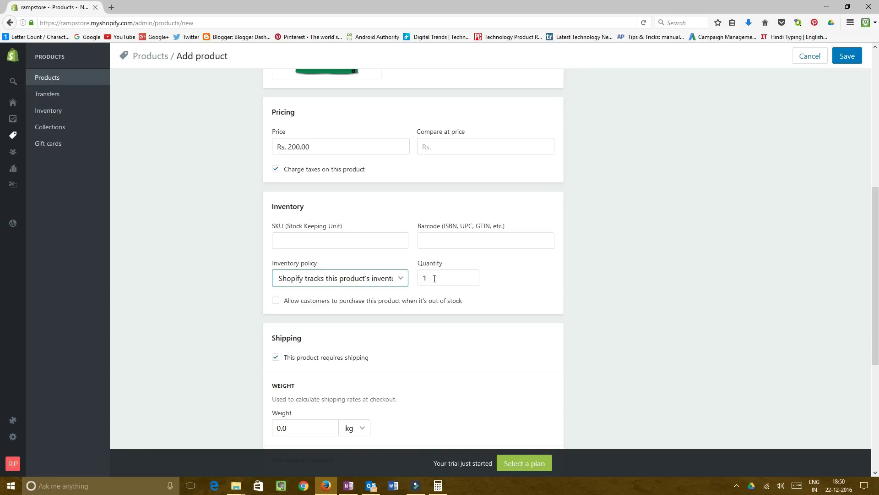
key(Tab)
text(4)
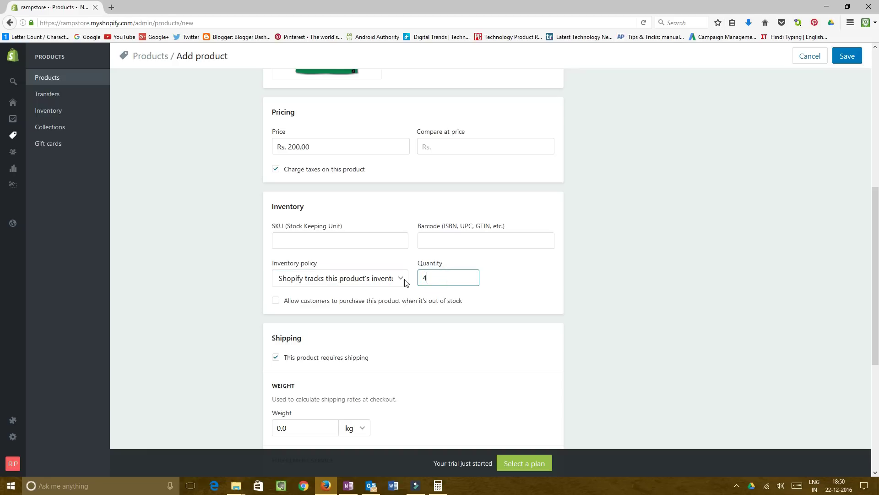
click(528, 285)
- Leave the SKU field blank
scroll(394, 297, down, 4)
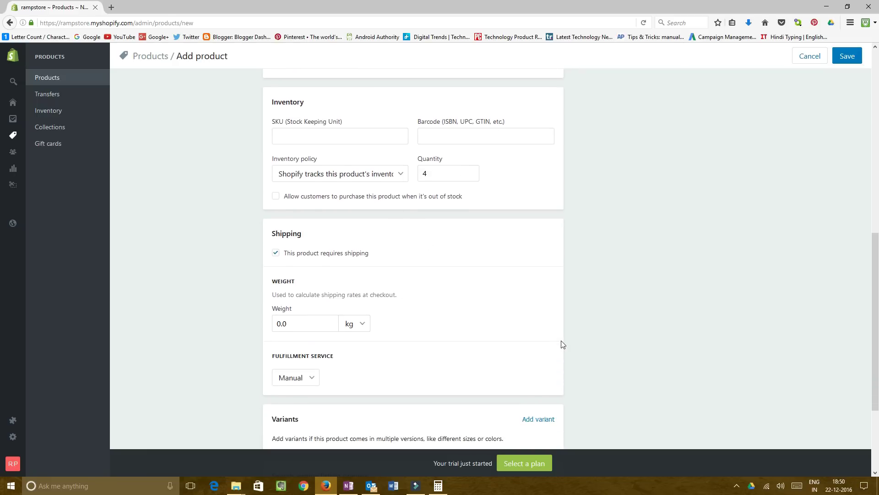
scroll(562, 345, up, 3)
scroll(539, 366, down, 1)
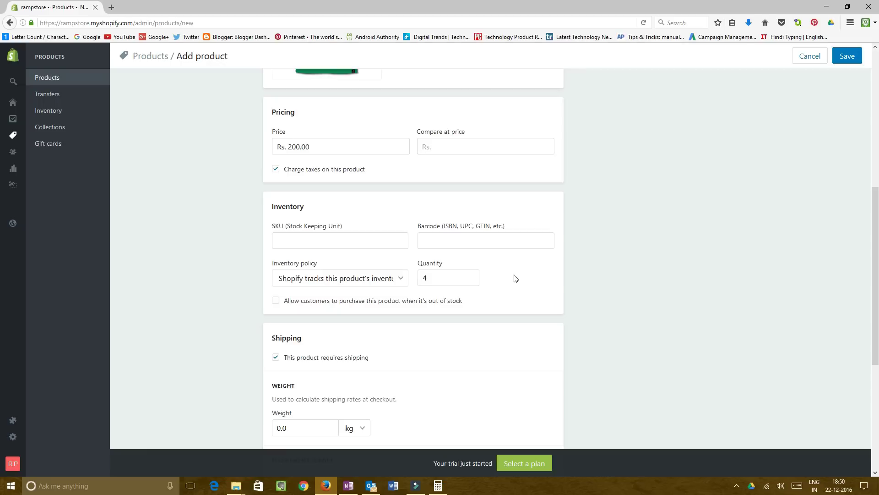
scroll(515, 277, down, 1)
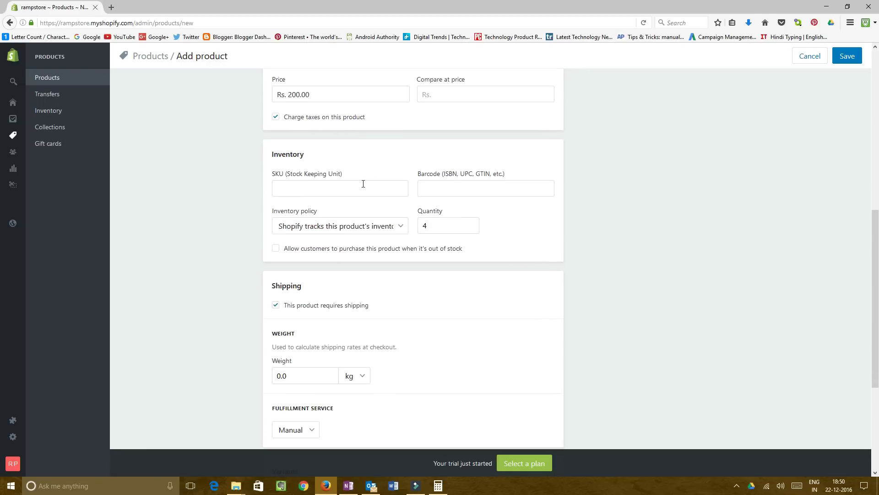
click(287, 186)
click(568, 232)
scroll(370, 212, down, 3)
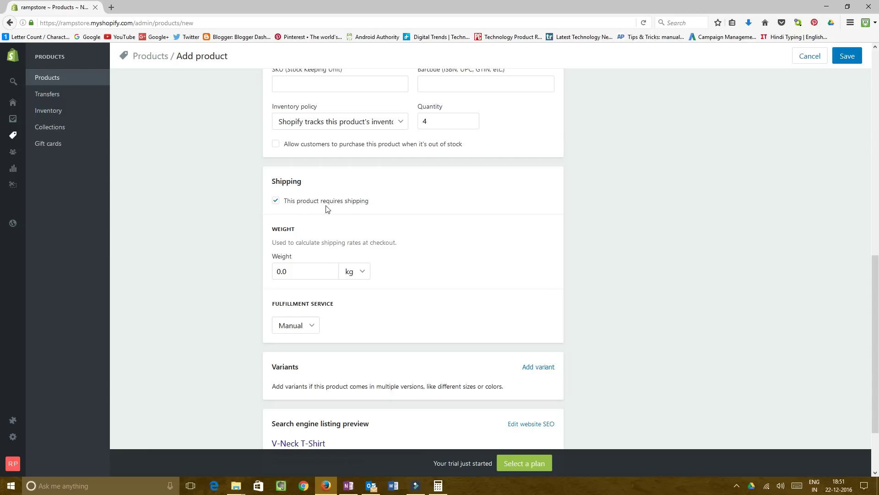
- Set the shipping weight to 0.300 kg and keep Manual as the fulfillment service
scroll(400, 237, down, 3)
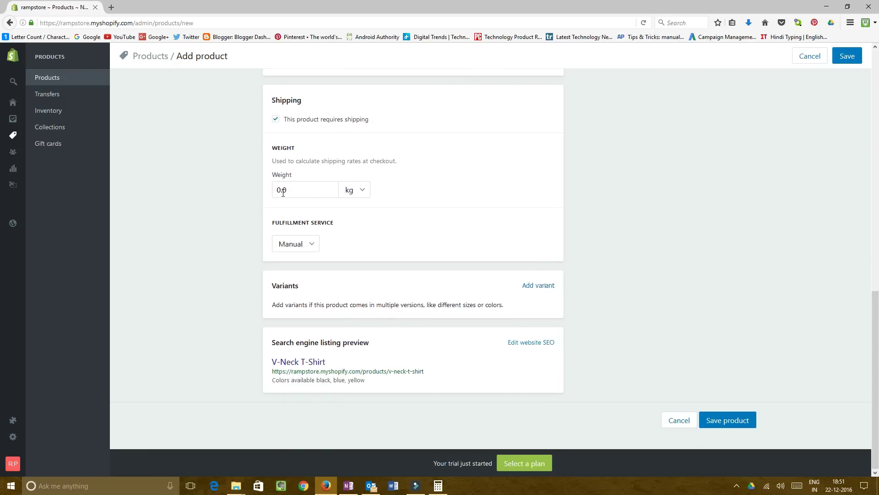
drag(291, 189, 266, 189)
click(362, 194)
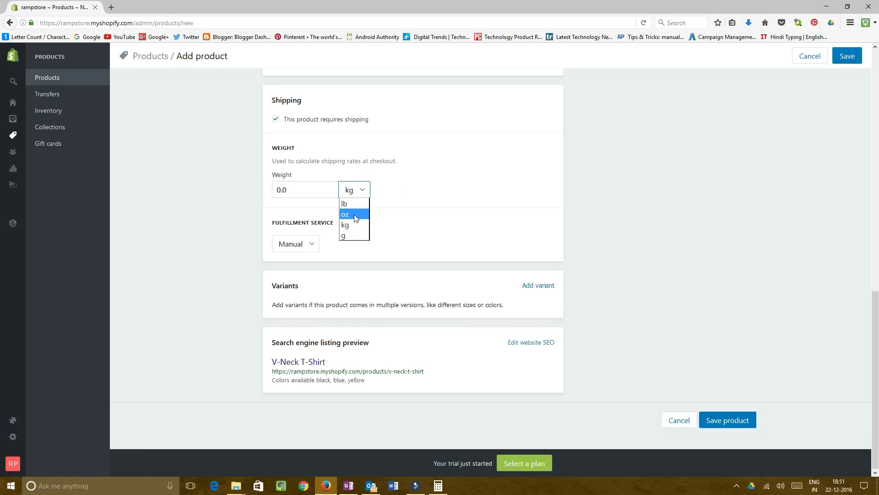
click(448, 211)
click(291, 192)
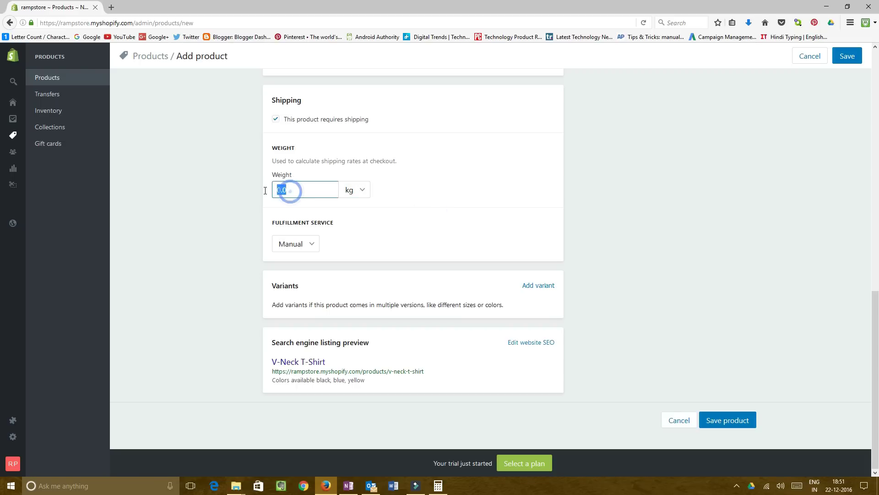
text(0.300)
click(409, 209)
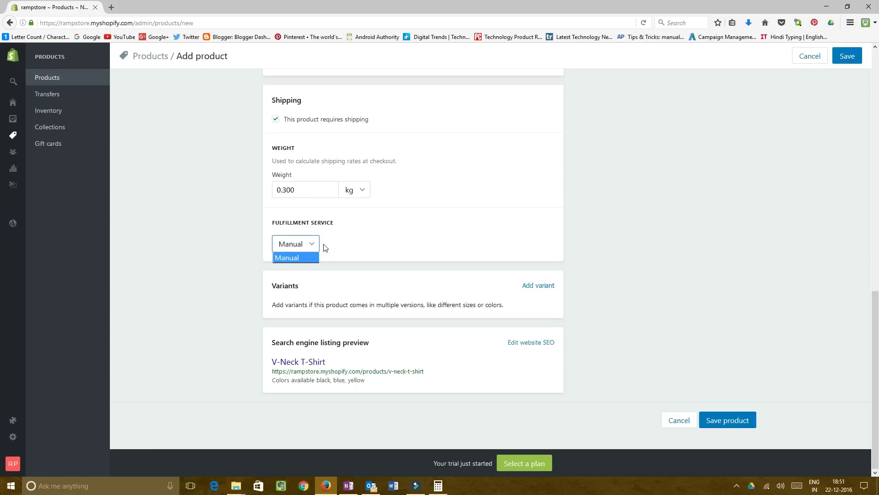
click(339, 244)
click(389, 233)
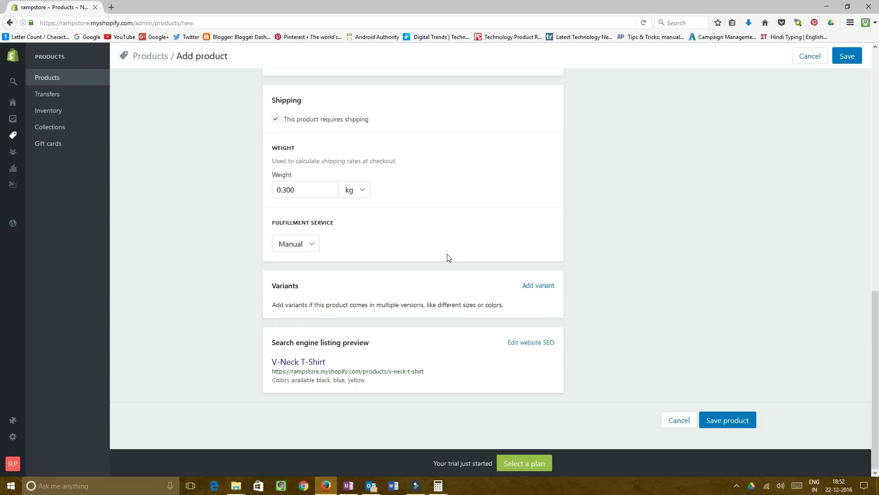
- Add variants to the V-Neck T-Shirt with Color values white and blue
click(525, 287)
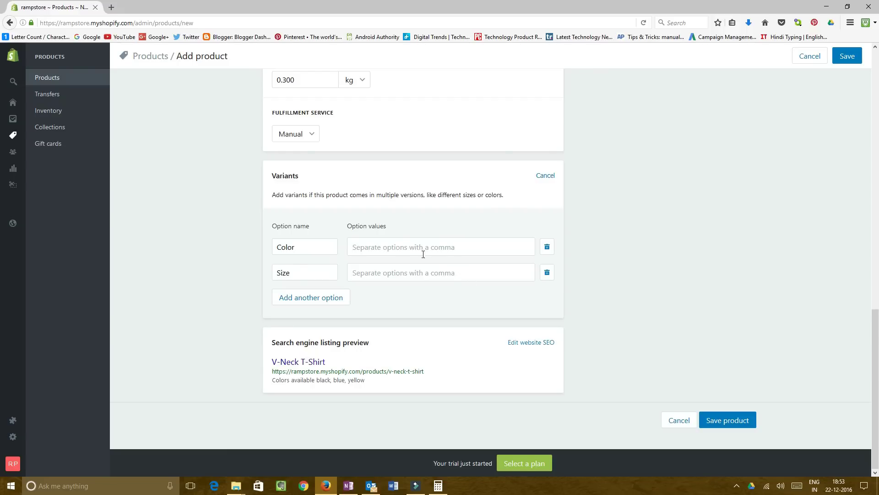
click(368, 250)
text(white,blue)
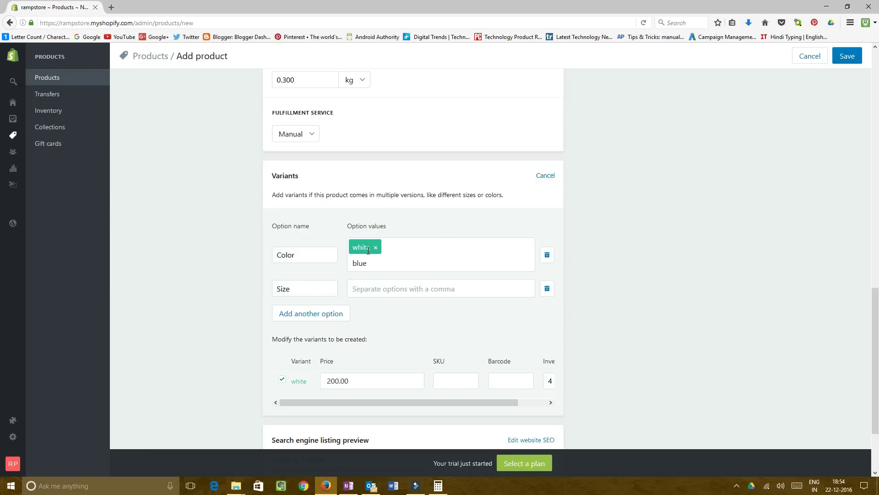
text(,)
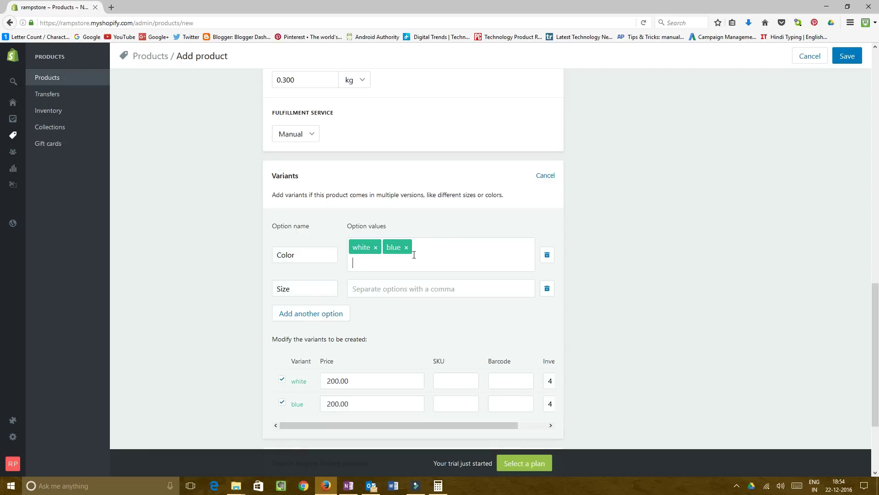
- Enter Size option values Small and Medium, replacing a mistaken 40
scroll(507, 278, down, 2)
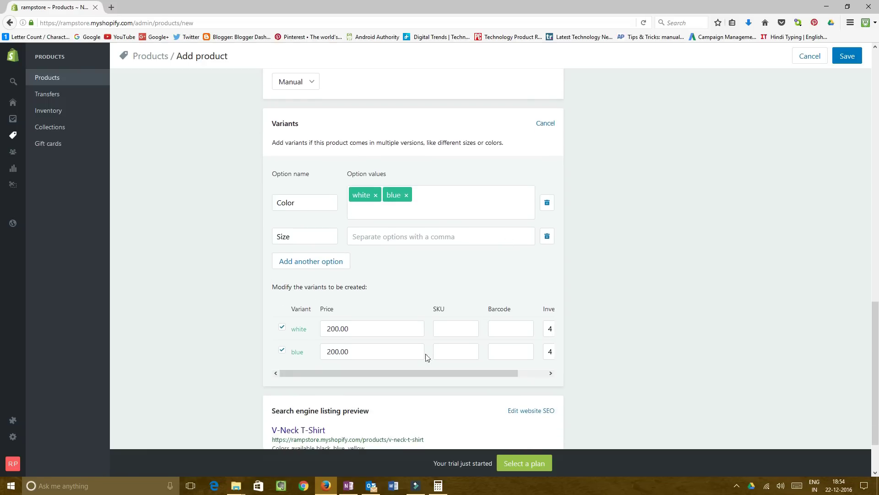
scroll(321, 298, down, 2)
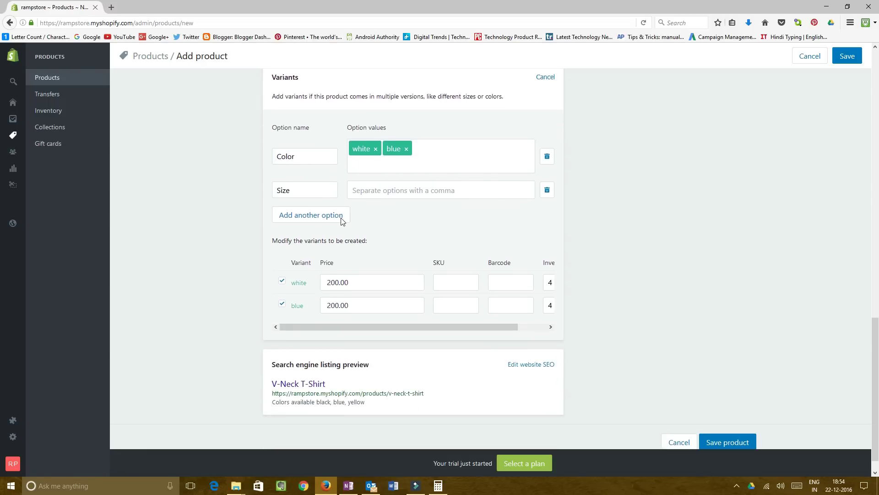
click(384, 184)
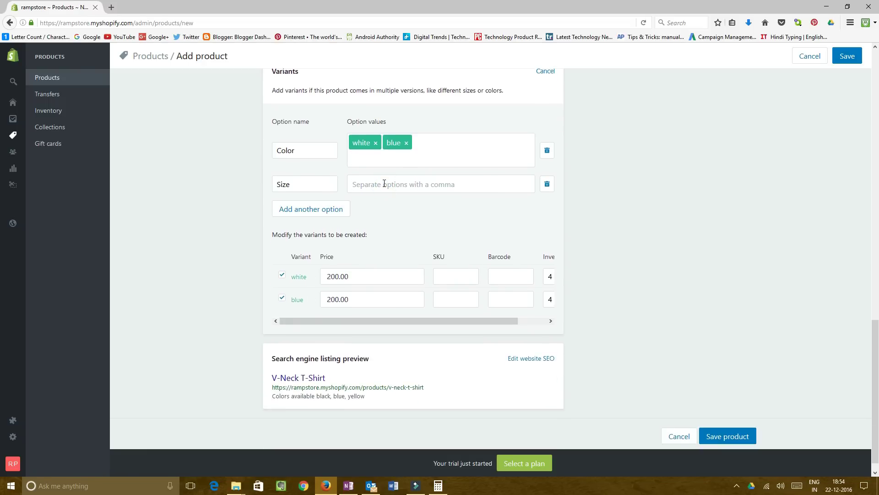
text(40)
key(BackSpace)
key(BackSpace)
text(Small,M)
text(edium)
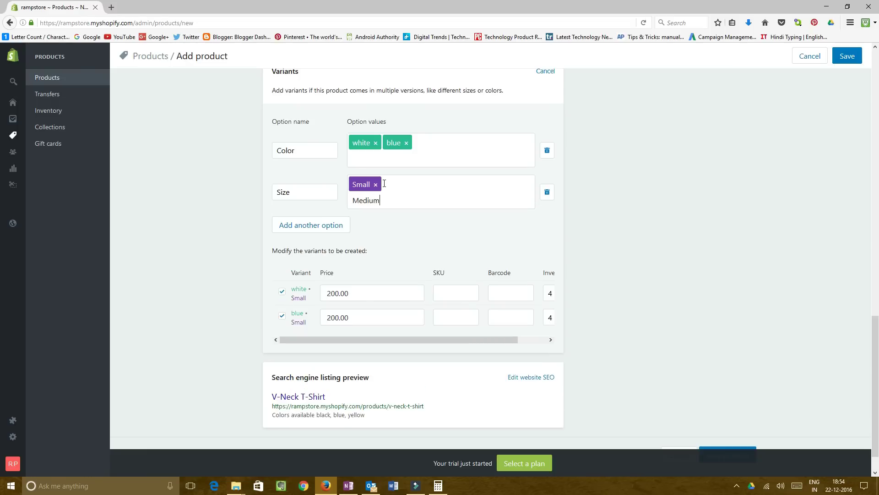
text(,)
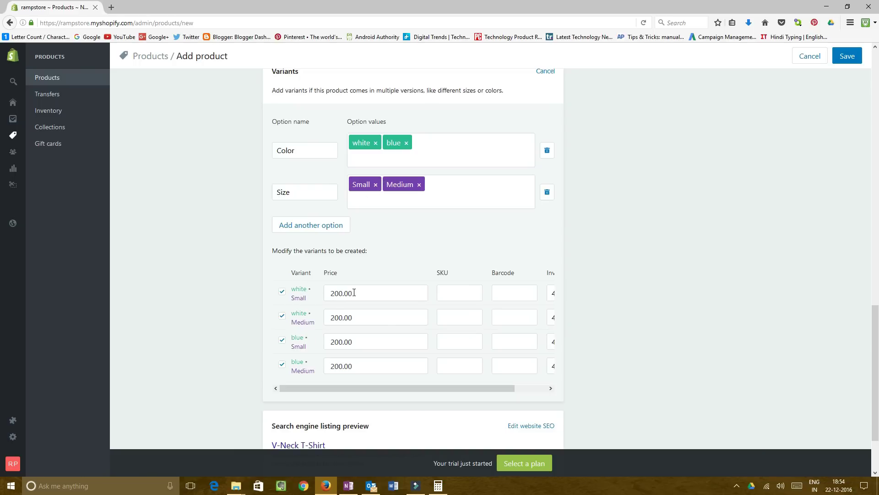
- Set stock for white Small 2, white Medium 1, blue Small 6, blue Medium 3
click(506, 295)
click(551, 293)
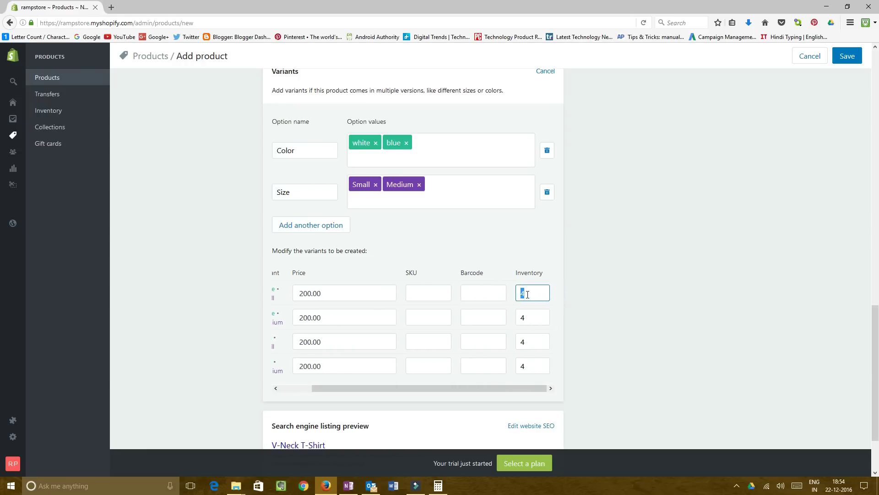
text(2)
click(519, 317)
text(1)
click(547, 341)
text(0)
click(529, 367)
text(3)
click(522, 341)
text(6)
click(677, 308)
- Save the new V-Neck T-Shirt product
drag(387, 389, 265, 318)
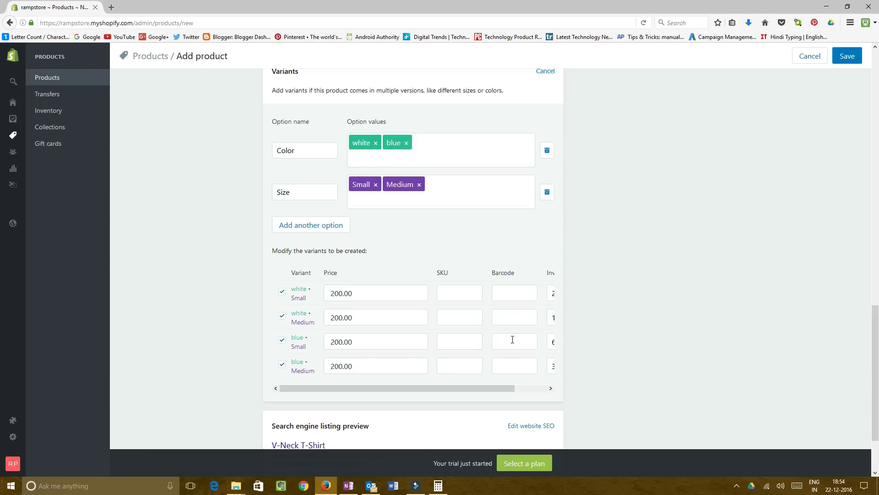
scroll(511, 362, up, 8)
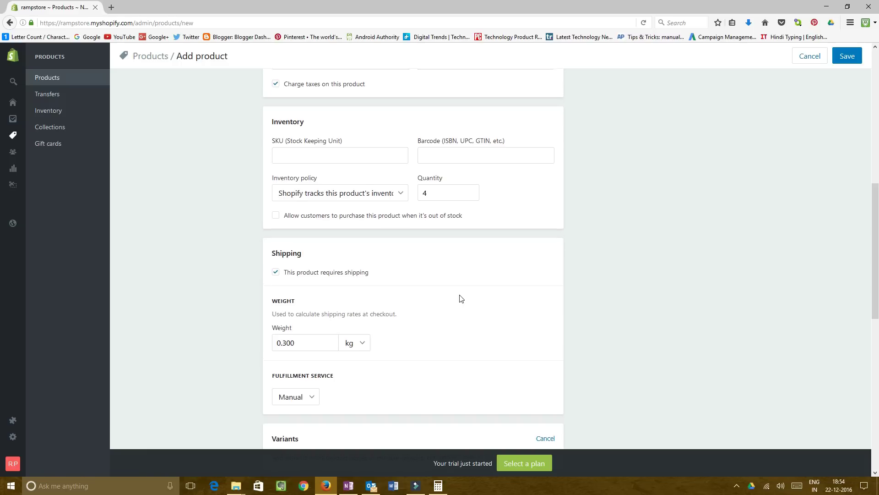
scroll(460, 298, up, 5)
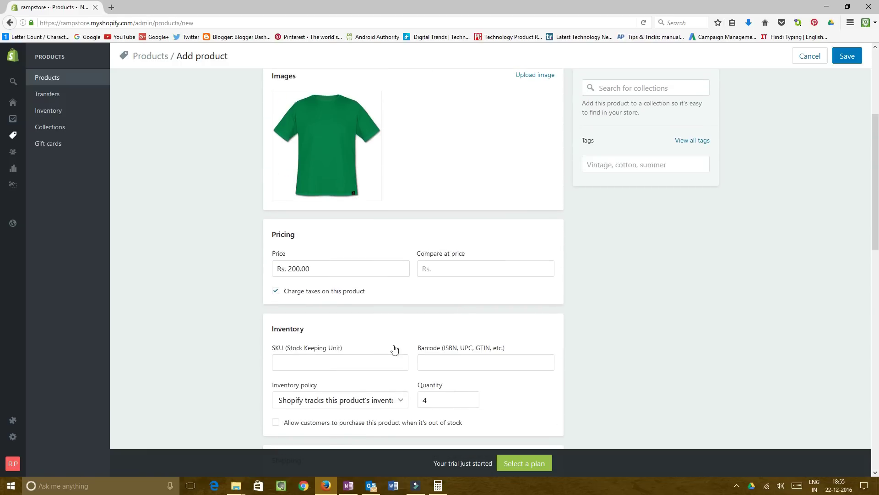
scroll(451, 375, down, 14)
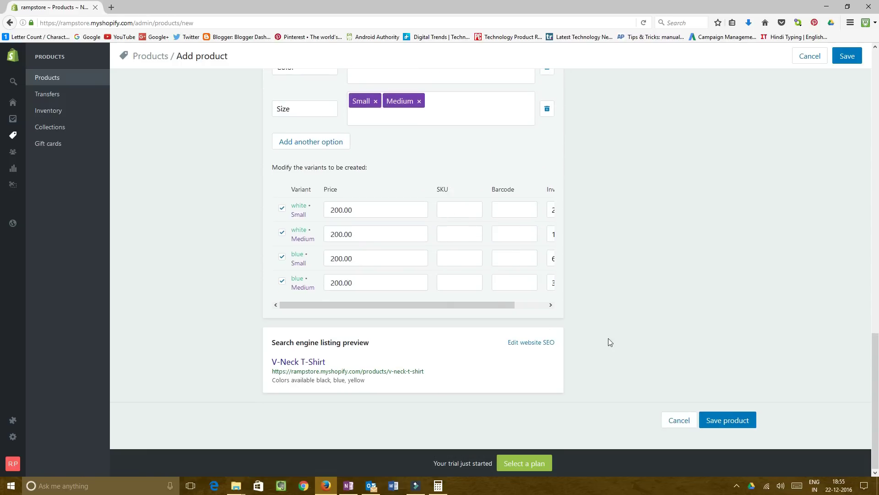
click(737, 424)
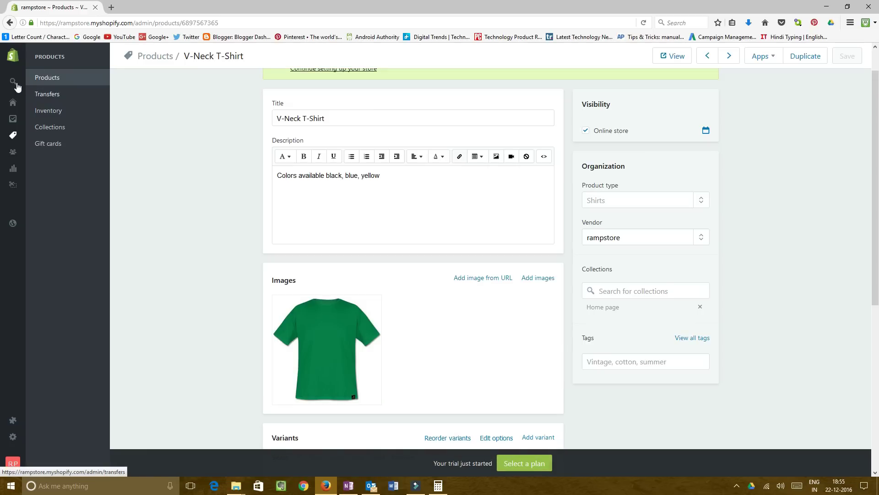
- Open the products list, showing the V-Neck T-Shirt at 12 in stock for 4 variants
mouse_move(15, 59)
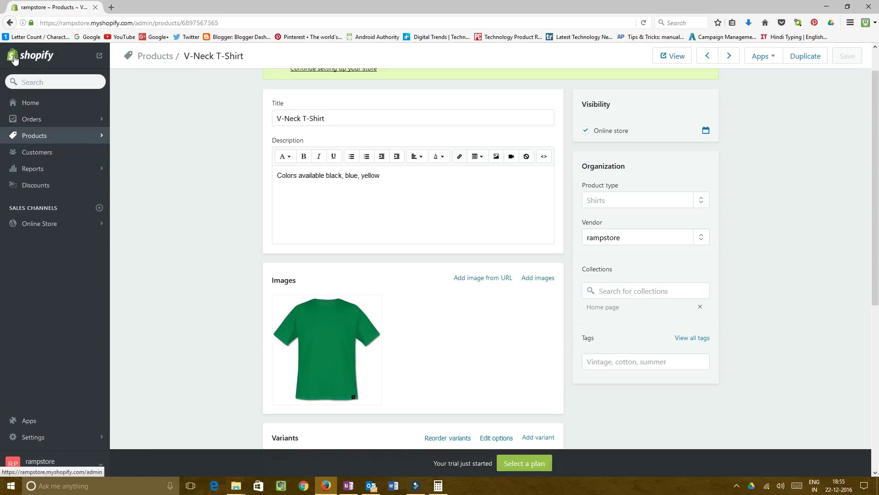
click(29, 104)
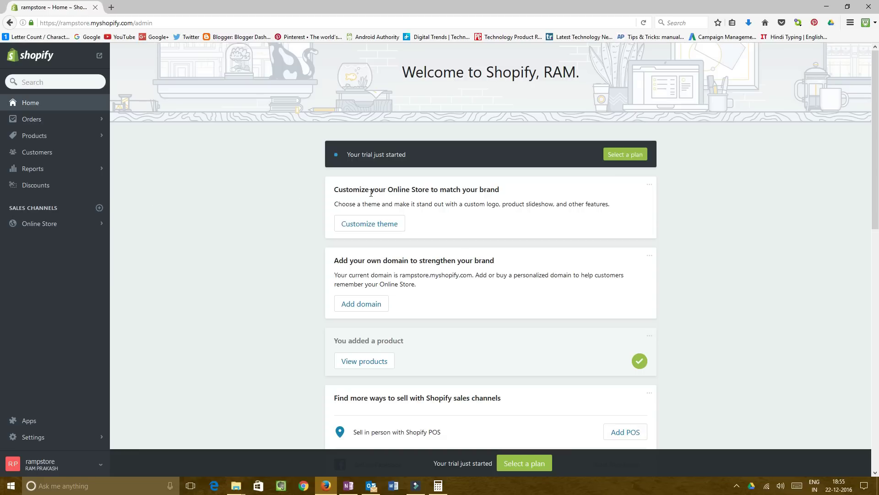
click(30, 138)
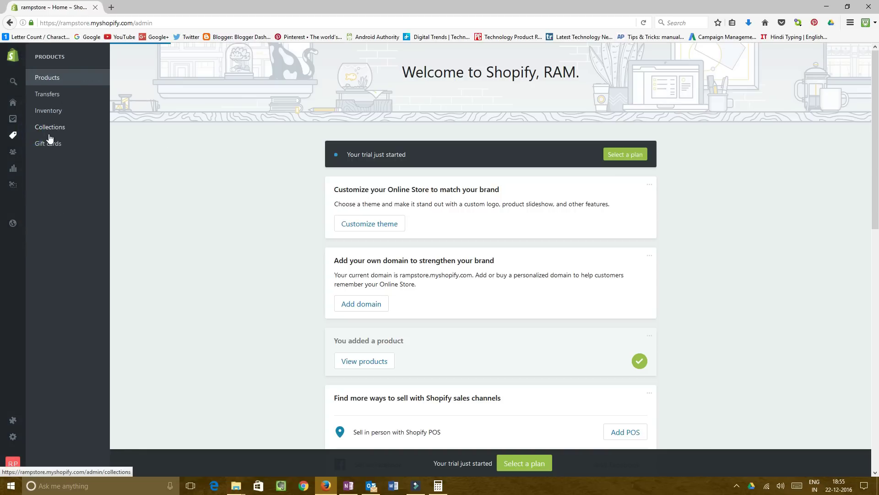
click(54, 78)
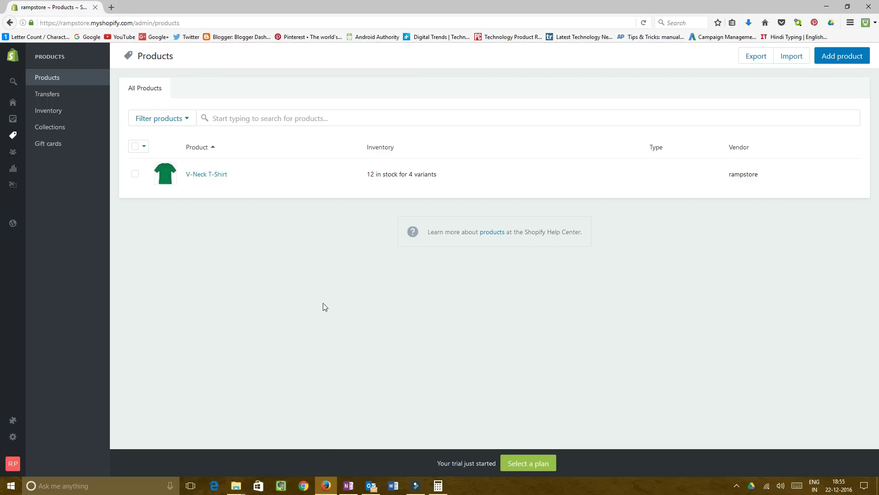
click(764, 65)
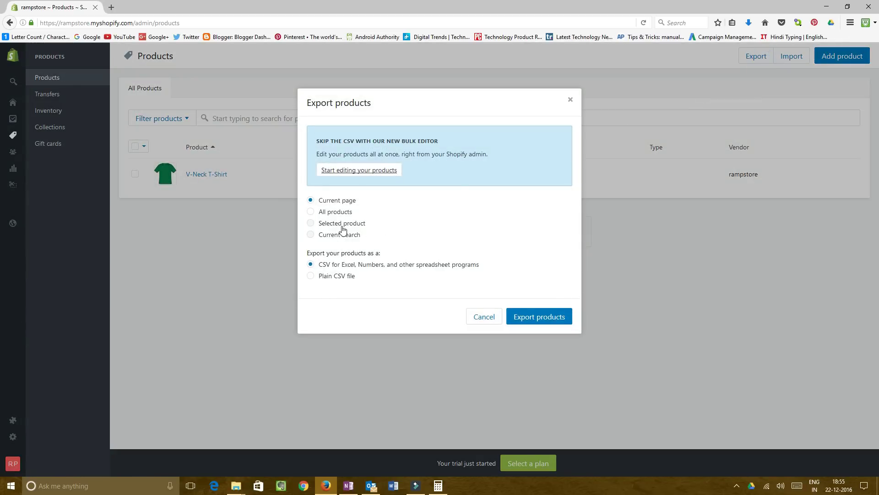
click(311, 213)
click(570, 102)
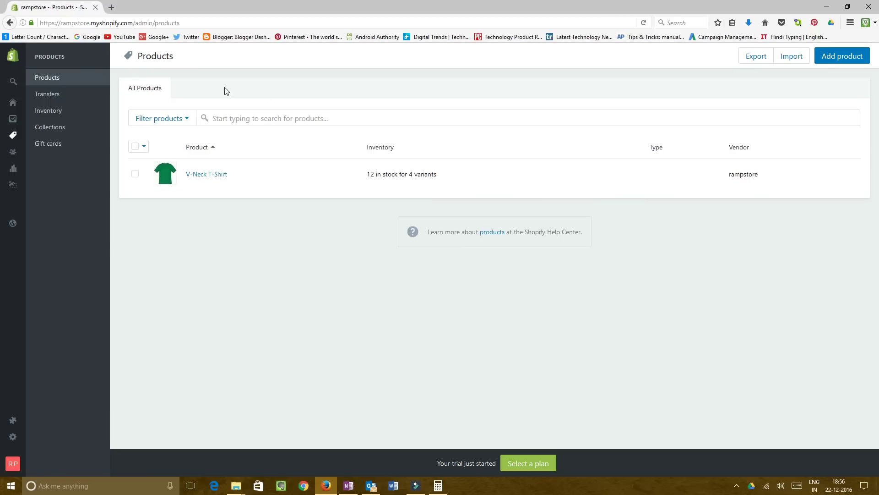
click(41, 96)
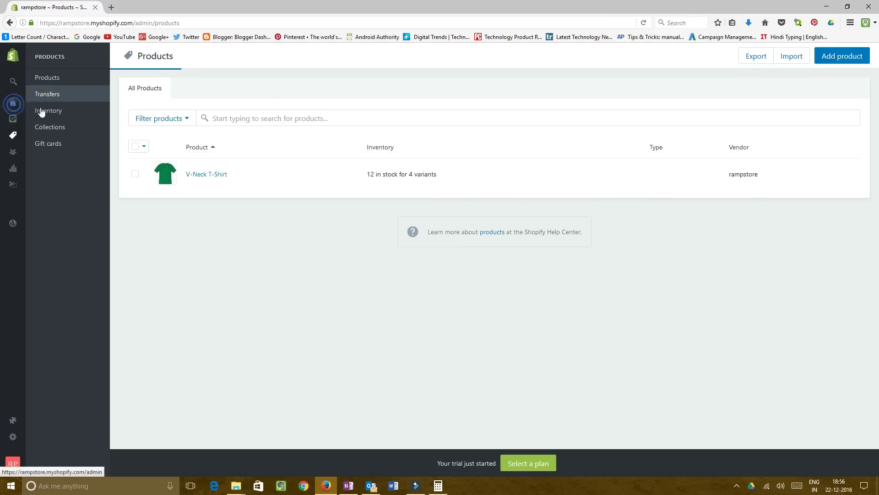
- Open the Themes page from Home and show the Explore free themes gallery
click(13, 103)
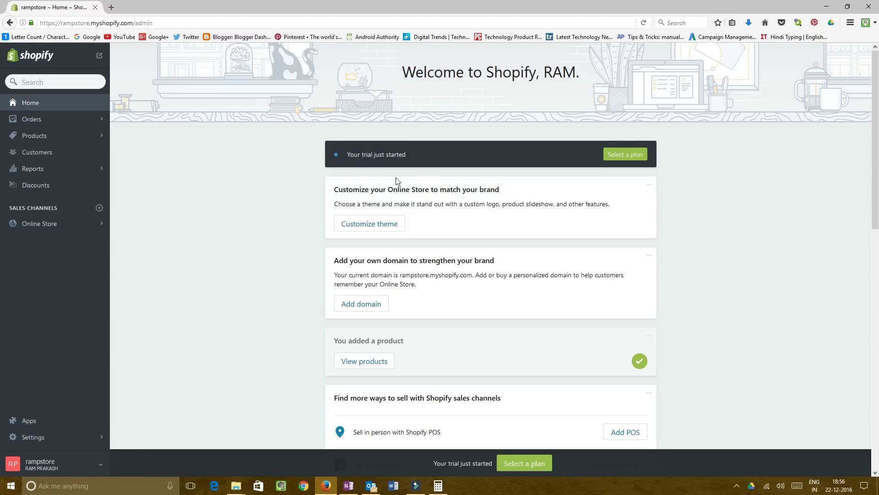
click(357, 231)
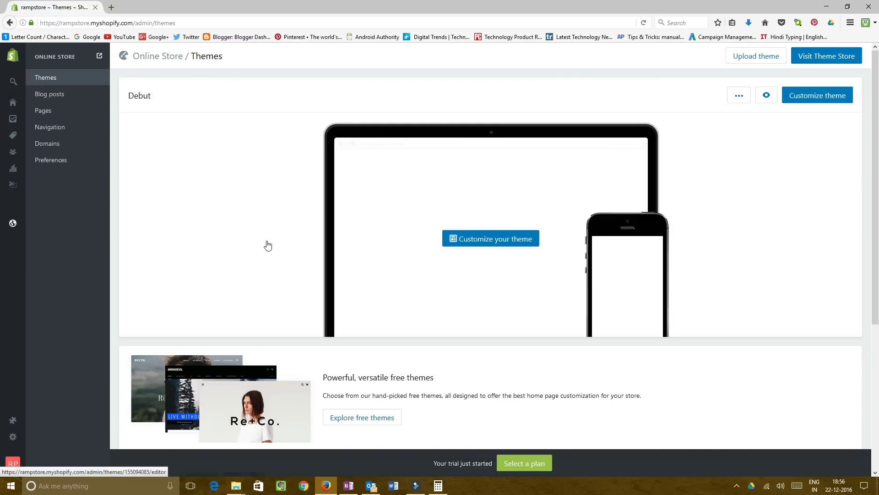
scroll(266, 275, down, 2)
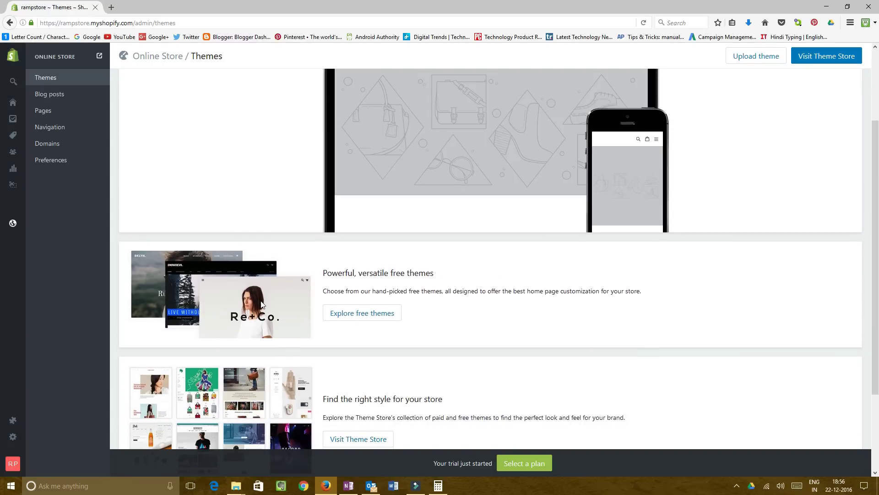
scroll(262, 304, down, 2)
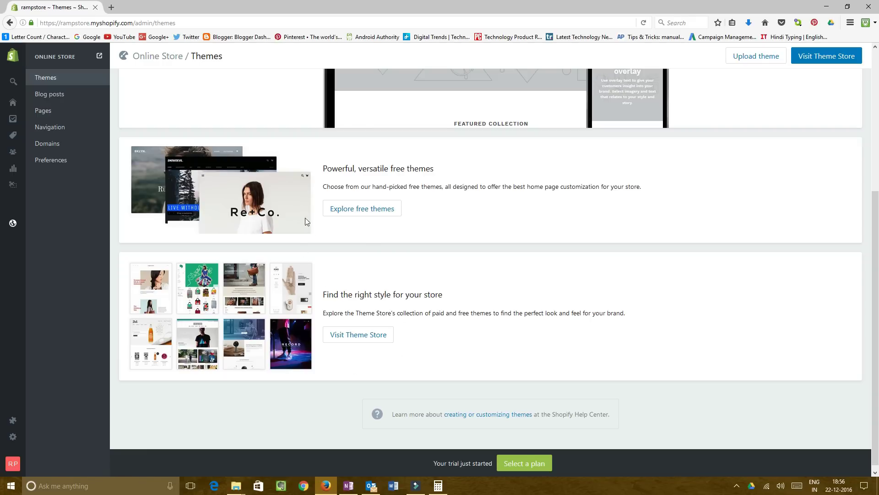
click(354, 213)
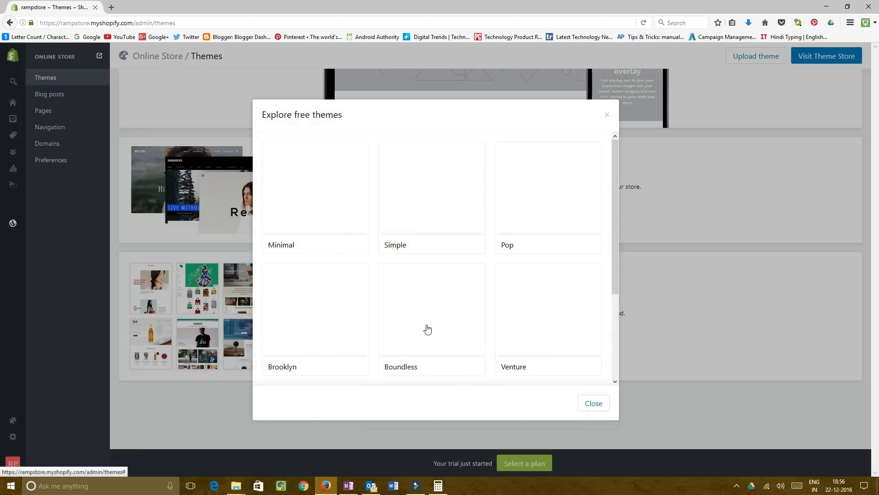
- Open the Simple theme and compare its Beauty and Light style previews
scroll(426, 328, down, 3)
scroll(406, 328, up, 3)
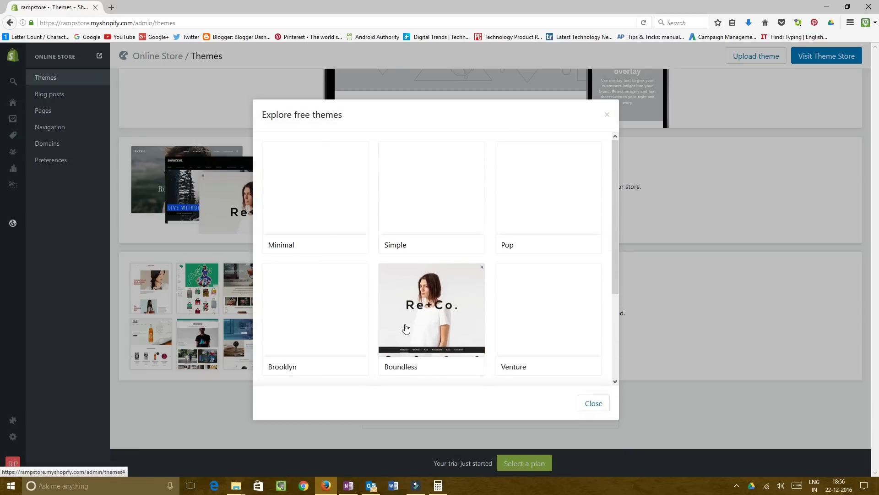
scroll(403, 326, down, 3)
scroll(349, 304, up, 3)
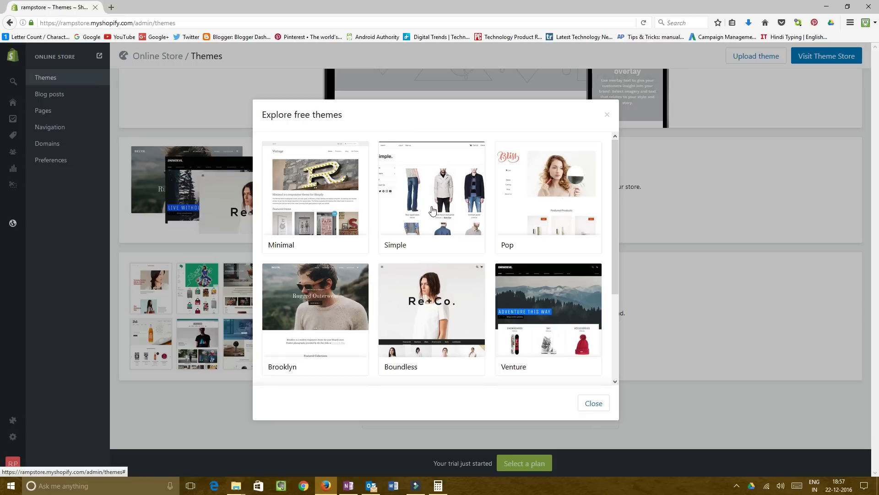
click(432, 211)
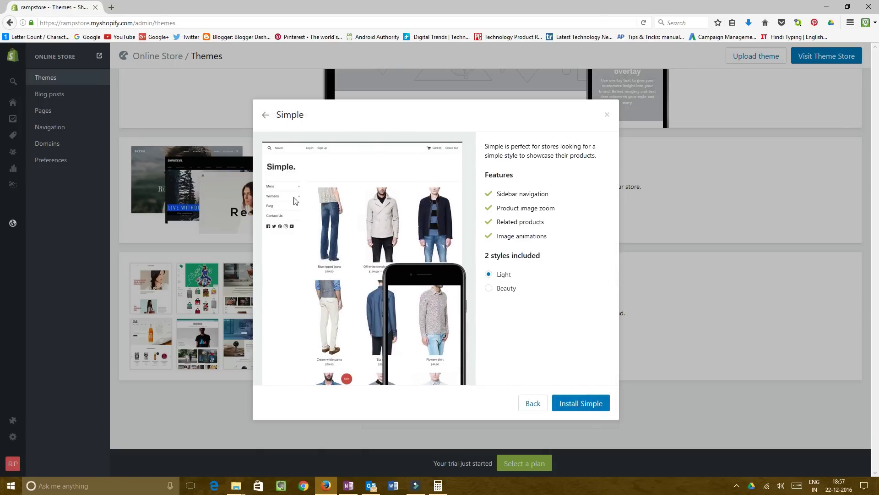
click(488, 288)
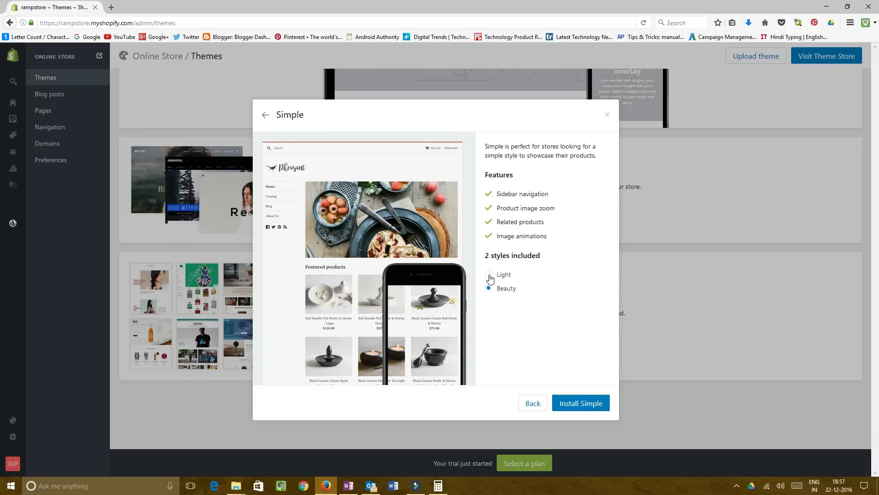
click(489, 275)
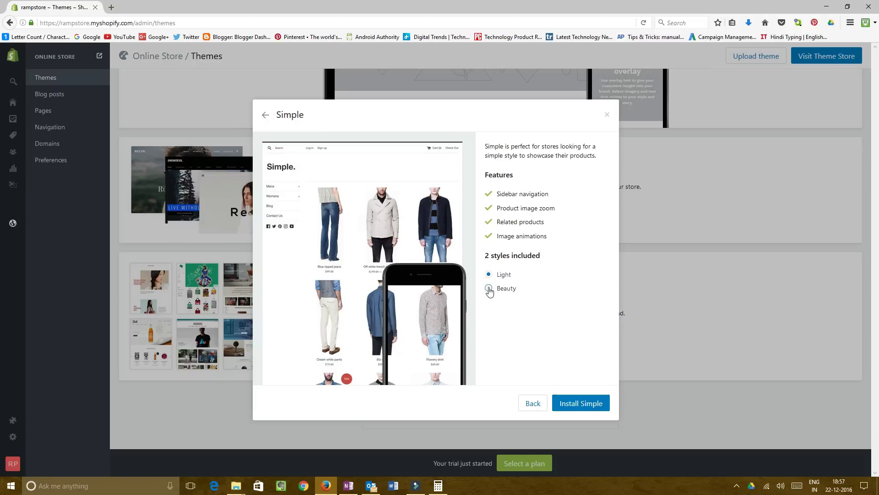
click(488, 289)
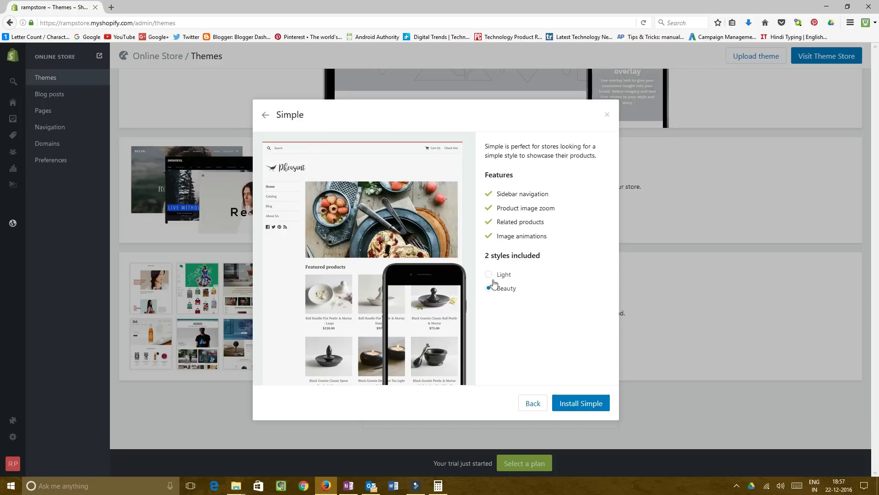
- Install Simple in its Light style and find its new theme card
click(486, 276)
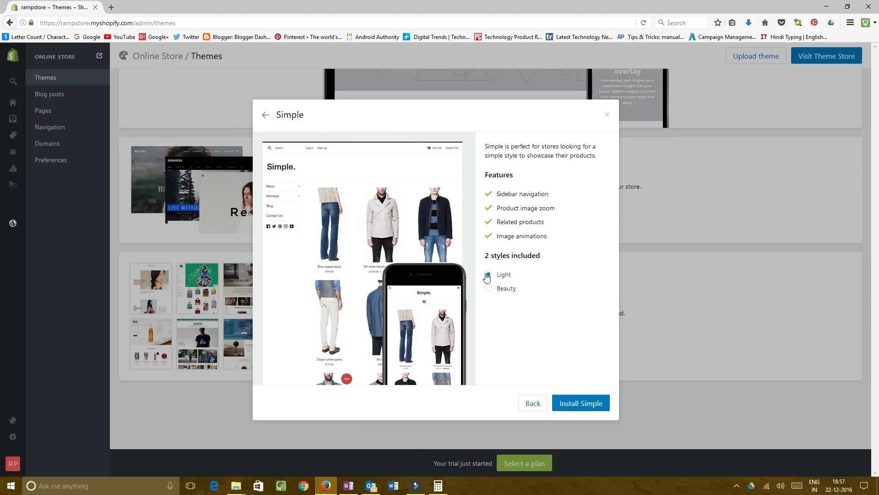
click(587, 405)
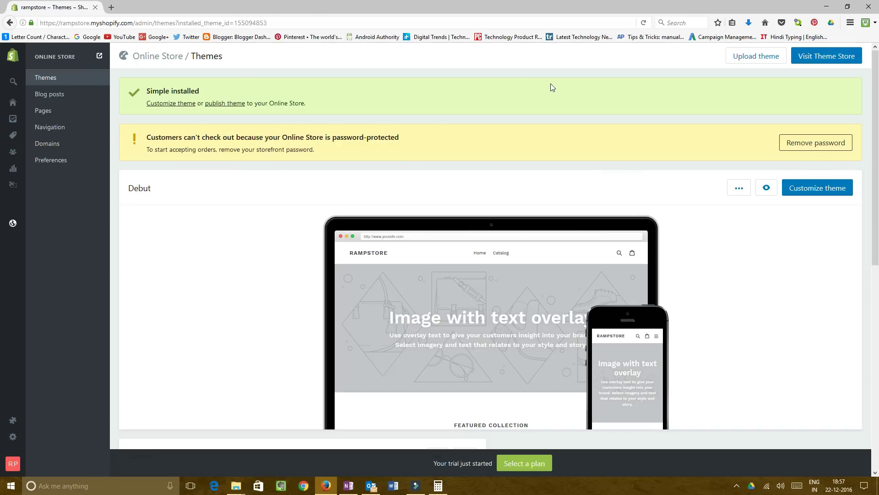
scroll(246, 324, down, 3)
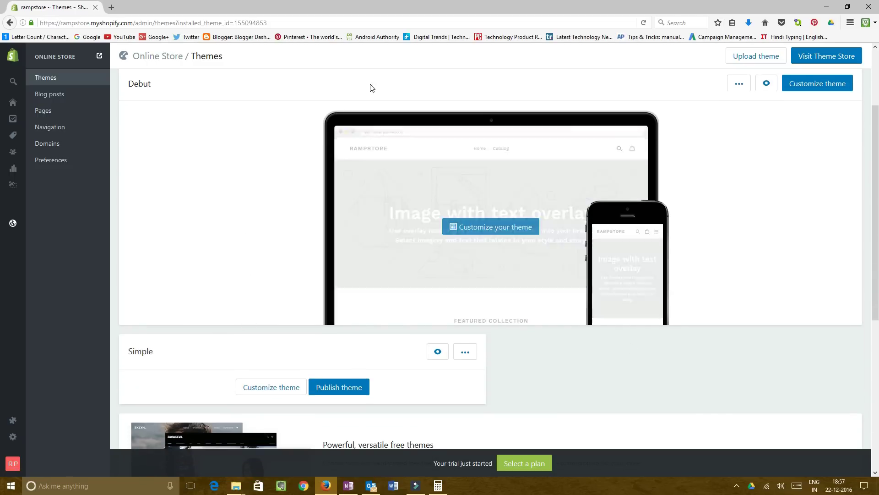
scroll(167, 257, down, 7)
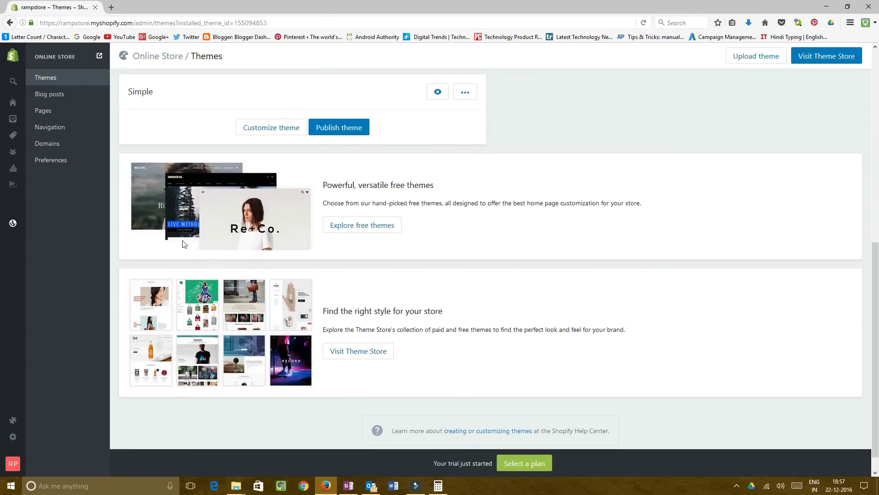
- Publish Simple as the live theme replacing Debut, after backing out once
scroll(183, 243, up, 5)
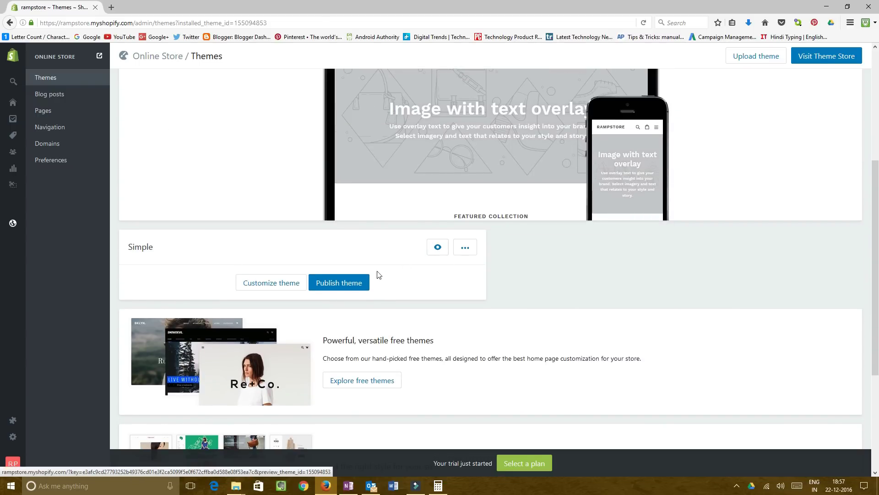
click(340, 284)
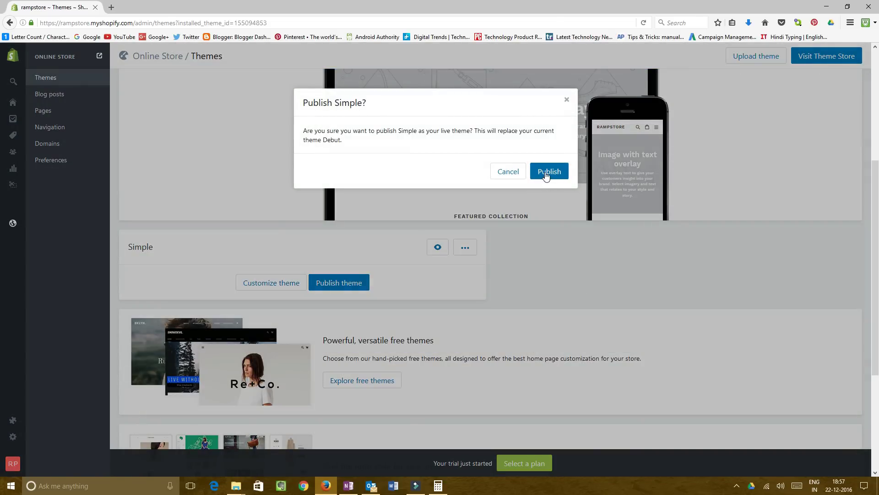
click(510, 173)
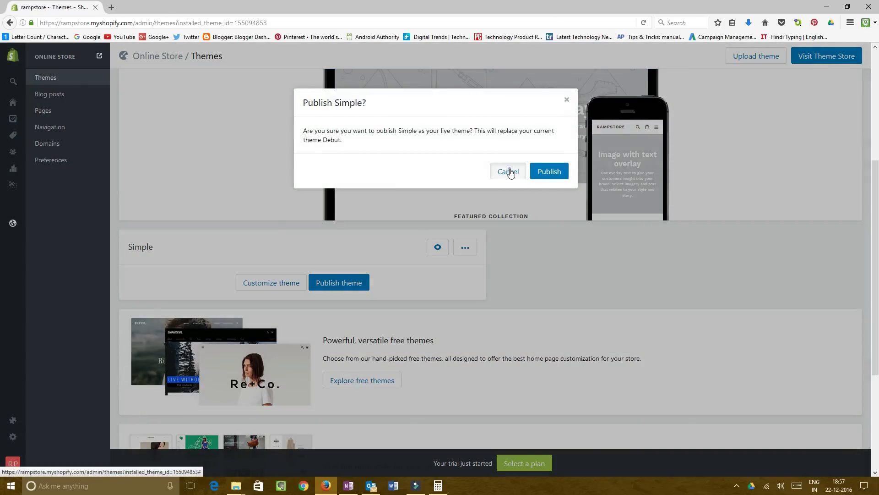
scroll(498, 171, up, 2)
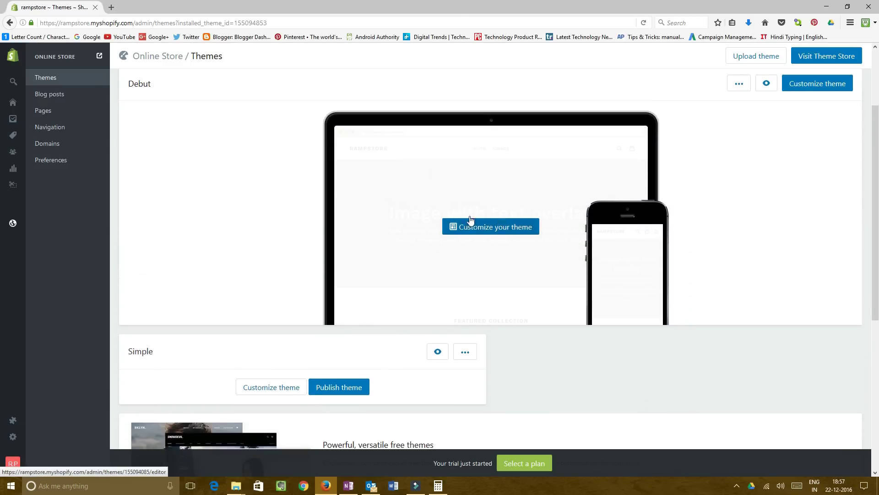
scroll(506, 275, down, 2)
scroll(788, 147, up, 4)
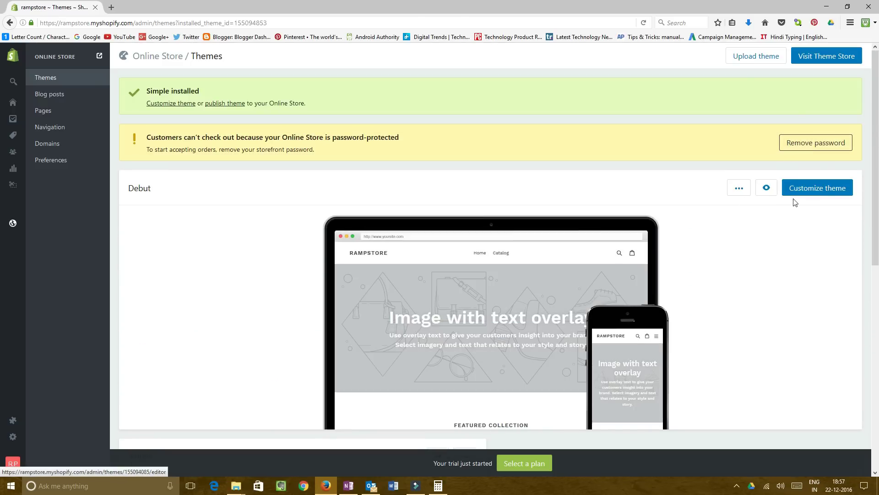
scroll(353, 287, down, 6)
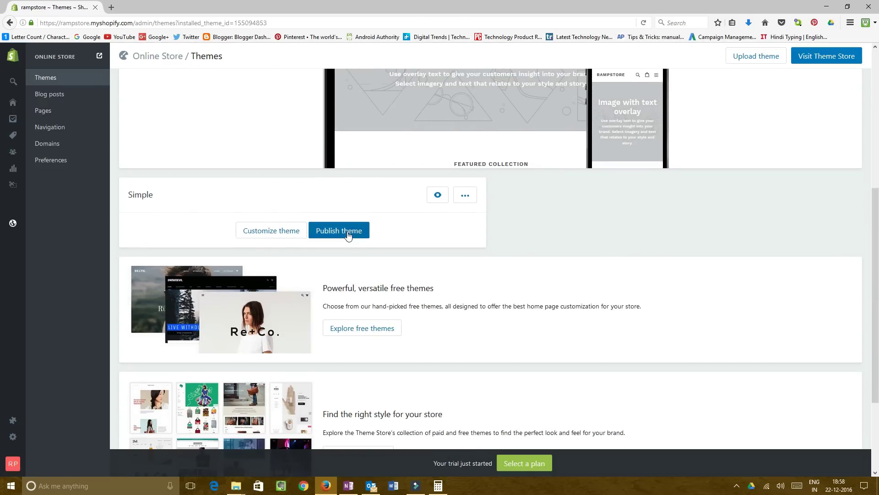
click(350, 232)
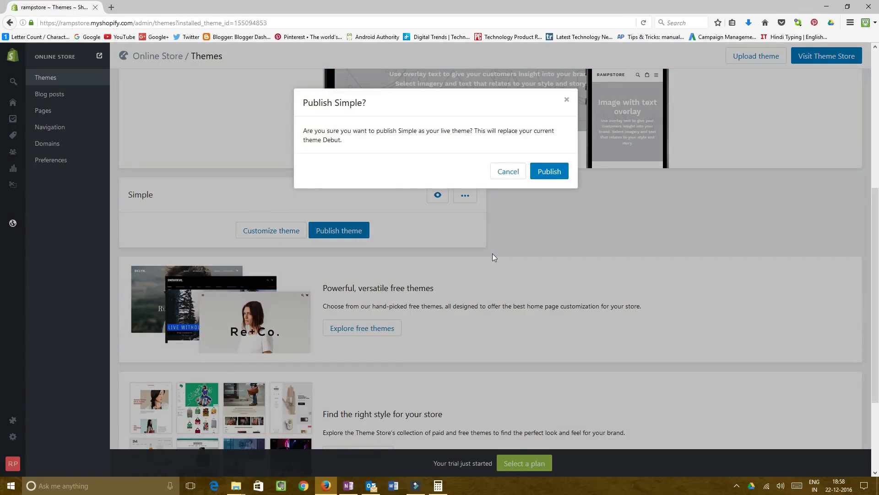
click(537, 171)
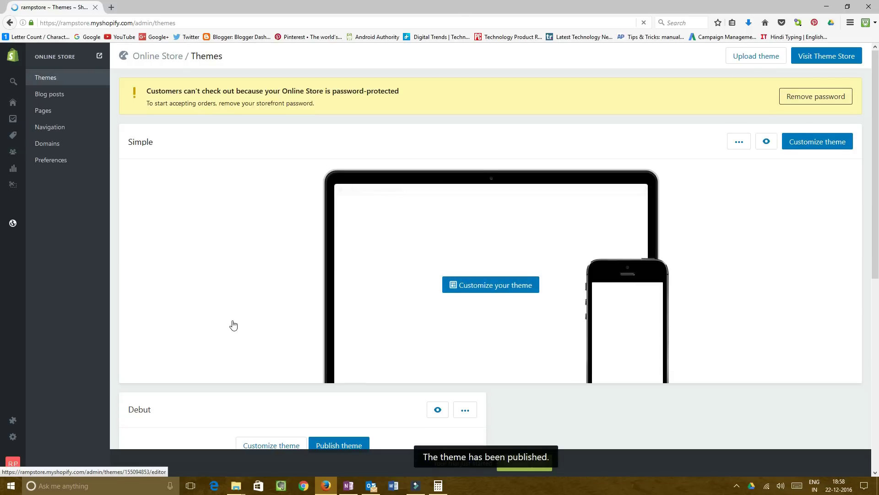
scroll(385, 248, down, 3)
scroll(280, 249, up, 2)
scroll(283, 250, down, 5)
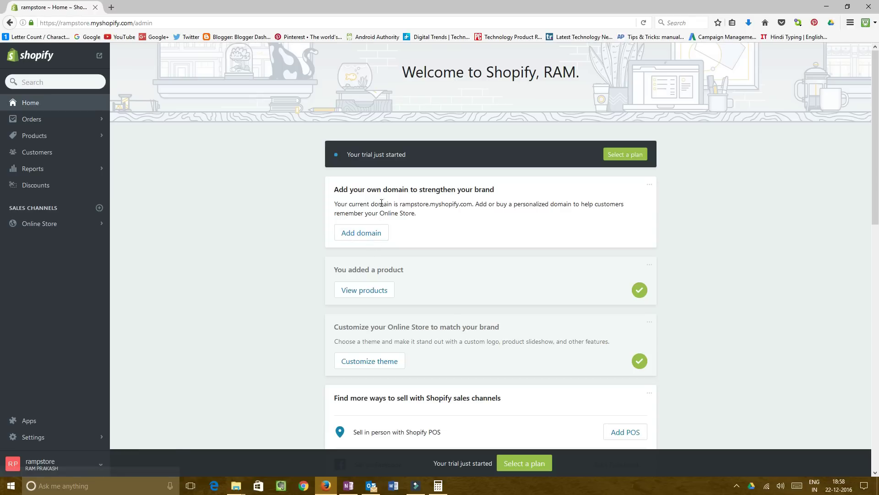
- Copy rampstore.myshopify.com and submit it as an existing domain to connect
drag(400, 204, 473, 203)
key(ctrl+c)
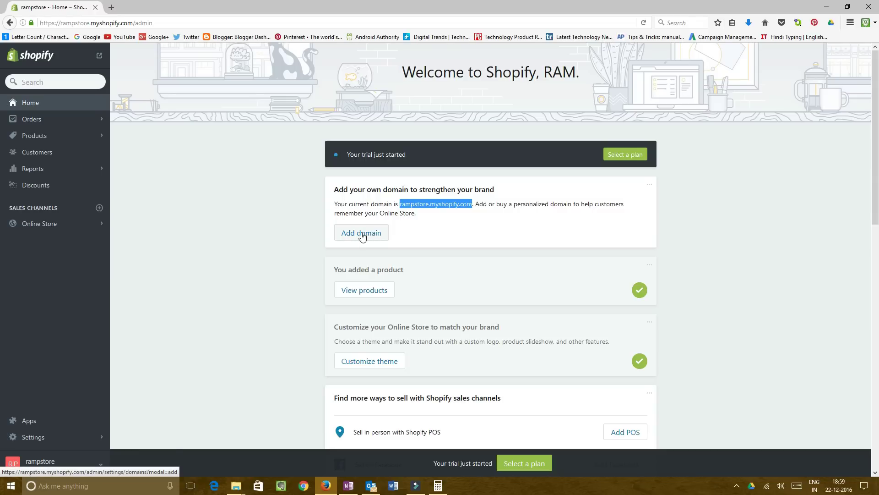
click(362, 234)
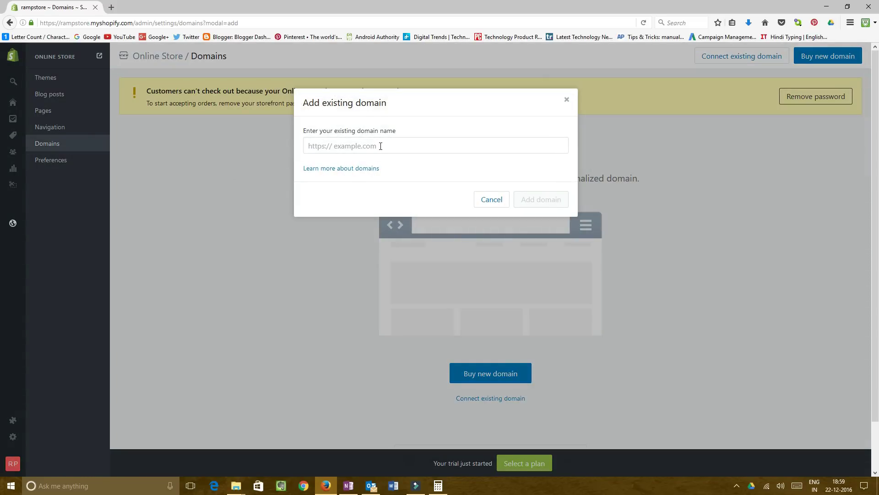
click(381, 146)
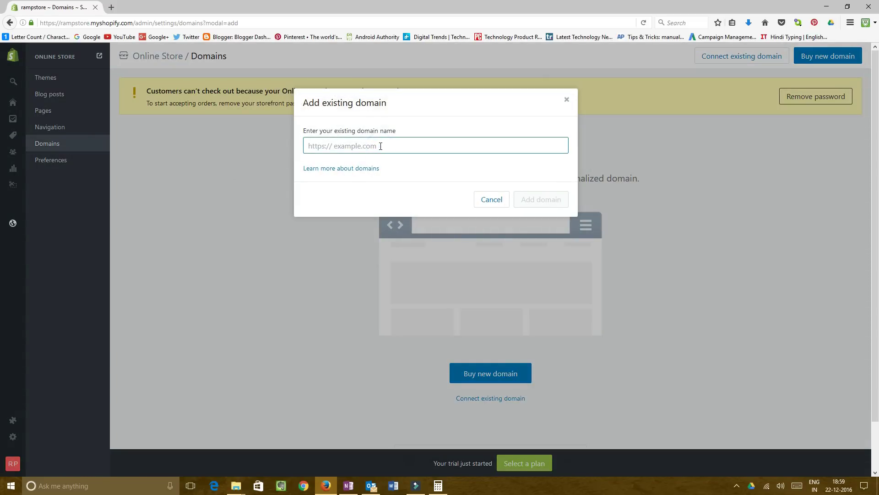
key(ctrl+v)
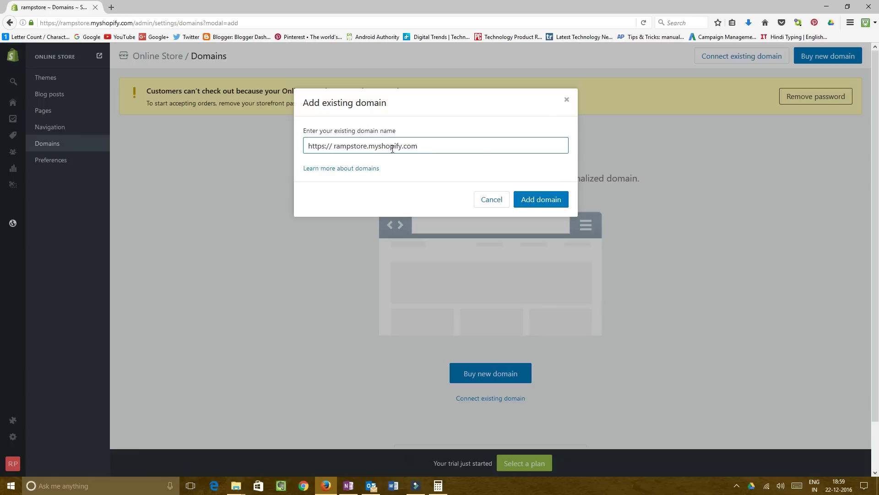
click(534, 200)
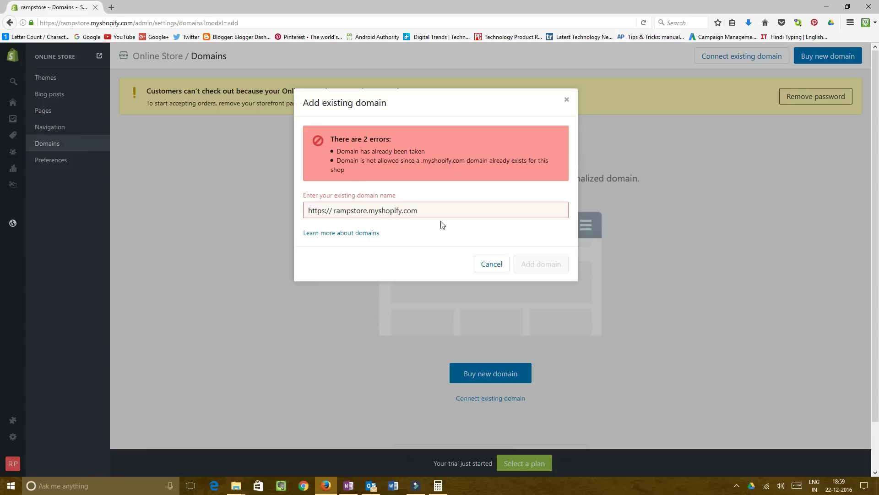
- Close the rejected add-domain dialog and go back to the admin home
double_click(431, 210)
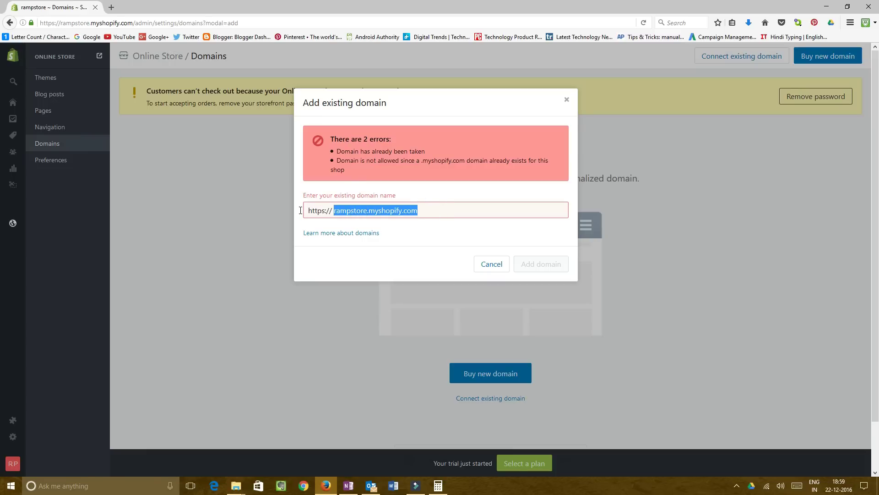
drag(444, 210, 255, 206)
key(ctrl+c)
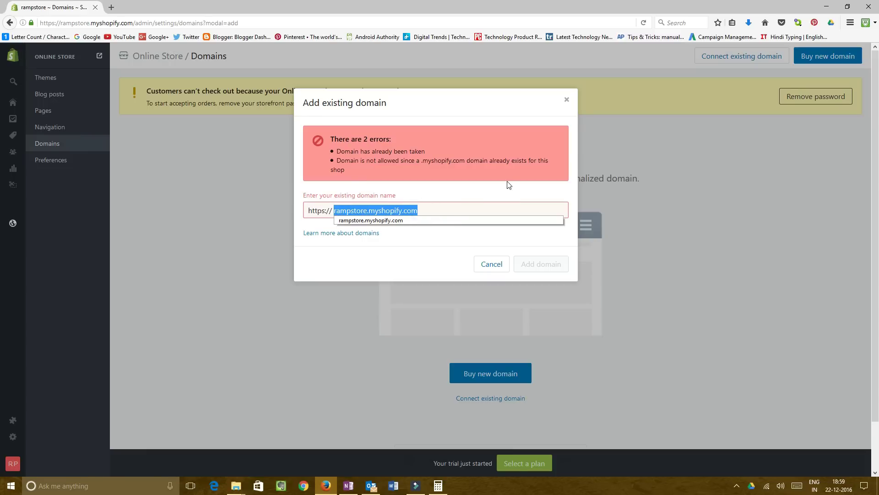
click(566, 100)
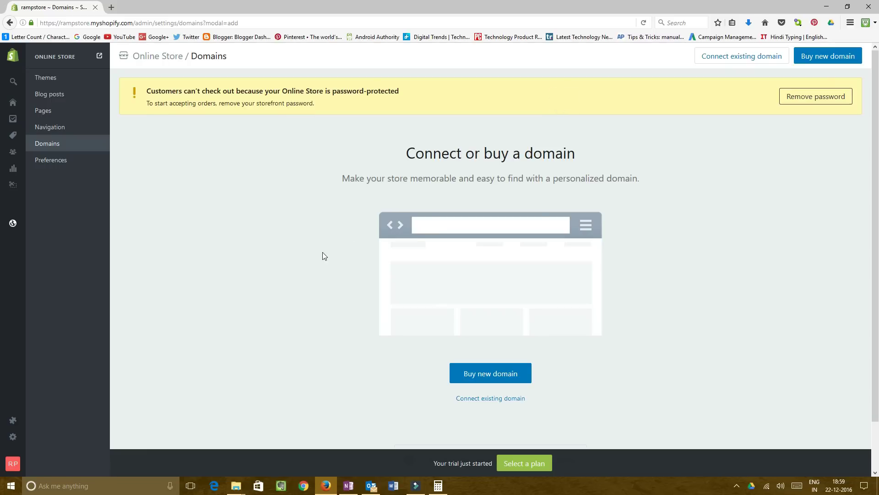
scroll(320, 254, down, 2)
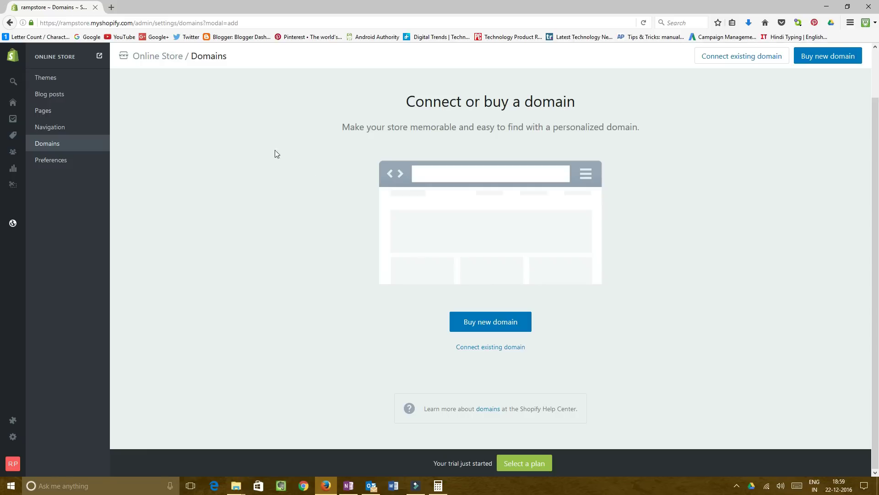
scroll(190, 156, up, 2)
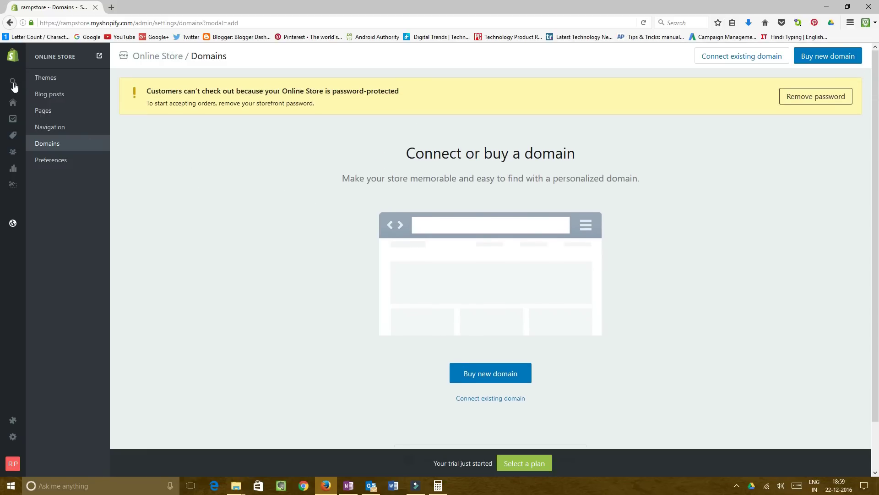
click(13, 104)
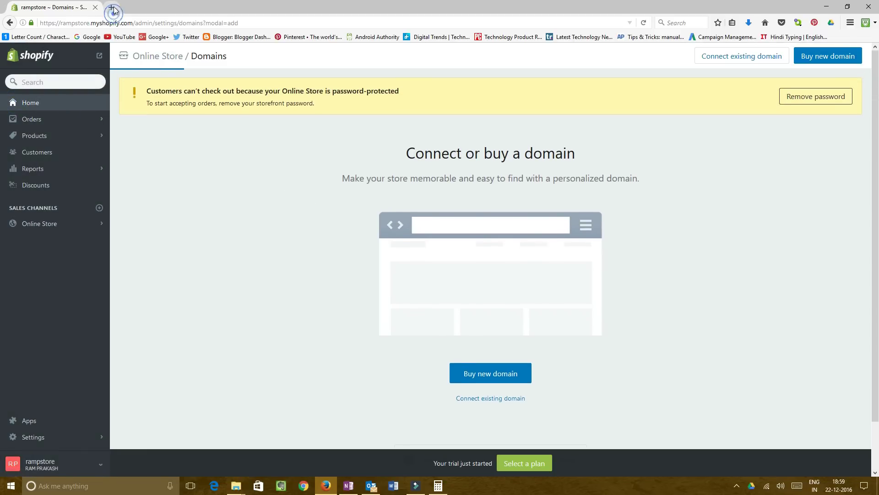
- Load rampstore.myshopify.com in a new Firefox tab
click(112, 7)
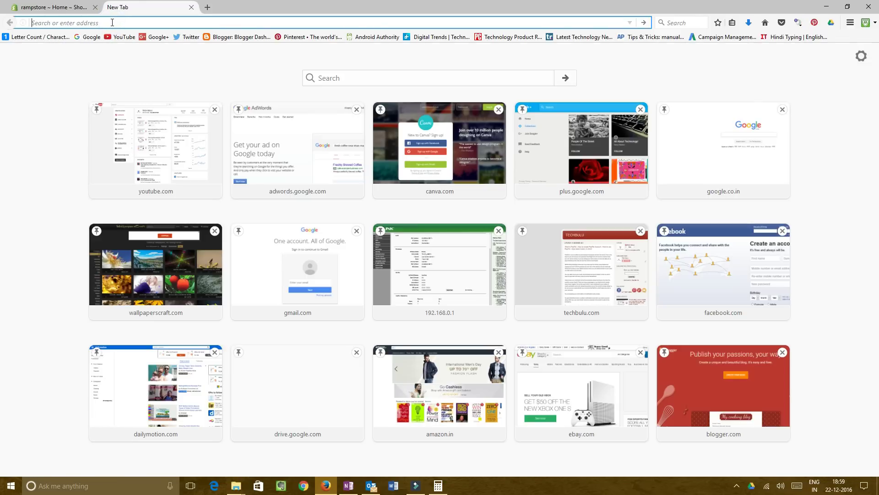
key(ctrl+v)
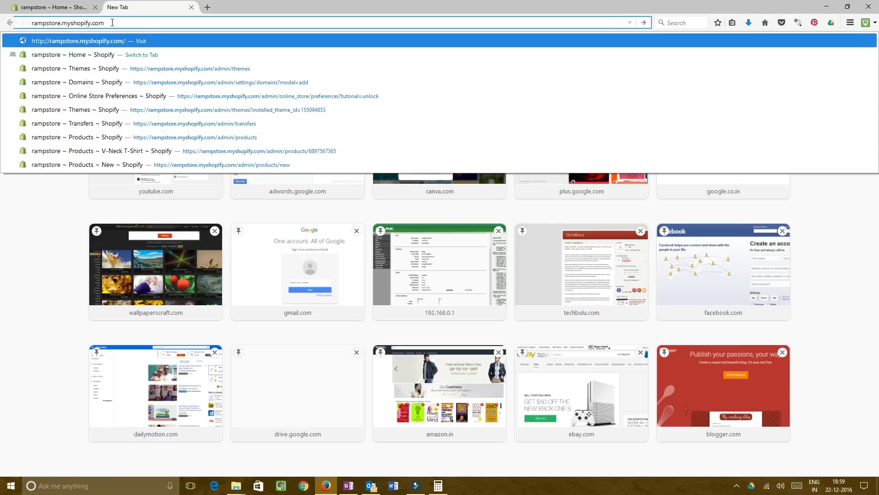
key(Return)
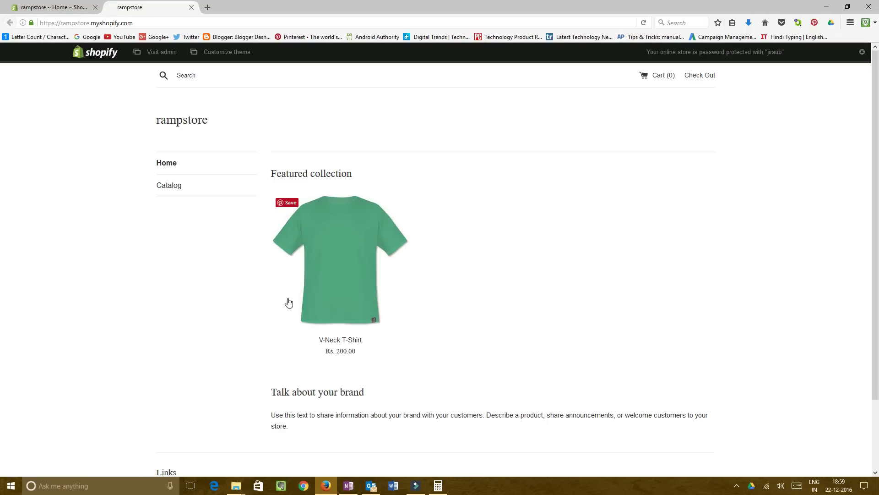
- Add a blue, Small V-Neck T-Shirt from the catalog to the cart
scroll(453, 278, down, 3)
scroll(454, 278, up, 3)
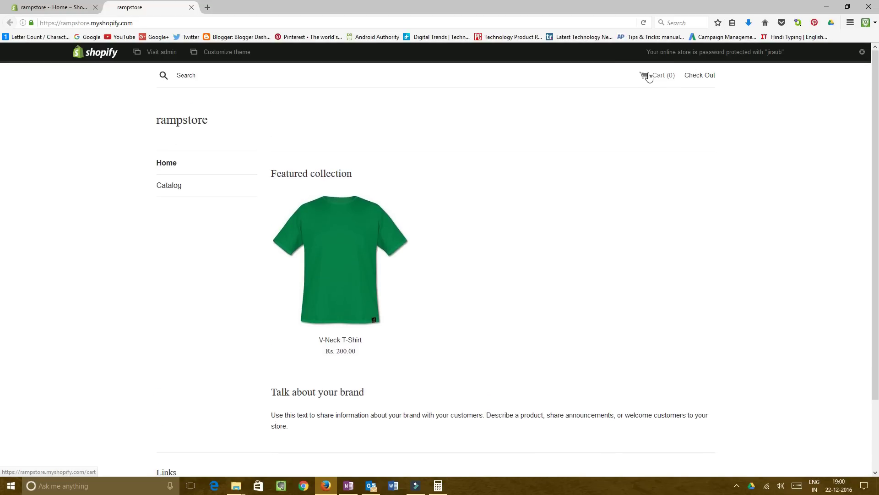
click(169, 186)
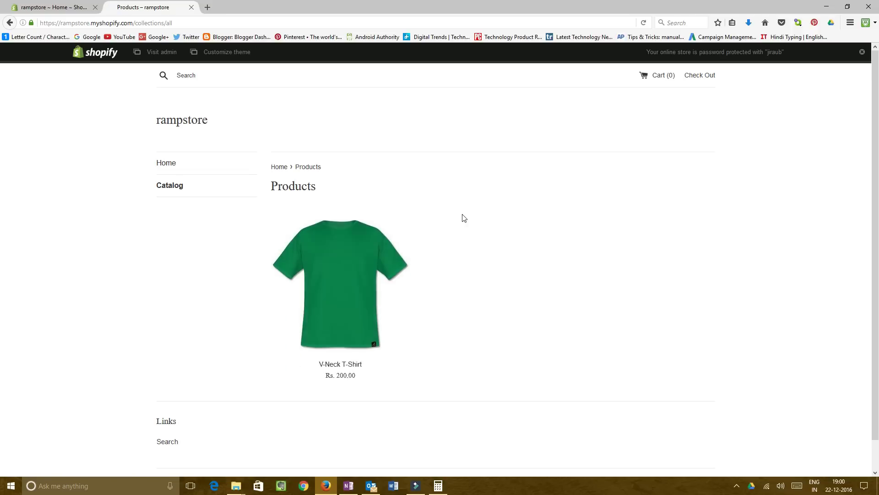
scroll(502, 290, down, 1)
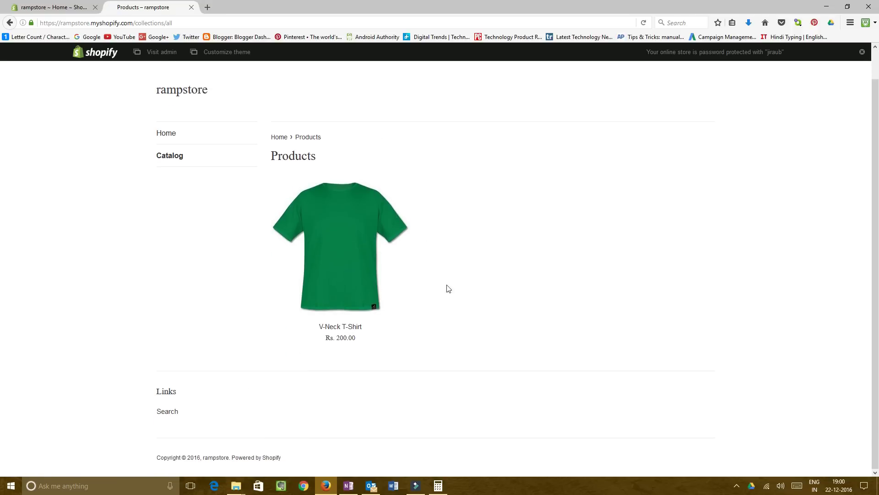
click(319, 206)
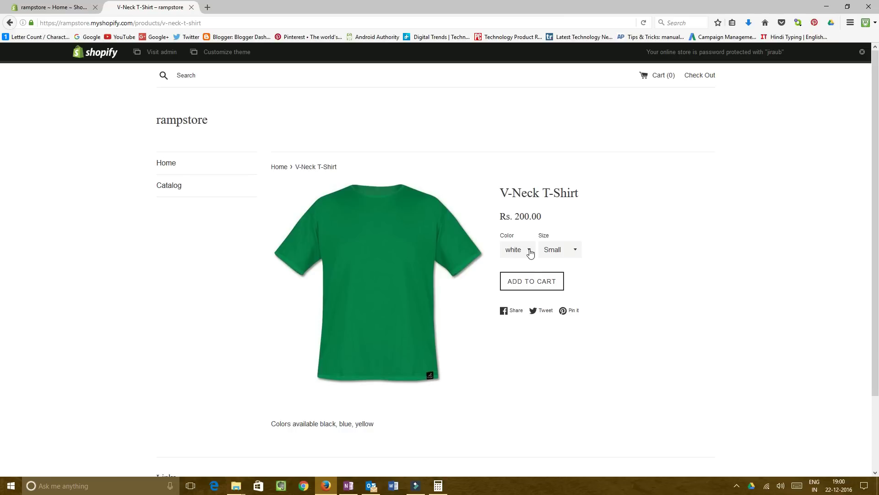
click(529, 252)
click(511, 271)
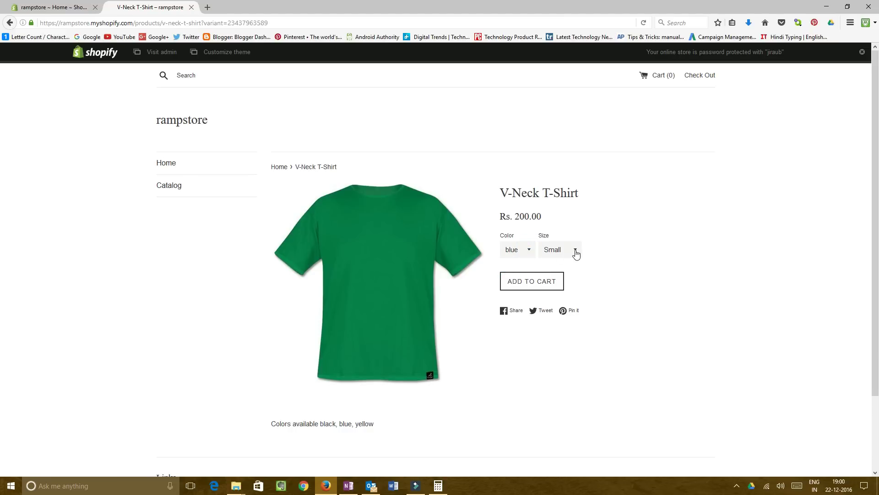
click(576, 253)
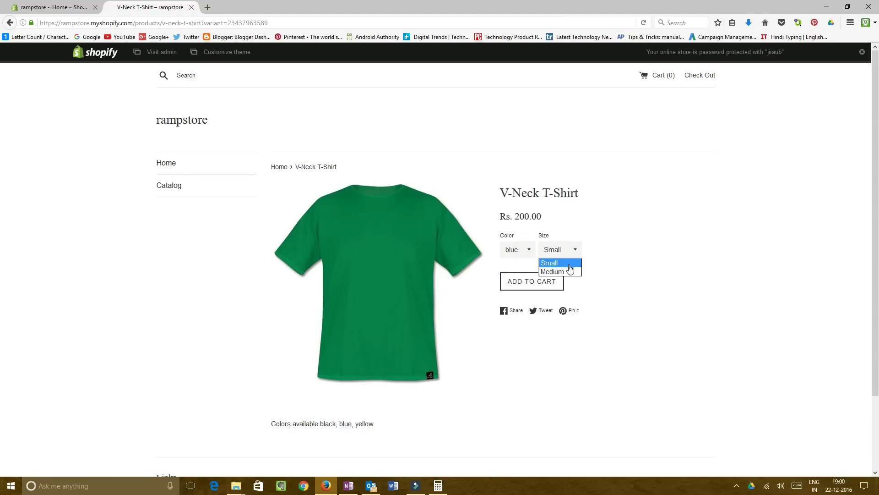
click(569, 263)
click(533, 282)
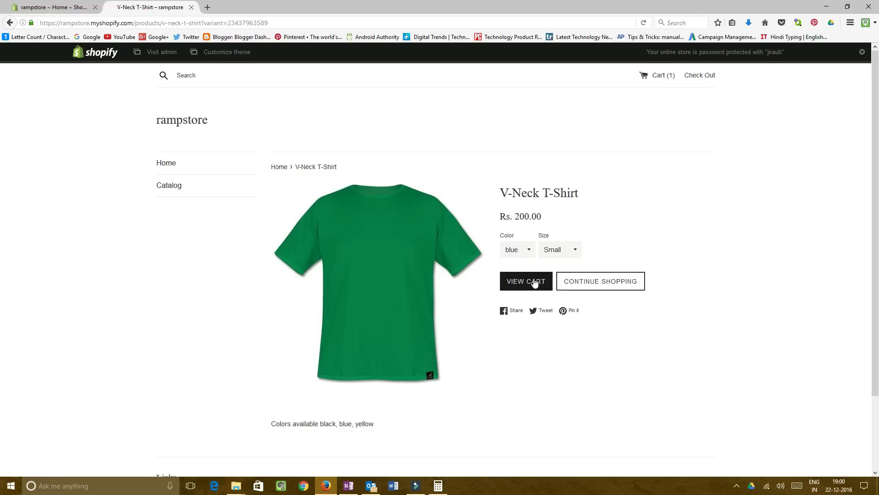
- Open the cart and proceed to checkout
click(525, 283)
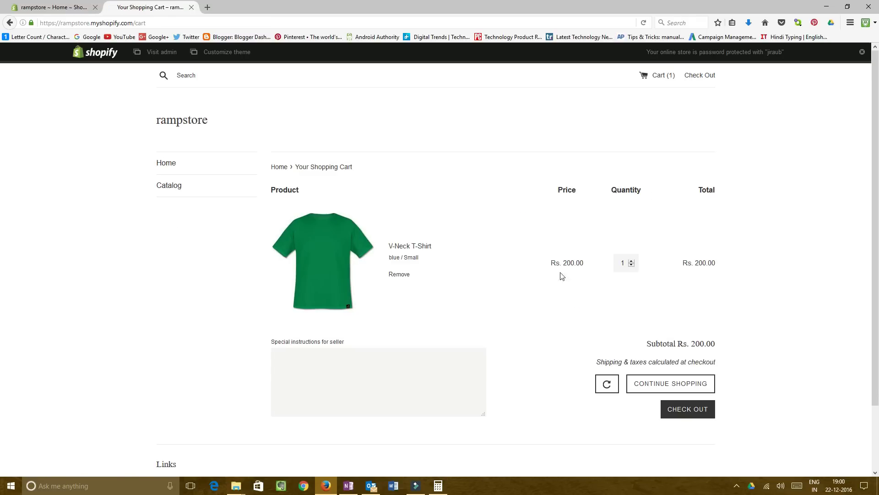
click(641, 390)
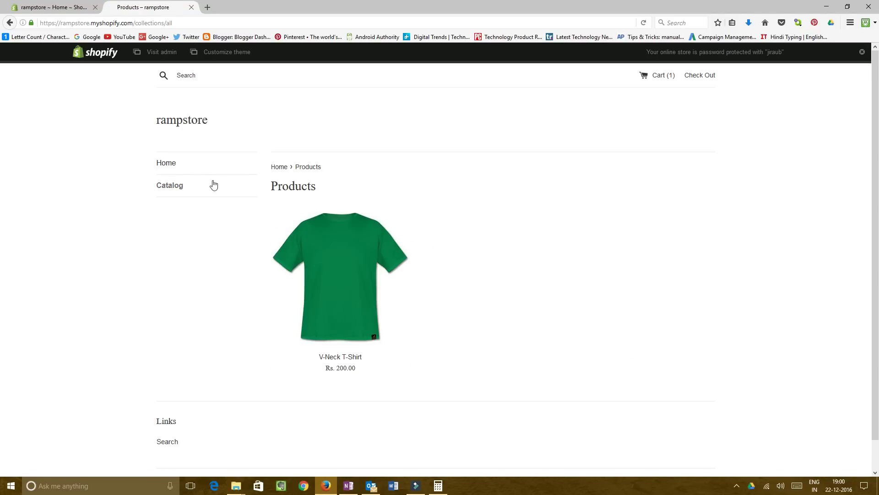
click(664, 75)
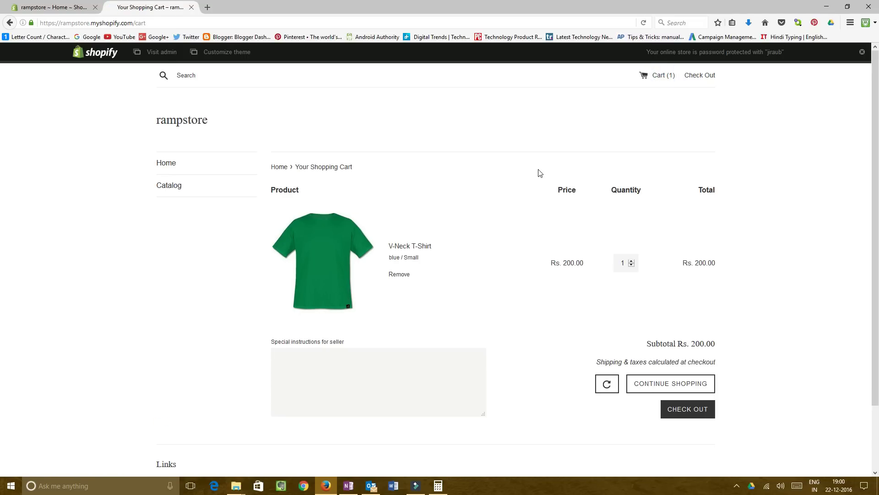
click(686, 415)
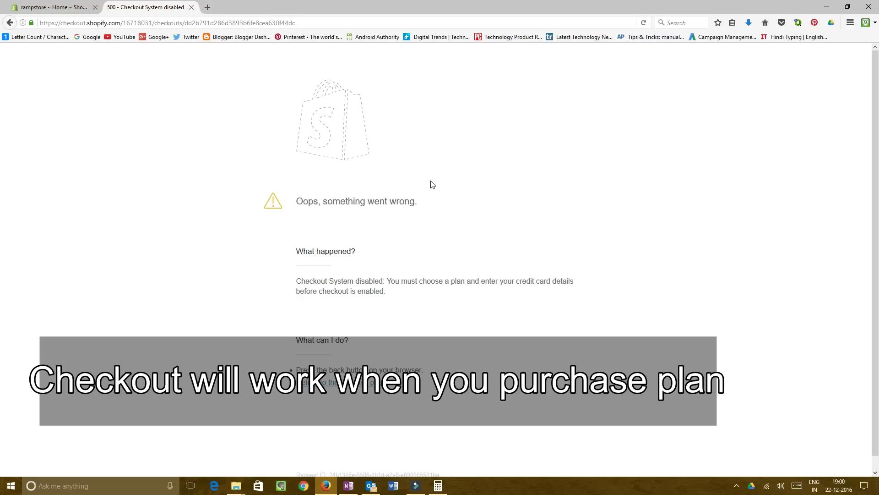
- Close the '500 - Checkout System disabled' tab with Ctrl+W
key(ctrl+w)
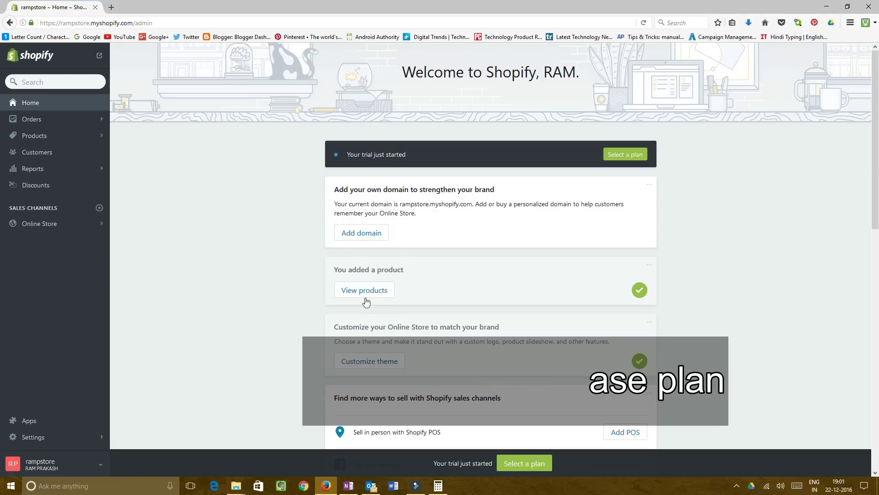
- Select the rampstore.myshopify.com/admin address shown in the Bookmark card
scroll(369, 292, down, 2)
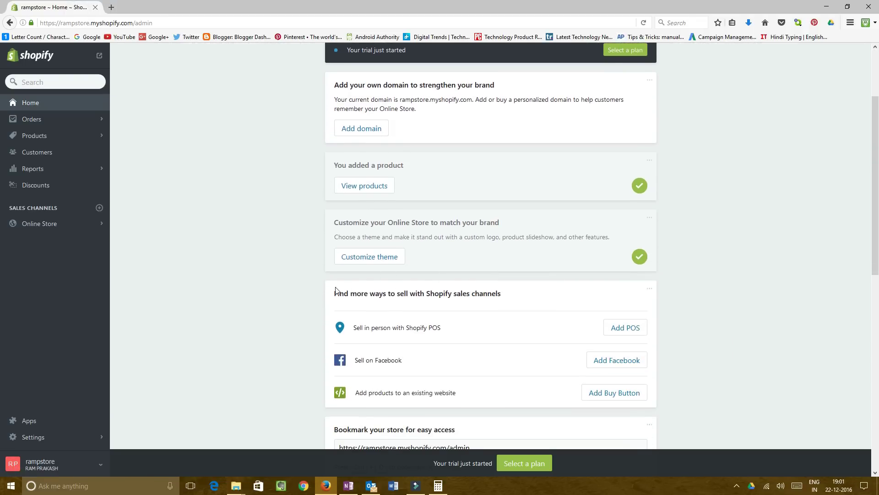
scroll(249, 334, down, 2)
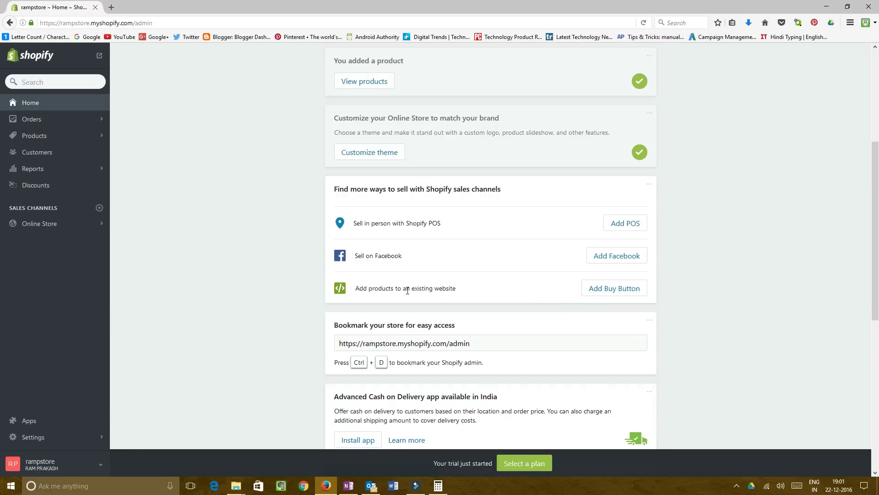
scroll(445, 296, down, 3)
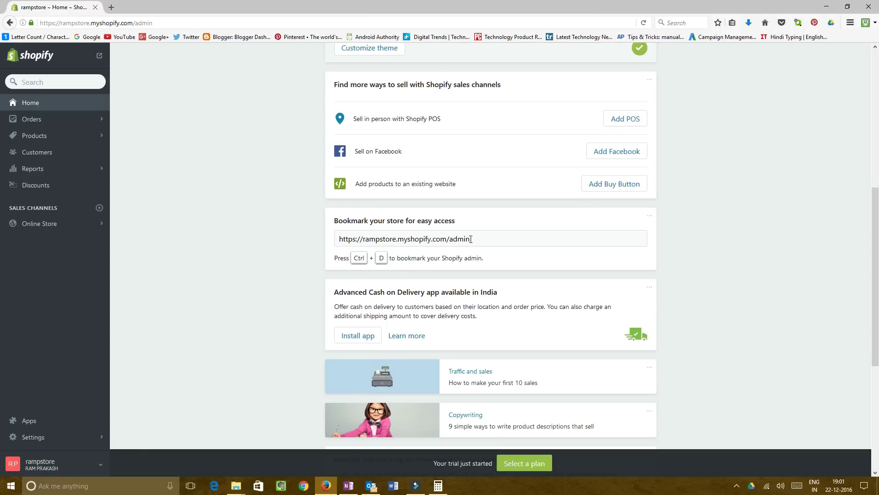
drag(471, 239, 329, 240)
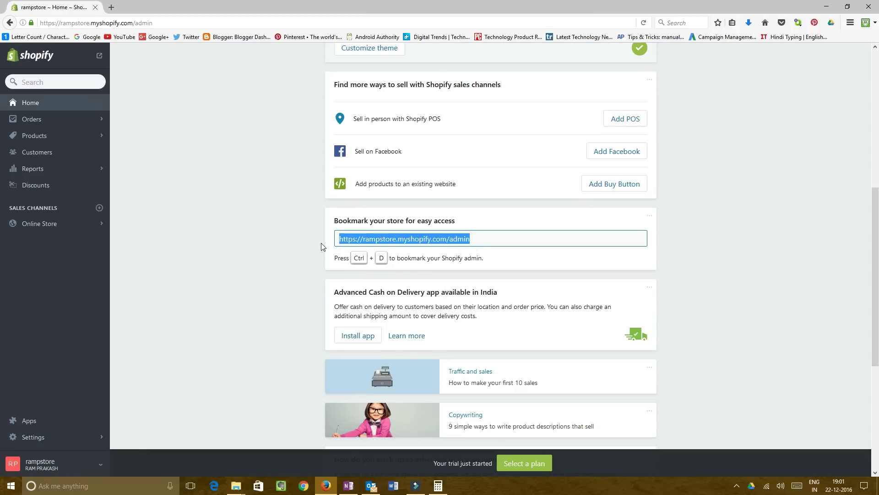
click(427, 239)
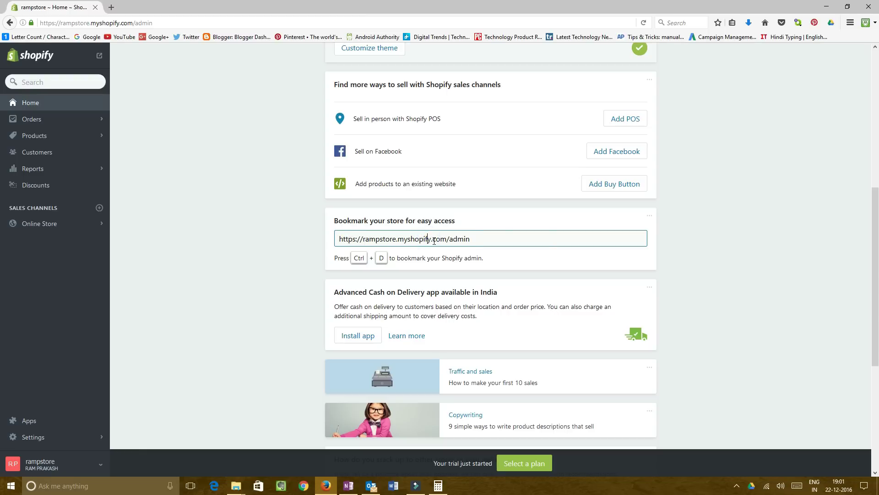
drag(343, 239, 288, 236)
key(ctrl+c)
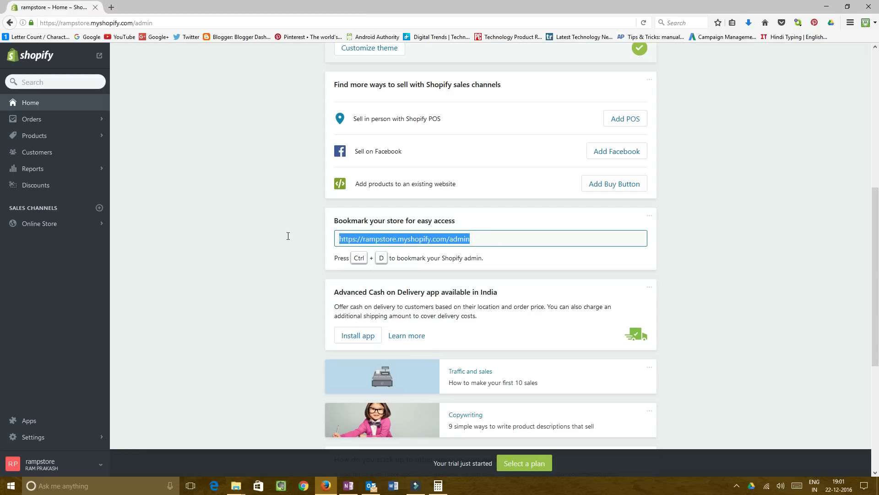
- Load the copied admin address in a new tab and close the old admin tab
click(111, 8)
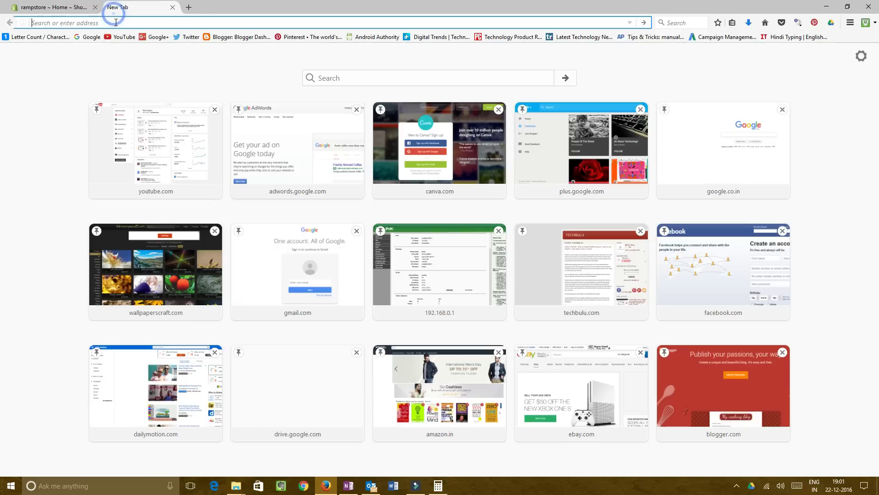
key(ctrl+v)
key(Return)
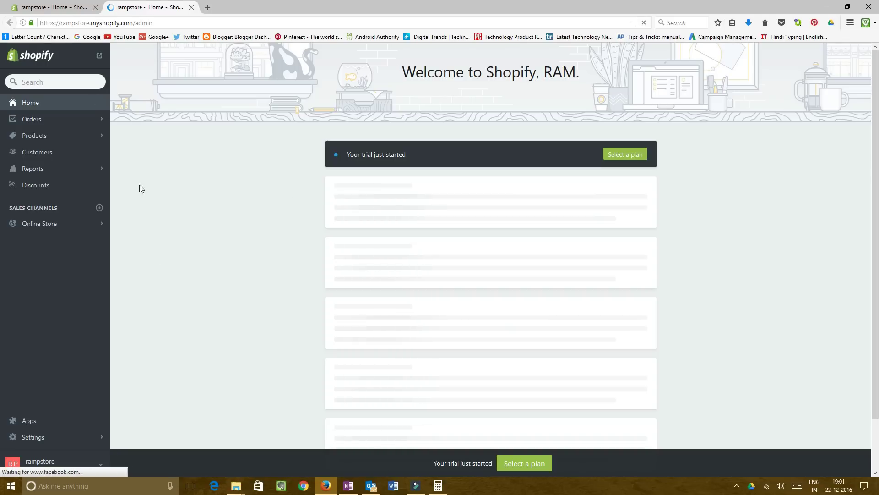
click(94, 8)
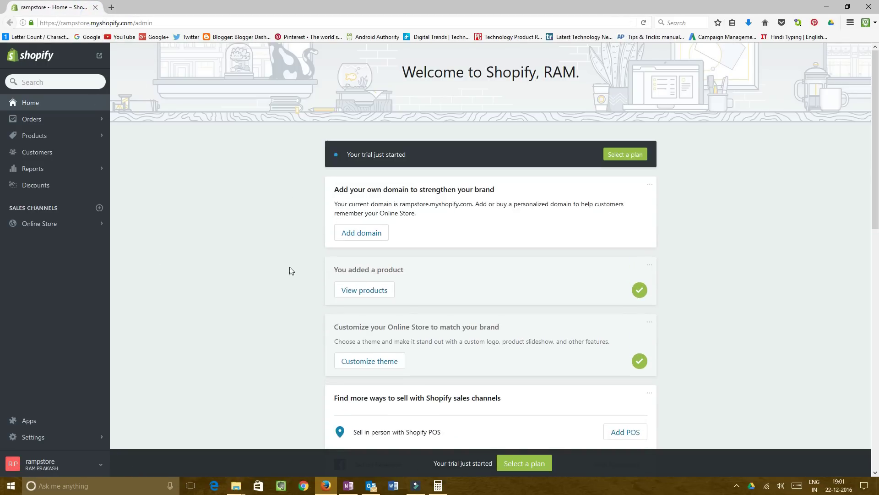
- Install the Advanced Cash on Delivery app and approve its authorization
scroll(252, 352, down, 7)
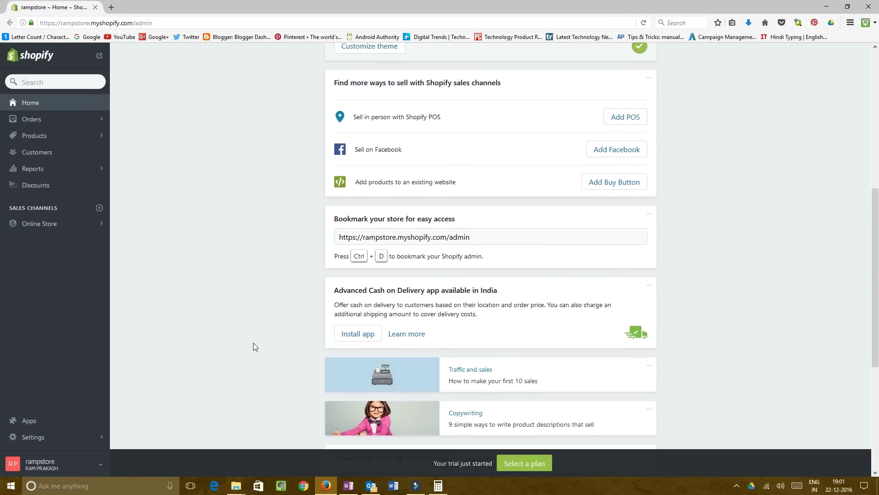
scroll(254, 346, down, 2)
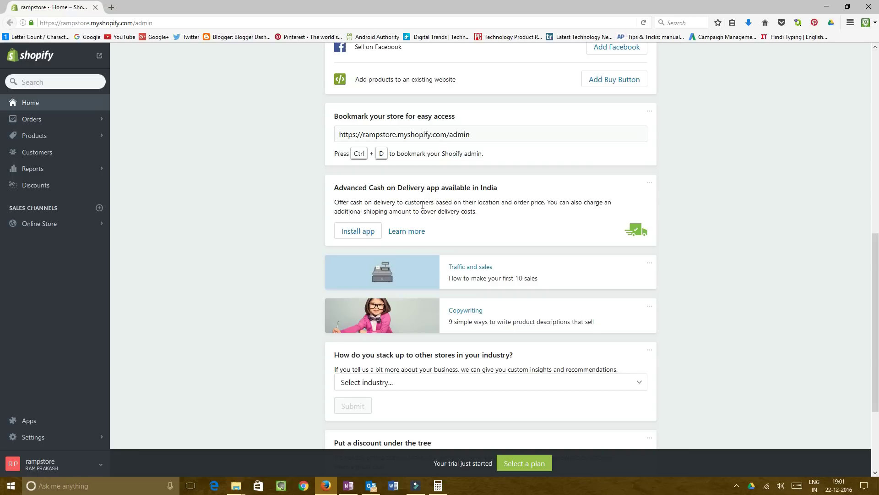
click(359, 233)
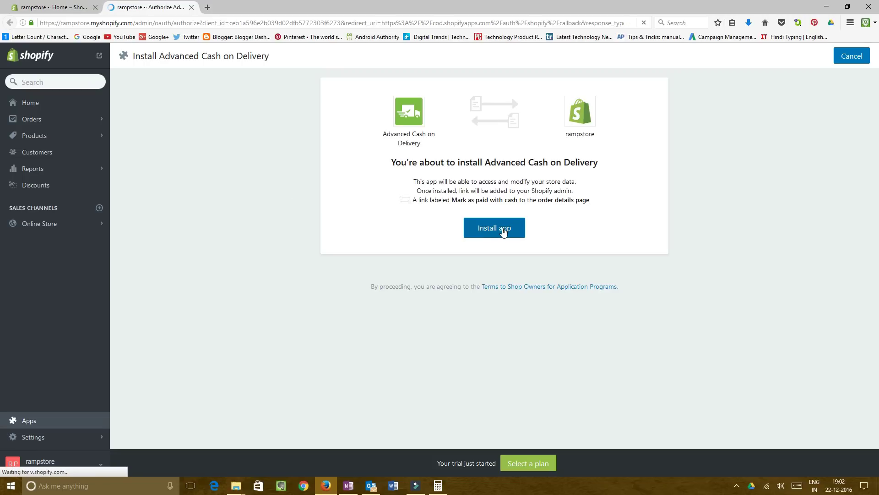
click(504, 232)
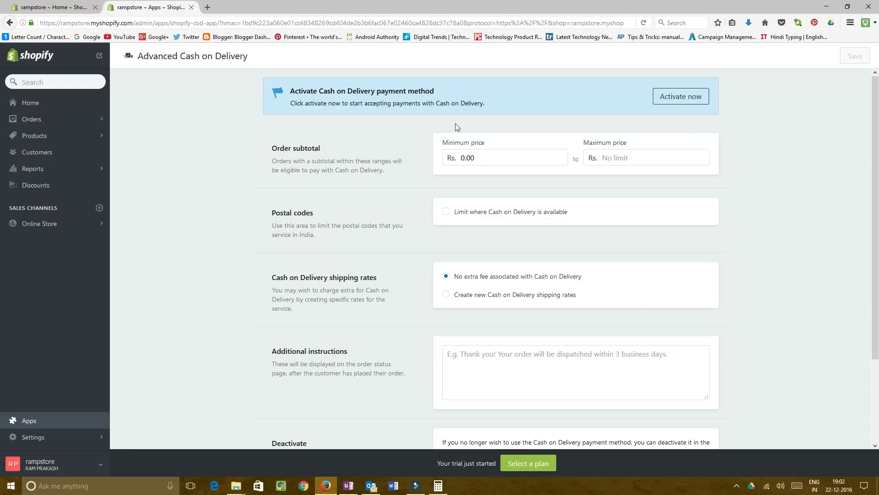
- Set the Cash on Delivery minimum price to 200 and maximum price to 10000
click(482, 158)
click(479, 158)
drag(453, 159, 420, 156)
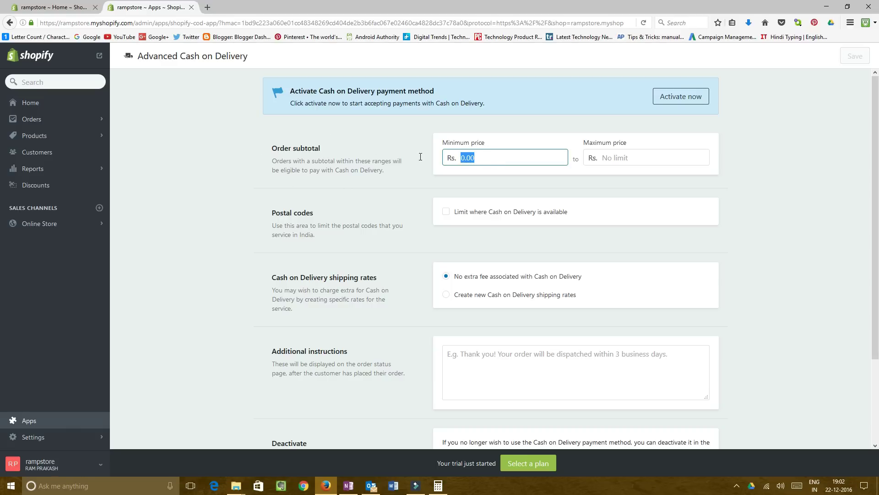
click(627, 157)
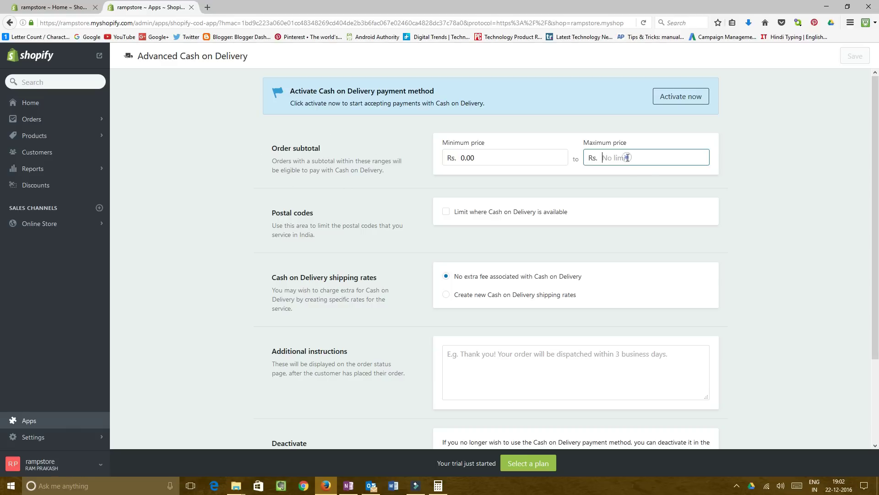
click(482, 158)
text(200)
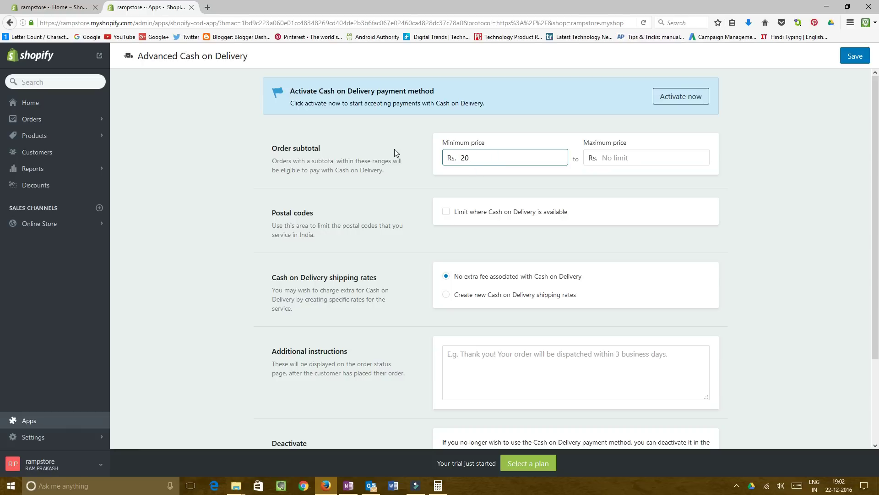
click(616, 157)
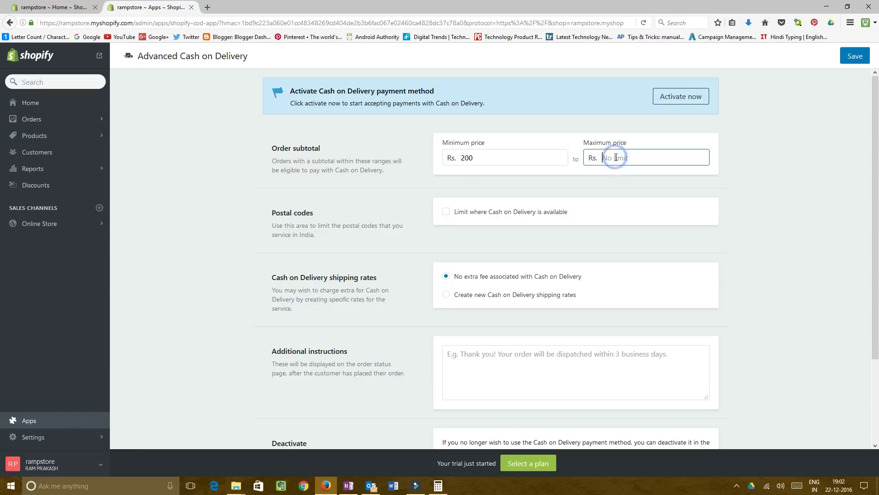
text(10000)
click(196, 220)
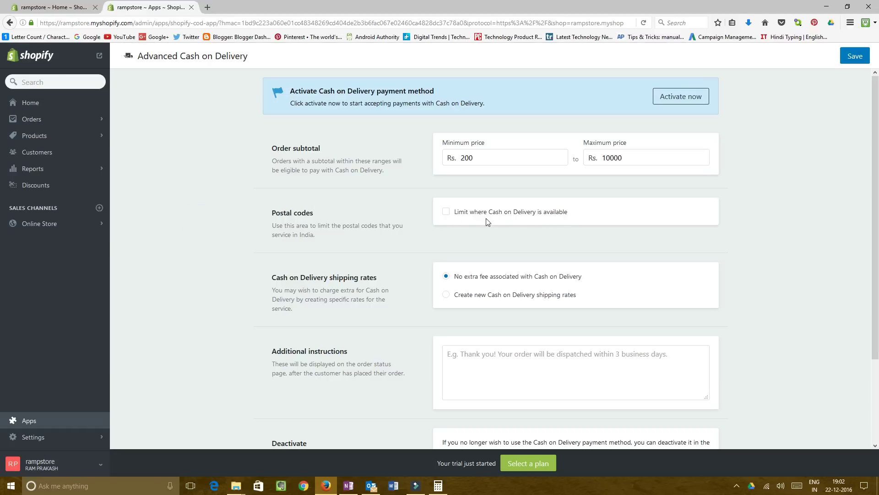
- Turn on 'Limit where Cash on Delivery is available' and begin activating the payment method
click(447, 214)
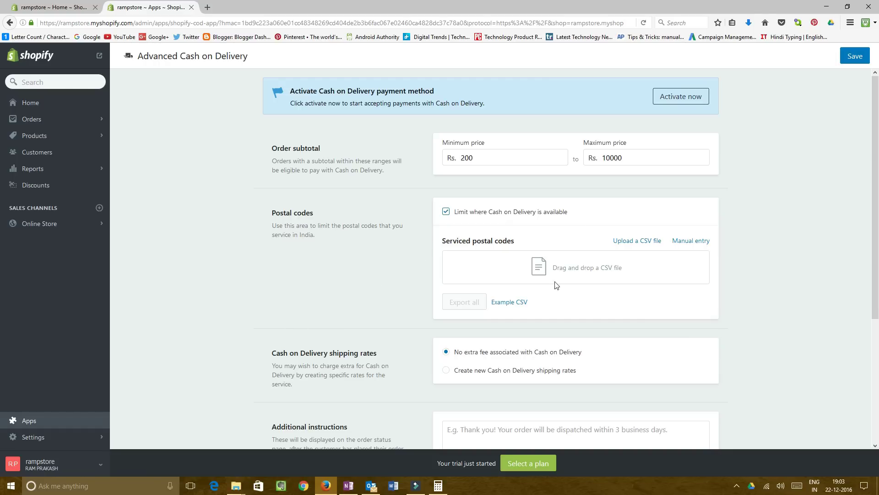
scroll(240, 318, down, 3)
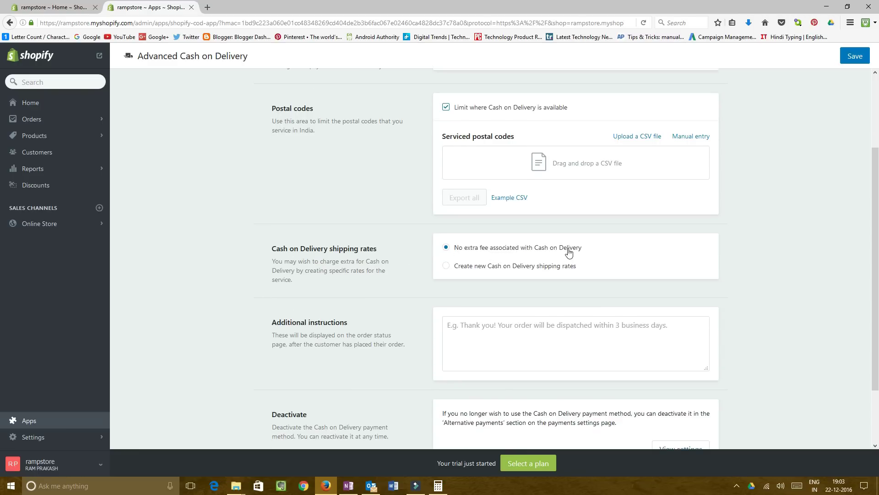
scroll(349, 306, down, 2)
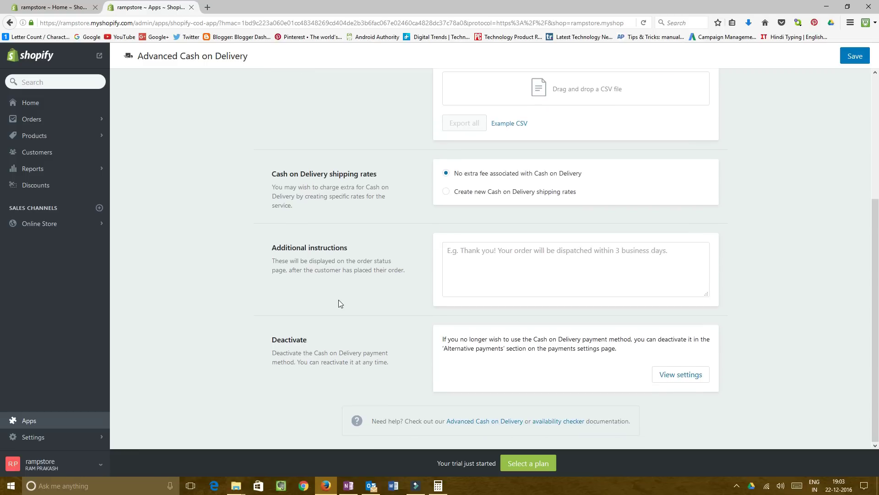
scroll(333, 312, up, 5)
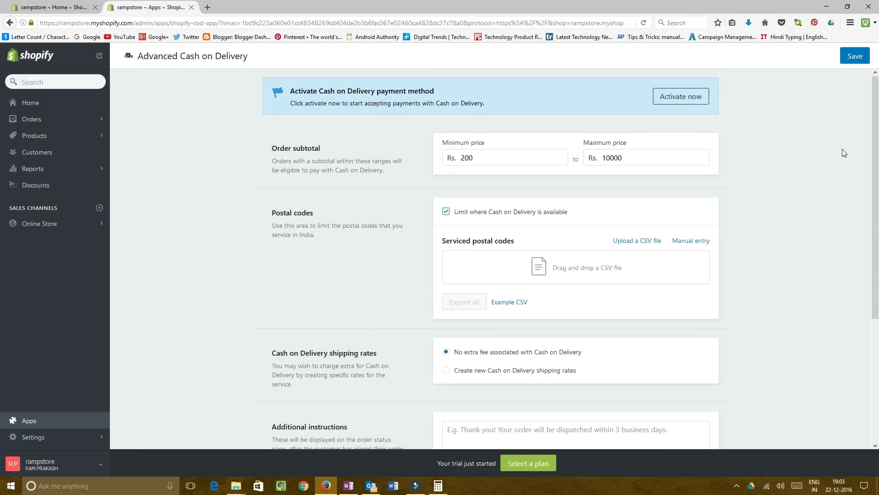
click(682, 97)
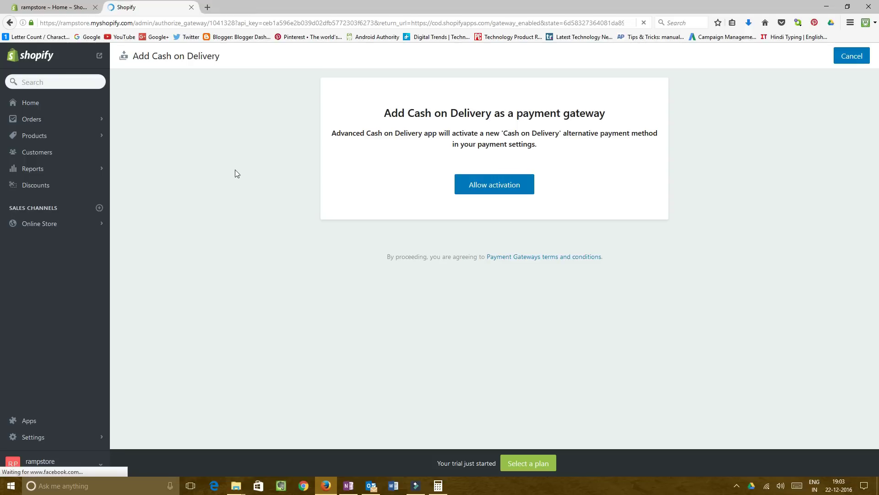
- Approve the Cash on Delivery activation and return to the Home dashboard
click(481, 185)
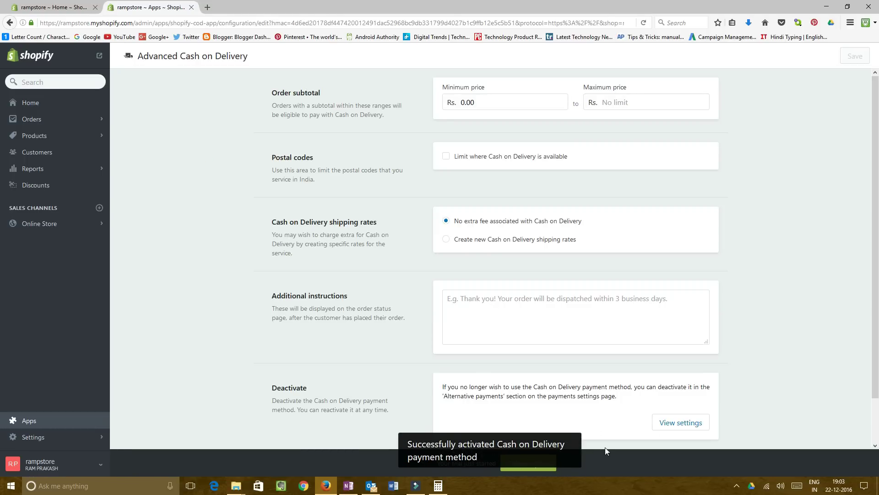
click(30, 103)
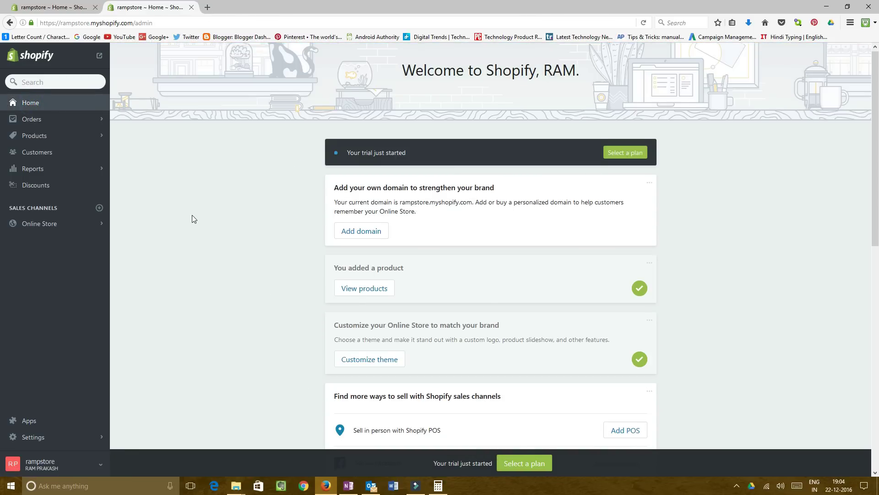
- Scroll down the Home page to the 'Put a discount under the tree' card
scroll(192, 215, down, 10)
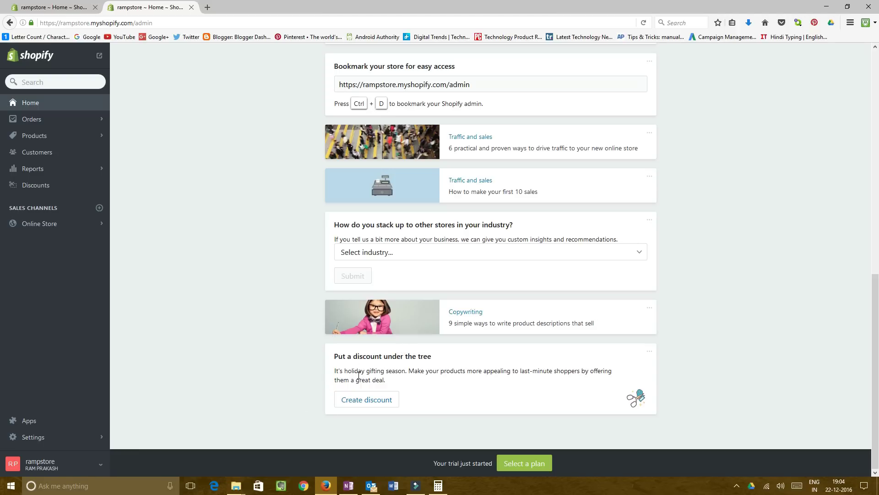
- Start the holiday discount and replace the HOLIDAY15 code with a randomly generated code
click(376, 402)
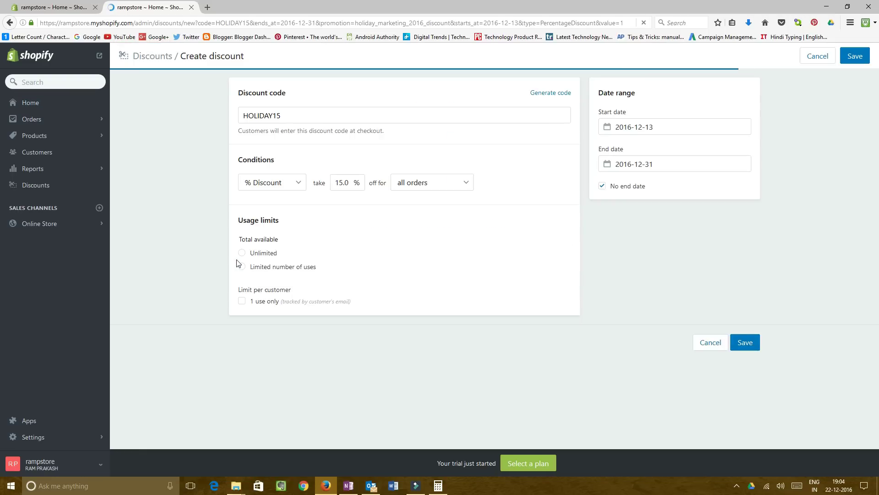
drag(280, 115, 231, 113)
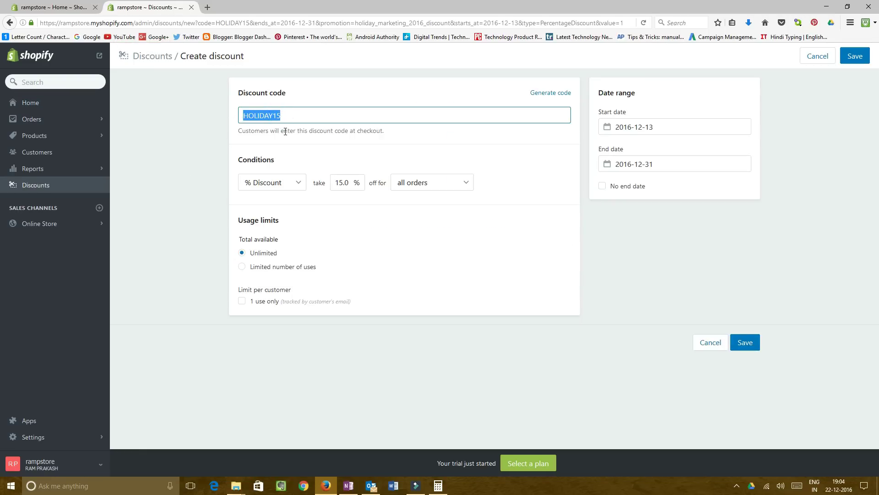
click(292, 115)
drag(290, 115, 224, 111)
click(550, 94)
double_click(305, 112)
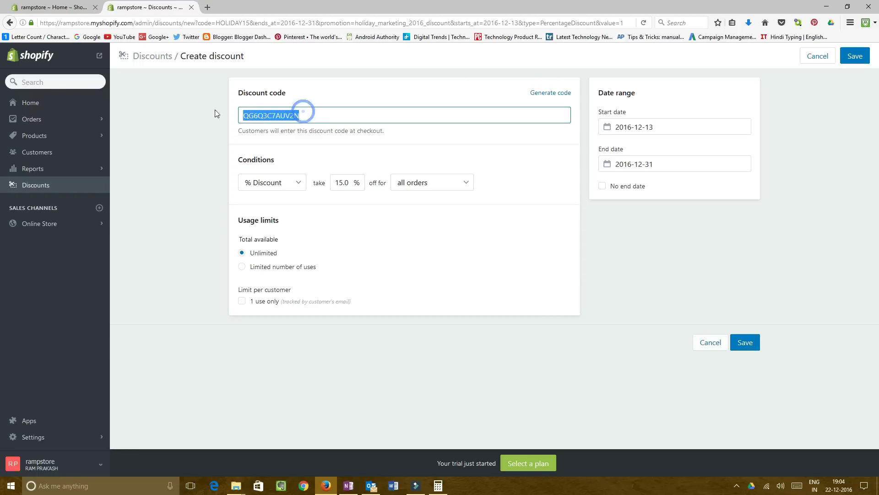
click(549, 94)
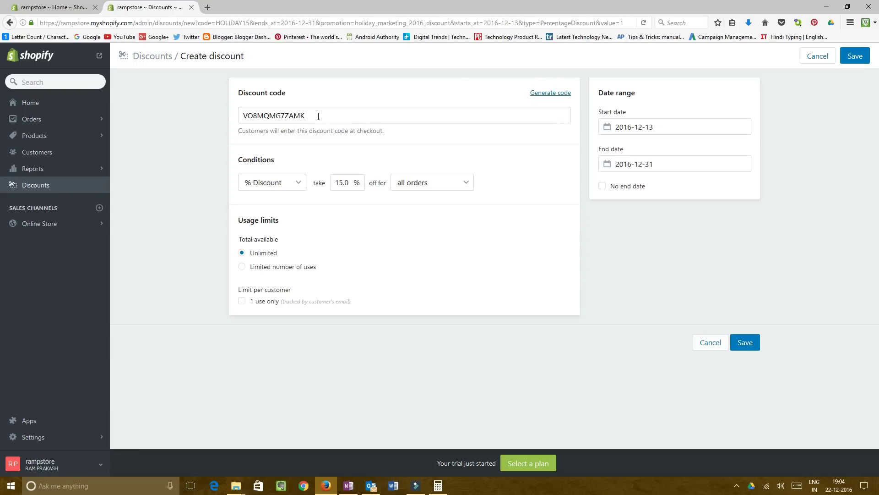
drag(318, 116, 216, 114)
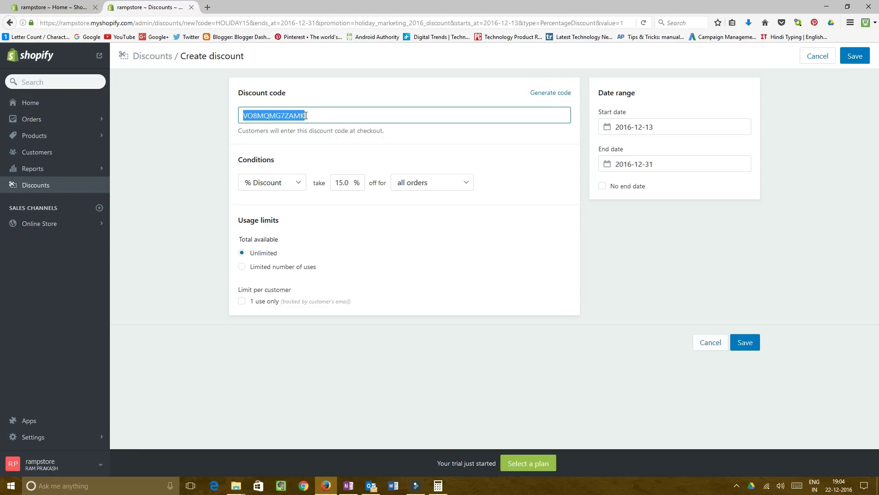
- Keep the discount as 15% off all orders
click(298, 183)
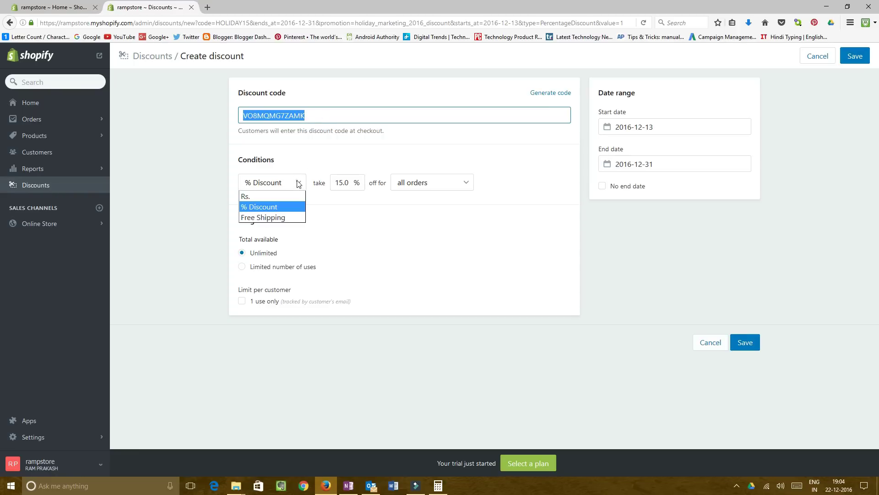
click(263, 206)
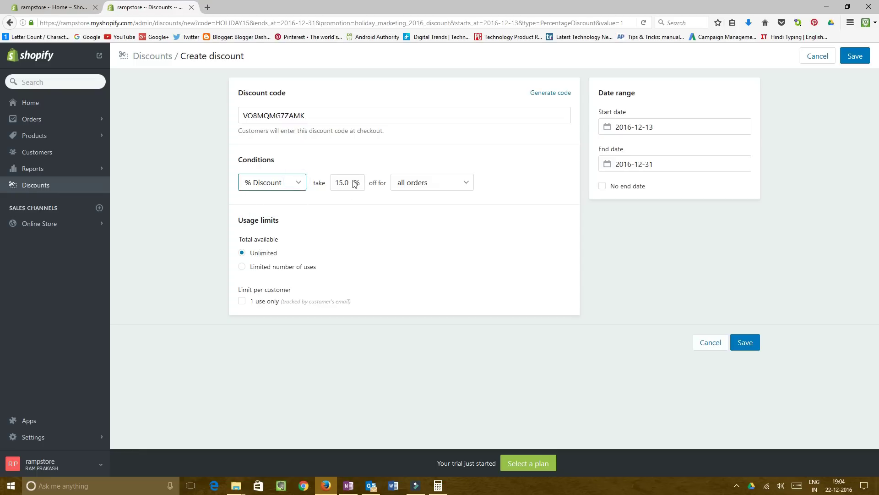
click(353, 183)
click(438, 183)
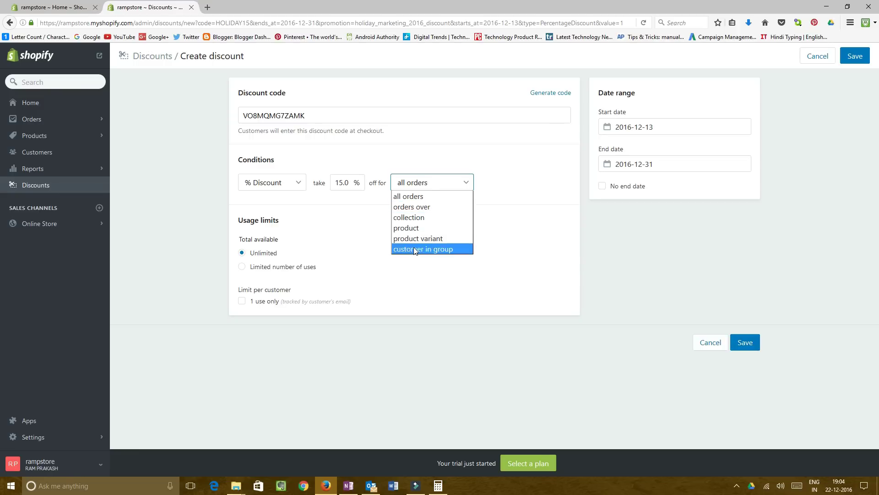
click(357, 227)
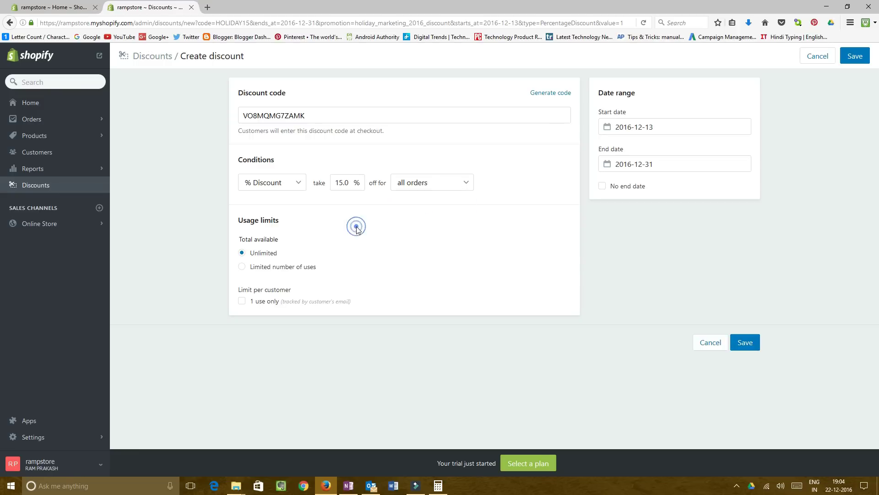
- Limit the discount to 1 total use, without a one-use-per-customer restriction
click(242, 268)
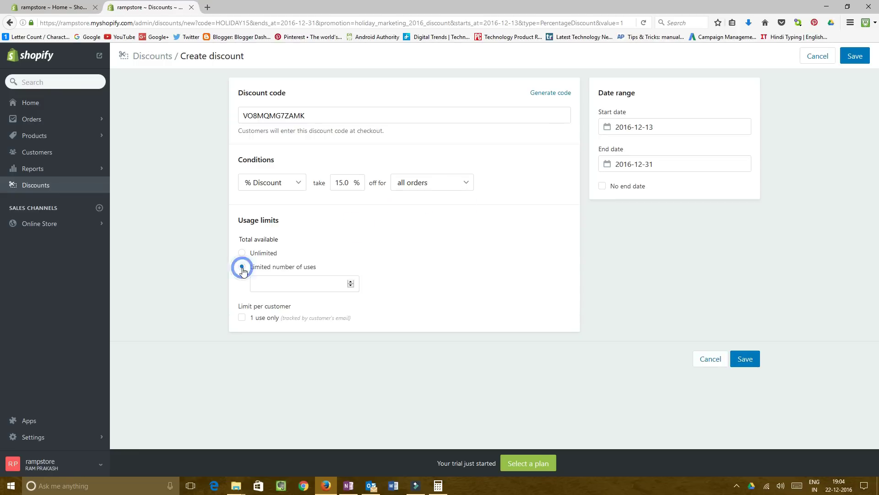
click(336, 284)
click(456, 242)
click(242, 316)
click(240, 319)
- Leave the discount unsaved and return to the Home dashboard
click(30, 102)
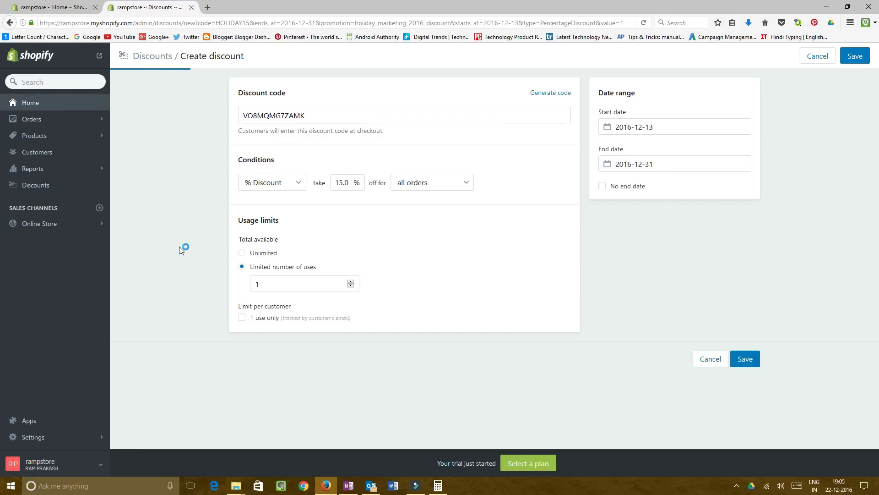
scroll(180, 246, down, 10)
scroll(180, 246, up, 1)
scroll(180, 248, up, 10)
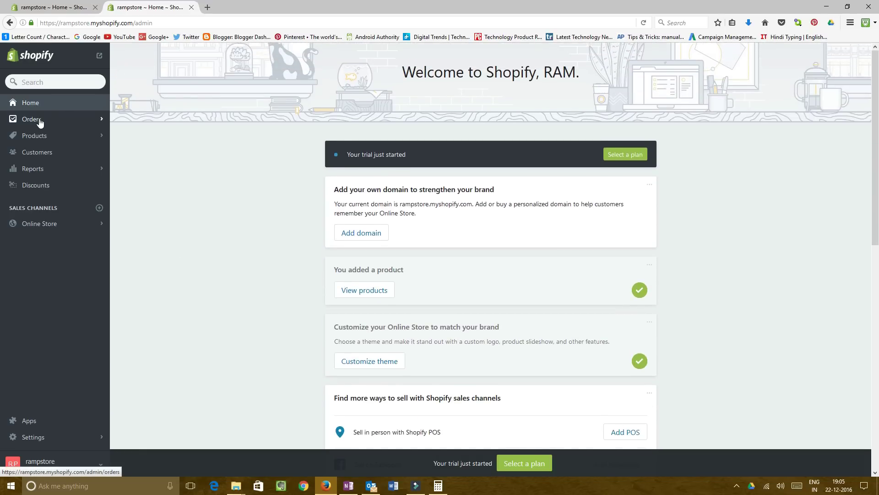
- Open the Orders list from the sidebar's Orders section
click(64, 119)
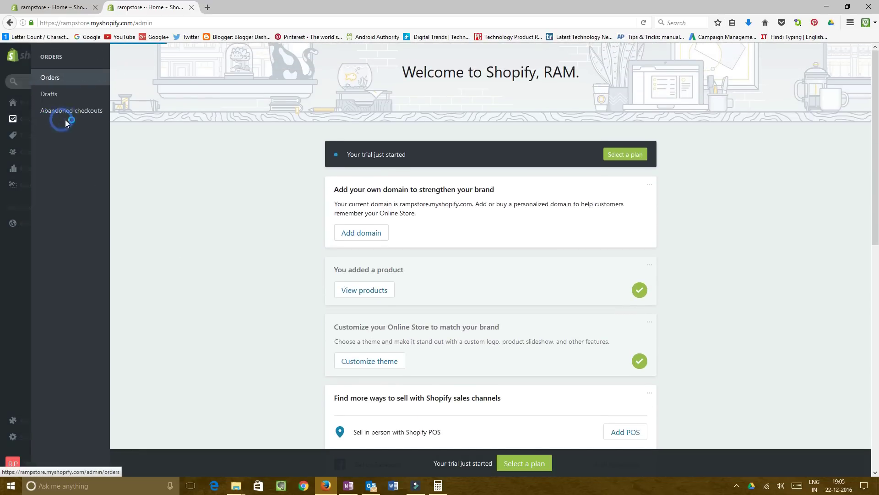
click(58, 81)
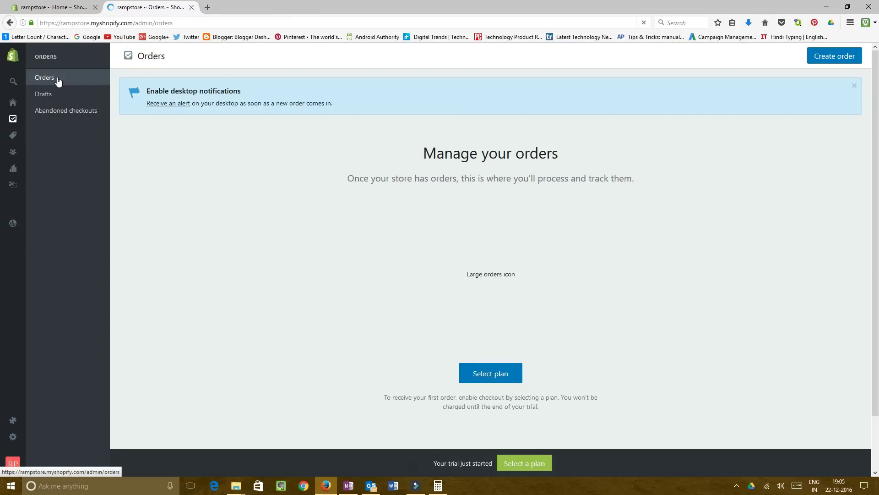
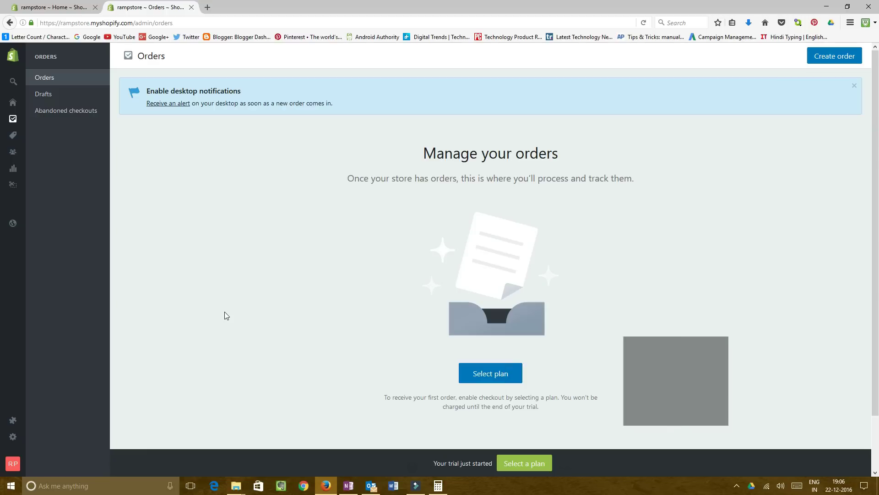
- Review the paid plan options on the plan selection page
click(493, 373)
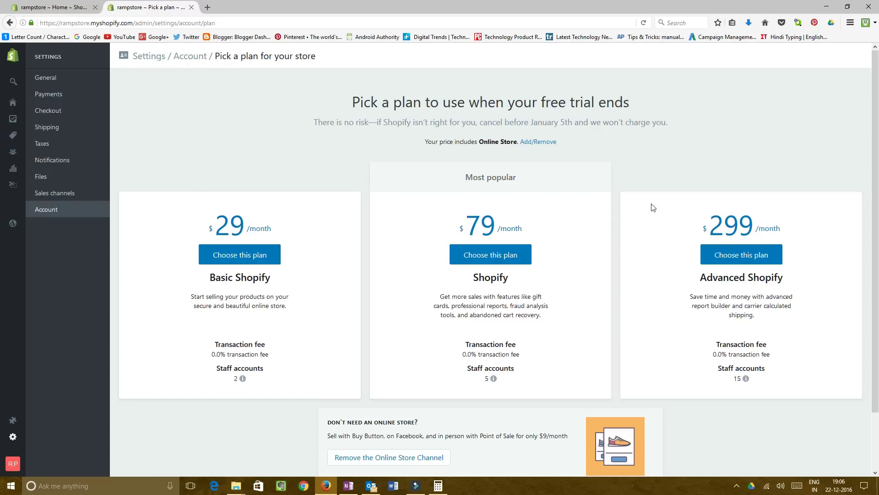
scroll(543, 294, down, 2)
scroll(509, 342, up, 2)
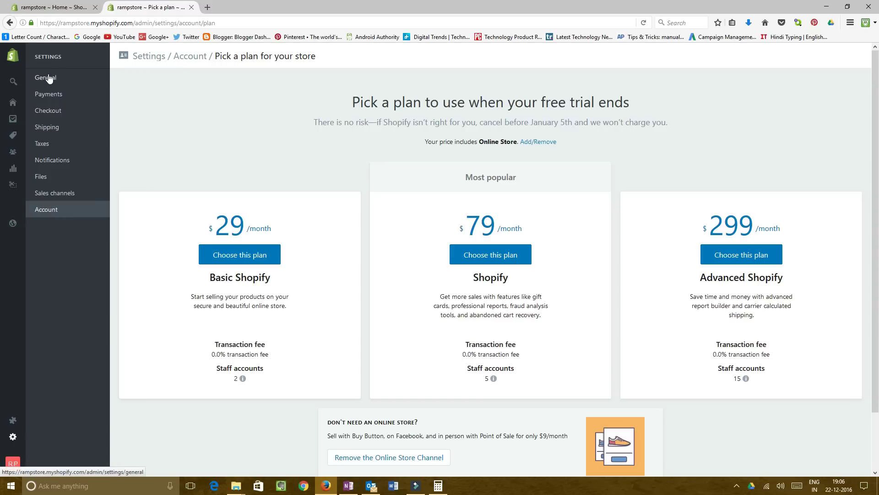
- Look through the draft orders and abandoned checkouts pages under Orders
mouse_move(11, 103)
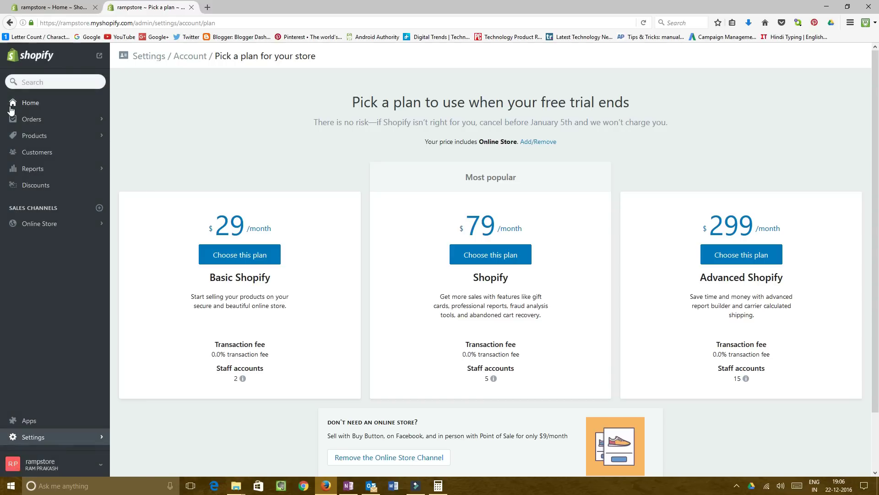
click(32, 119)
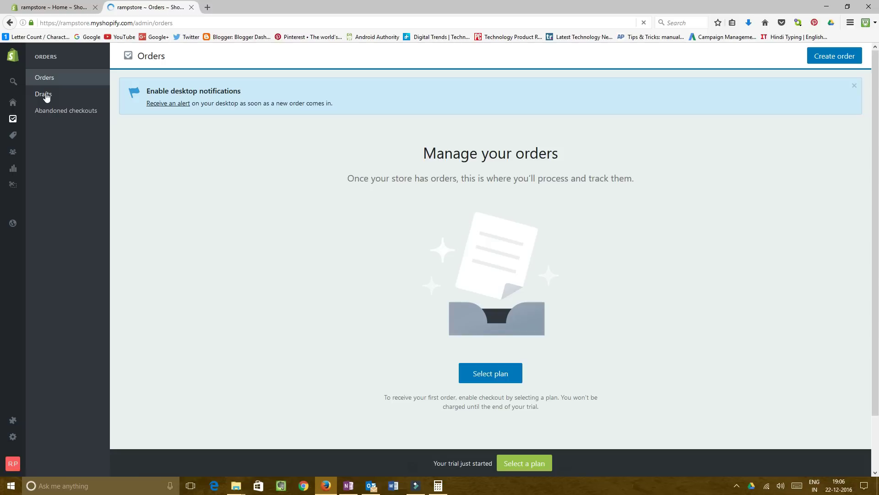
click(45, 94)
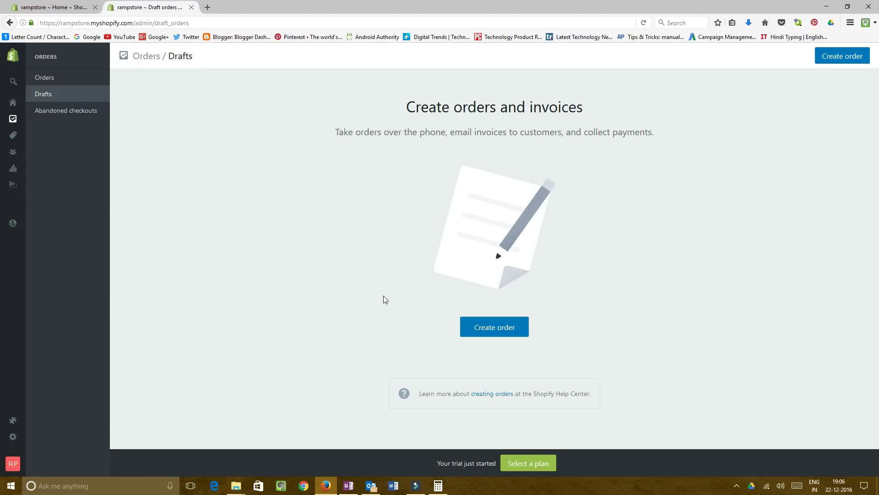
click(65, 114)
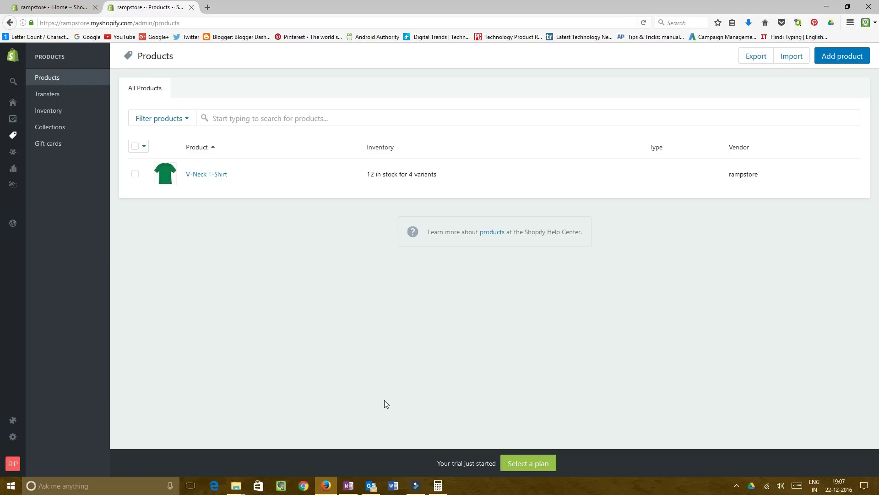
- Start a new inventory transfer and try the Supplier search
click(52, 96)
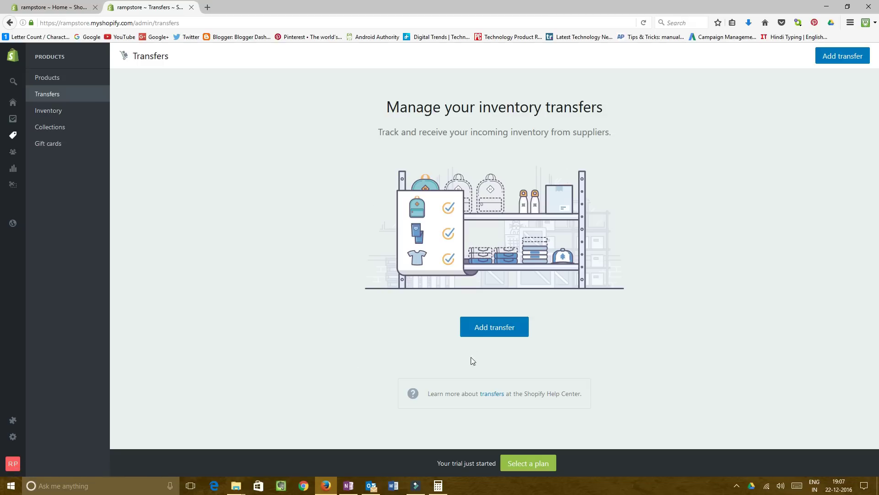
click(483, 328)
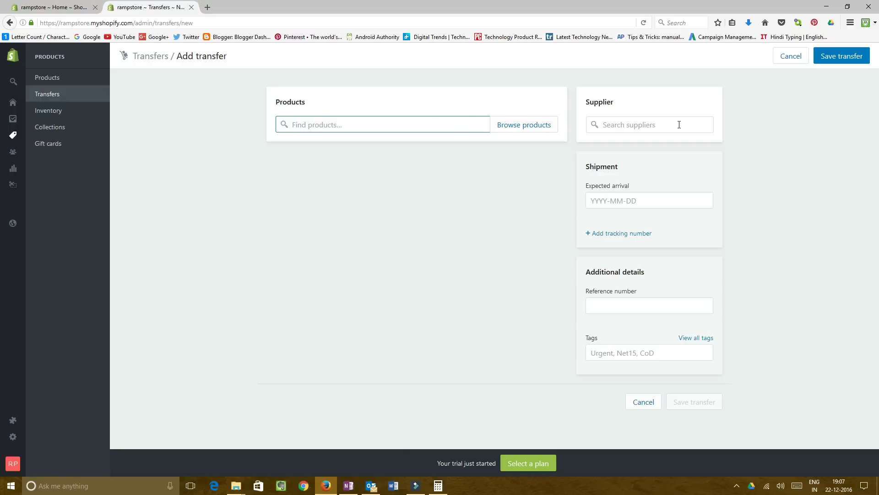
click(658, 124)
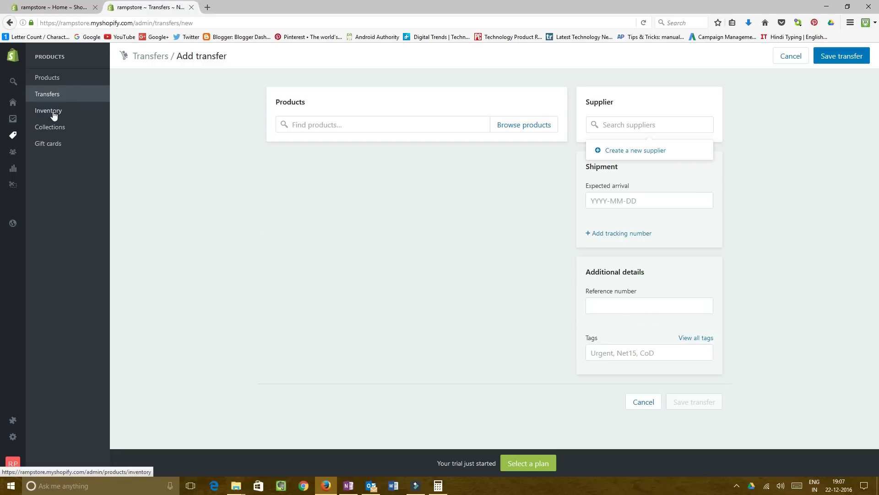
- Browse Inventory, Collections and the Home page collection, then go to Customers
click(53, 114)
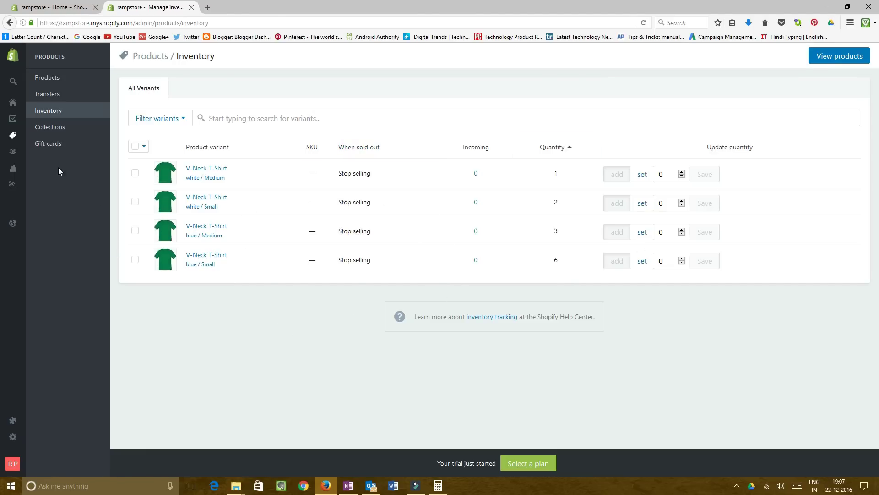
click(58, 128)
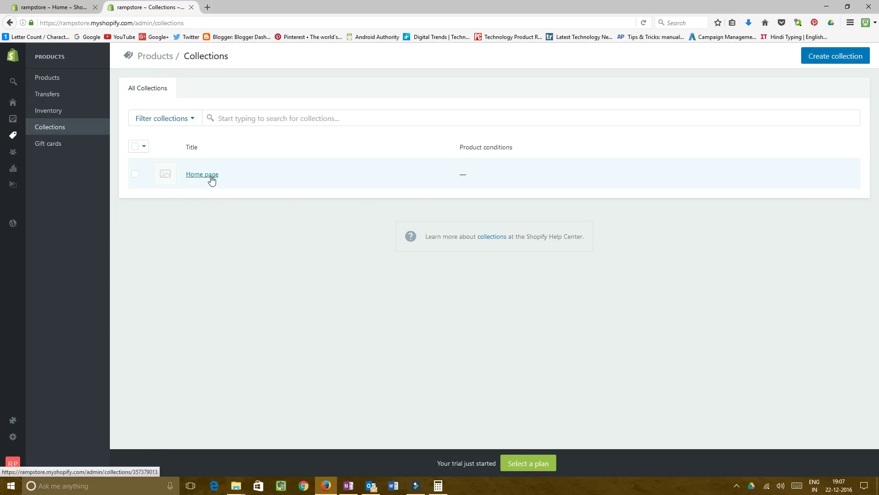
click(211, 178)
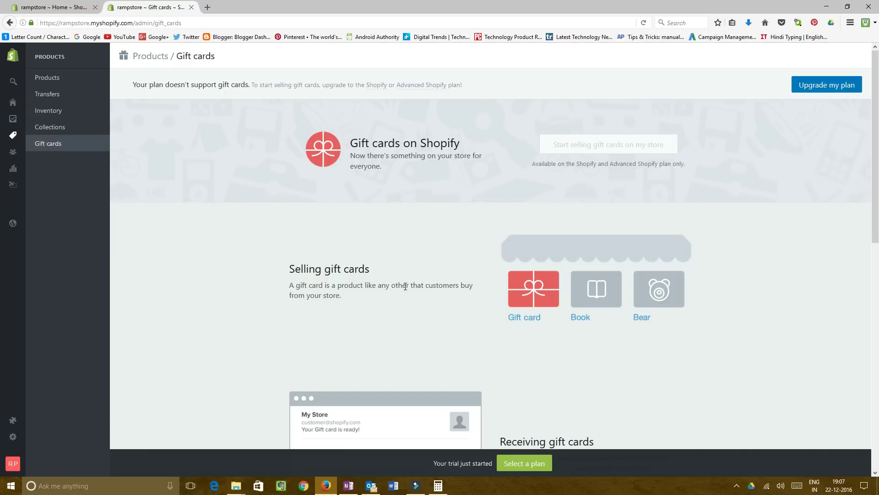
scroll(190, 352, down, 3)
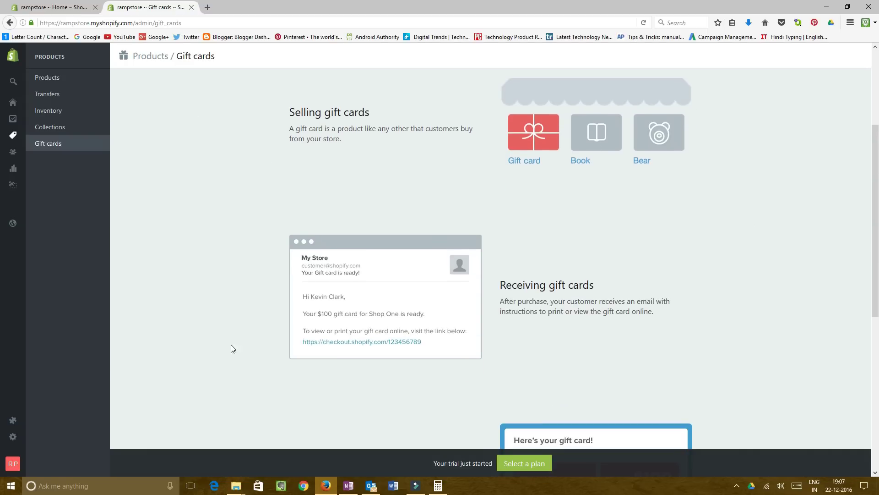
scroll(243, 385, down, 3)
scroll(246, 390, down, 3)
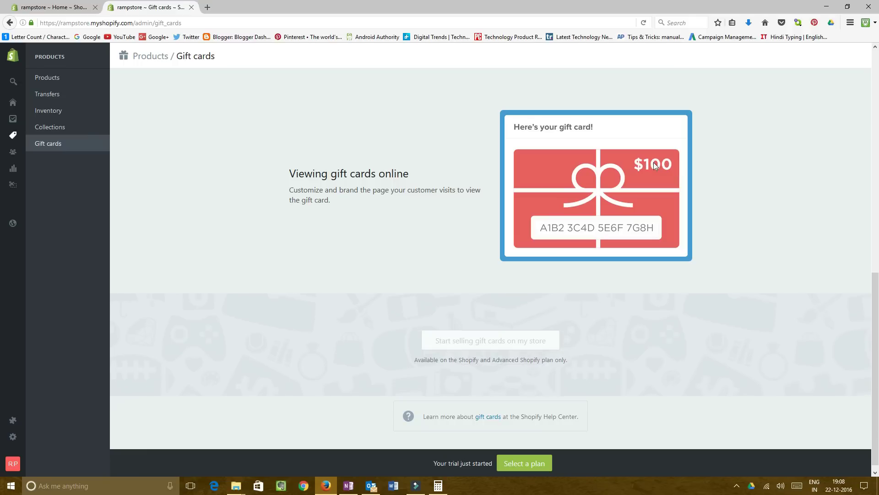
scroll(348, 358, up, 10)
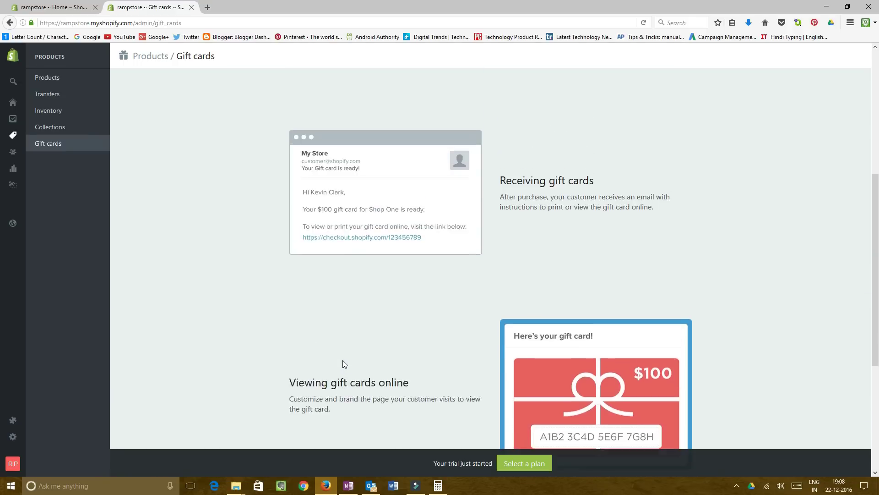
scroll(342, 363, down, 9)
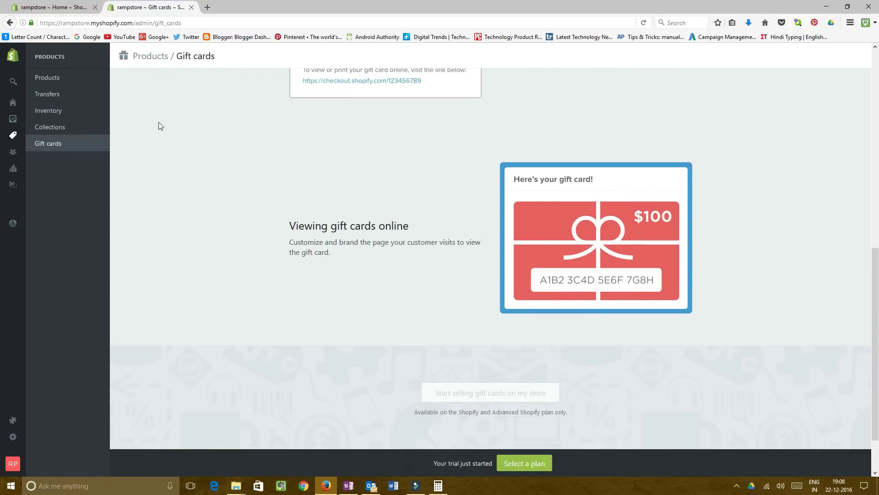
mouse_move(12, 154)
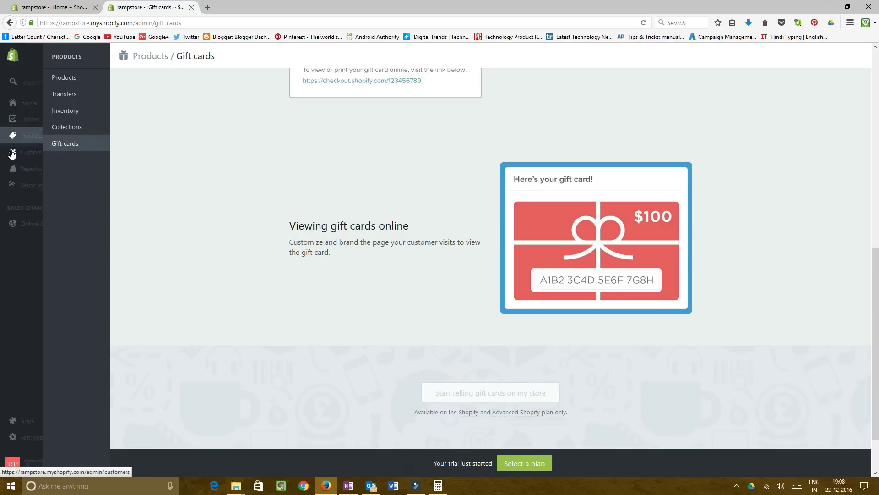
click(46, 154)
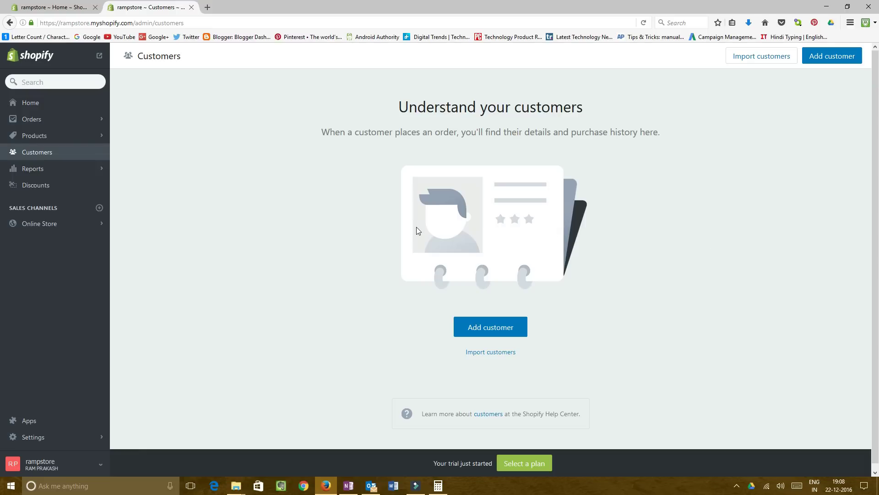
- Skim the Reports overview, then view the Online Store Dashboard's last-7-days stats
click(48, 173)
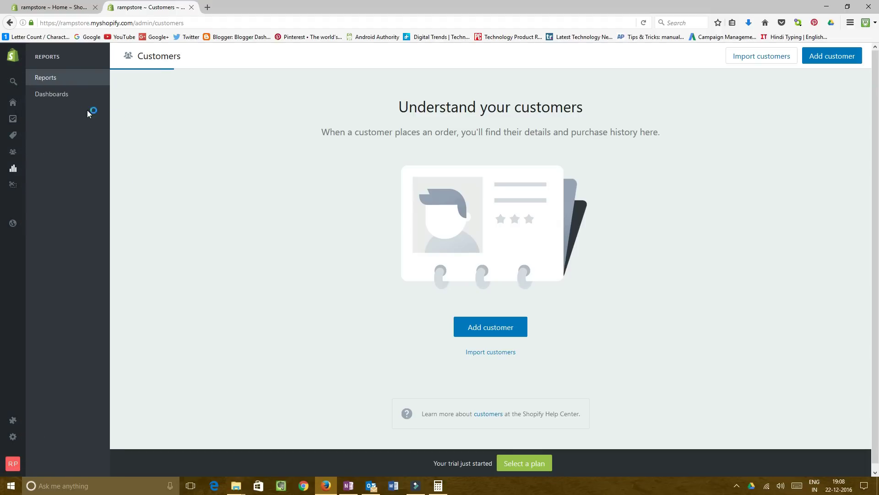
click(55, 81)
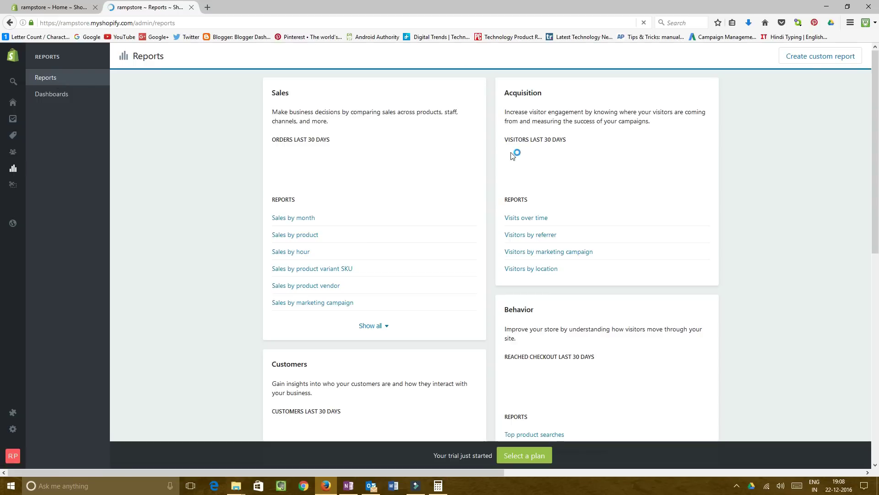
scroll(436, 329, down, 10)
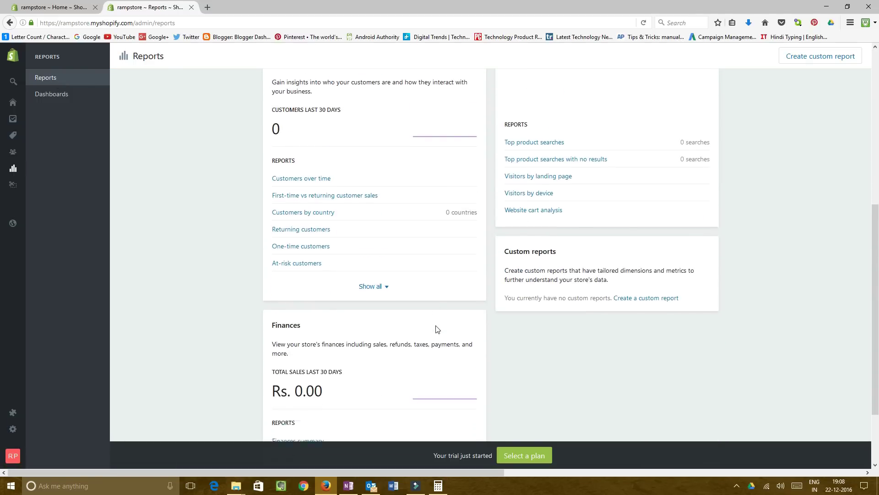
scroll(436, 329, up, 6)
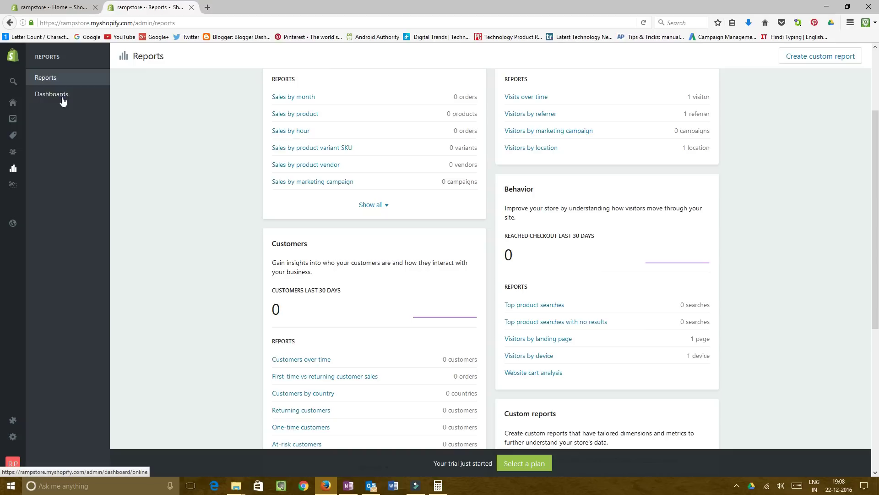
click(61, 97)
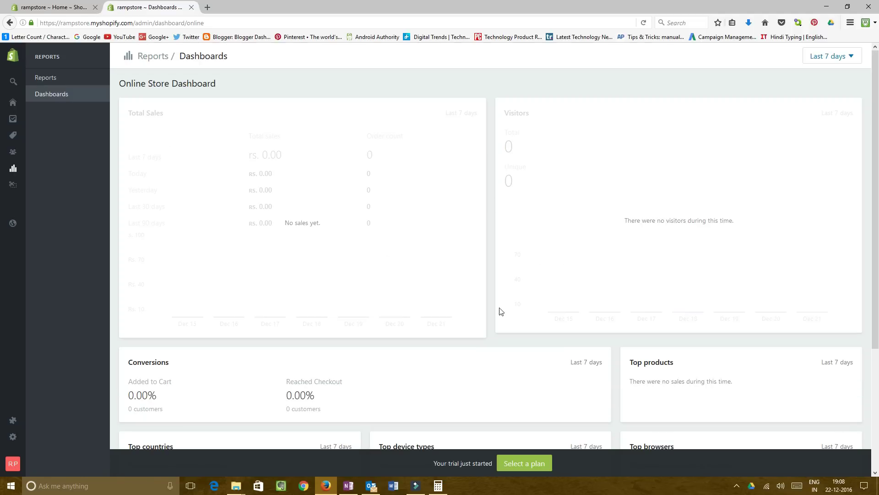
scroll(527, 320, down, 3)
scroll(397, 350, up, 3)
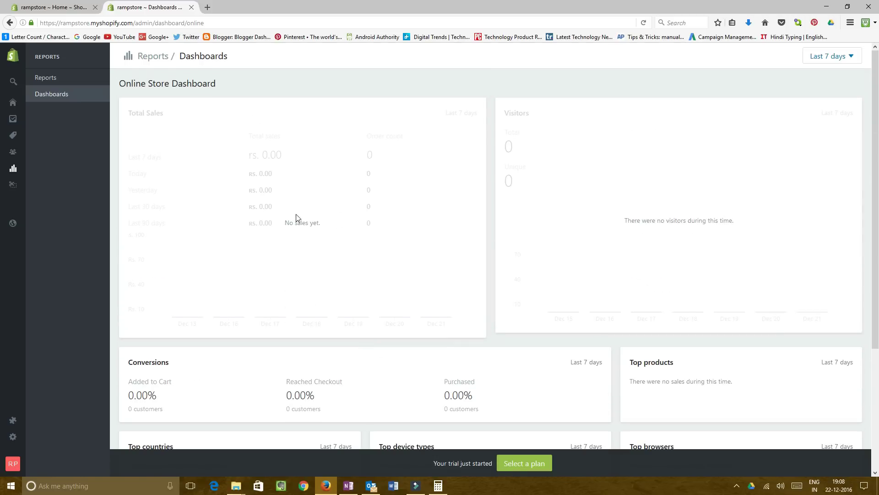
- Check Discounts and the Online Store Themes, then the empty Blog posts and Pages sections
mouse_move(13, 191)
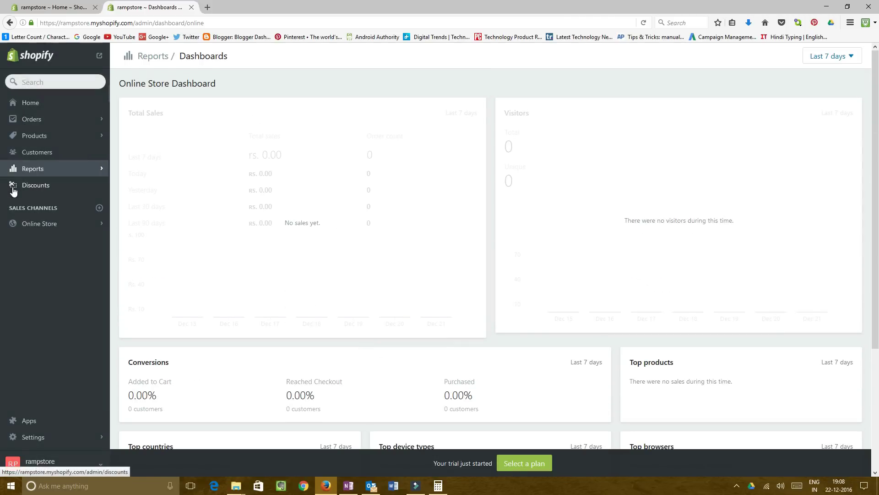
click(47, 190)
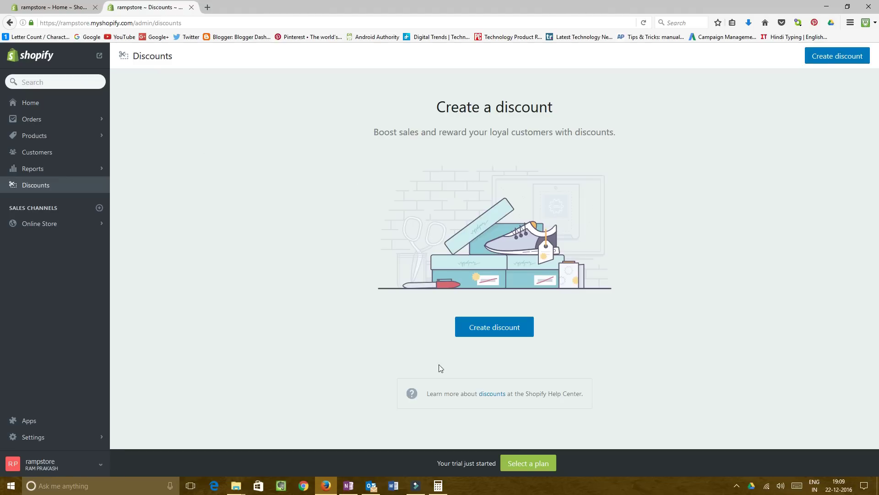
click(39, 228)
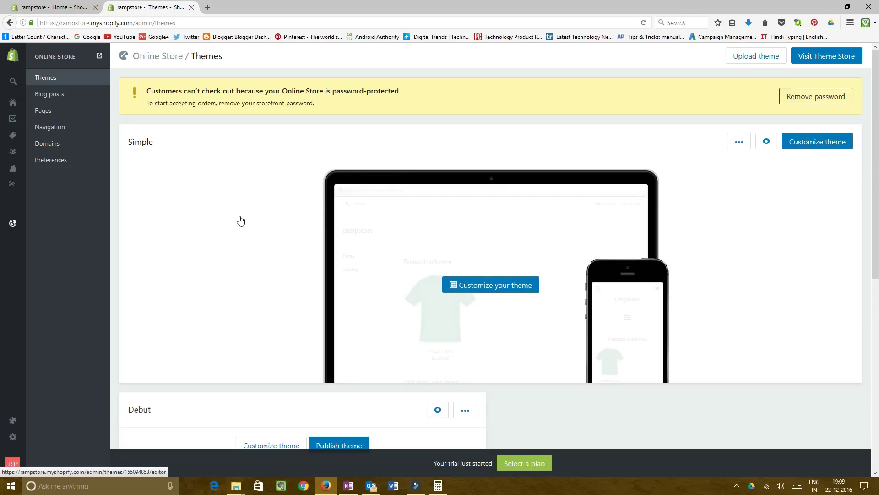
scroll(308, 304, down, 5)
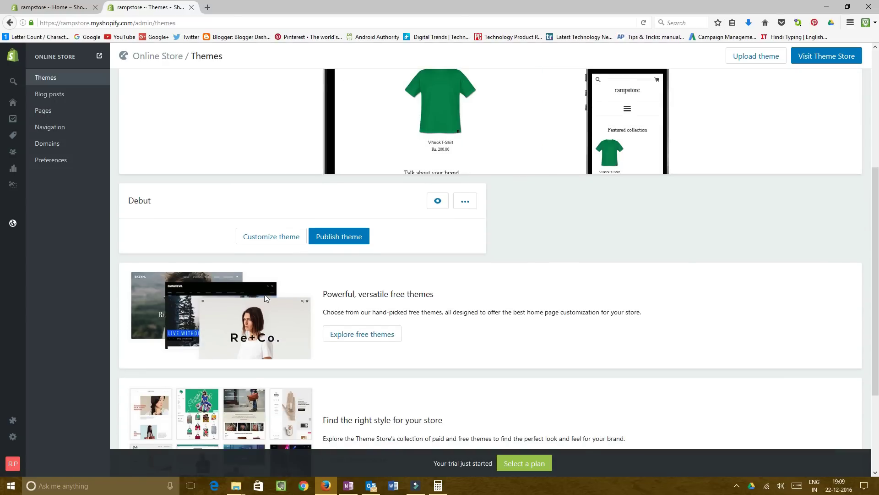
scroll(275, 270, down, 2)
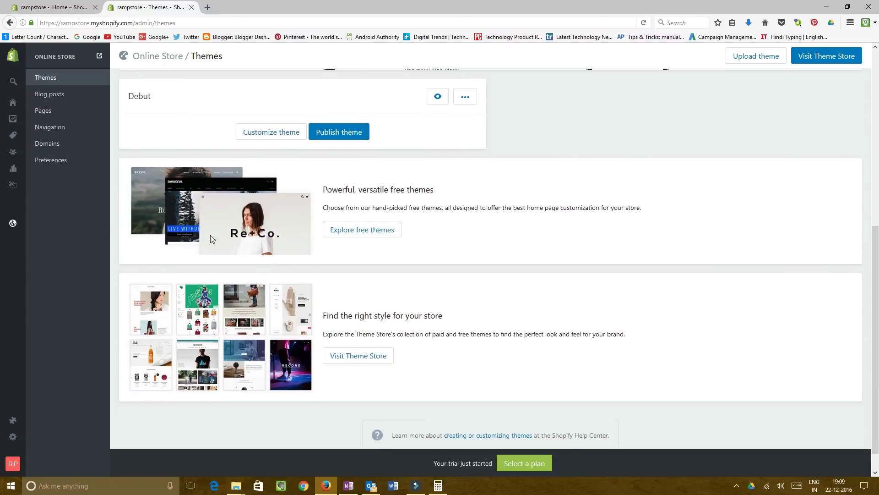
scroll(204, 291, up, 6)
click(59, 95)
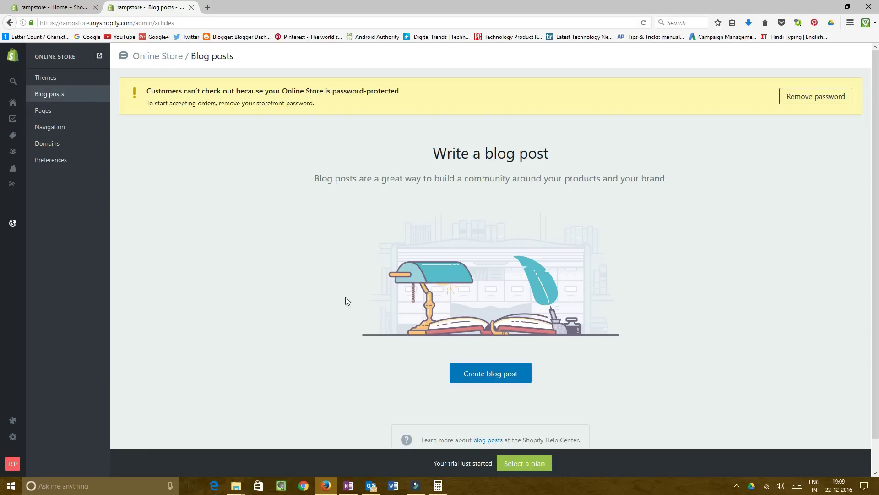
click(40, 112)
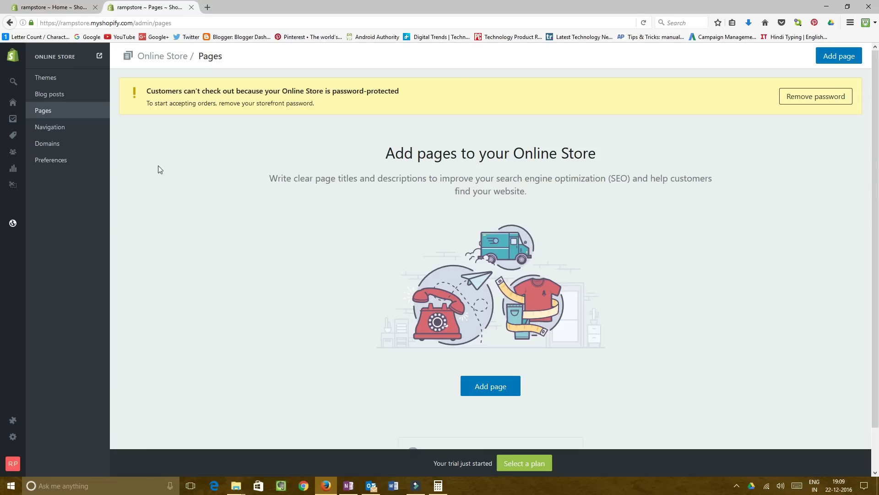
- Visit Navigation and Domains, then view Preferences' homepage title, analytics and password fields
click(53, 128)
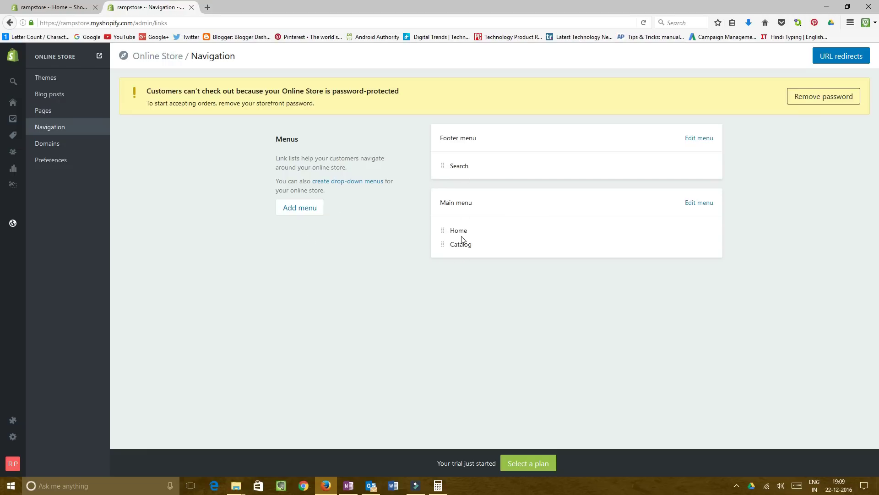
click(294, 210)
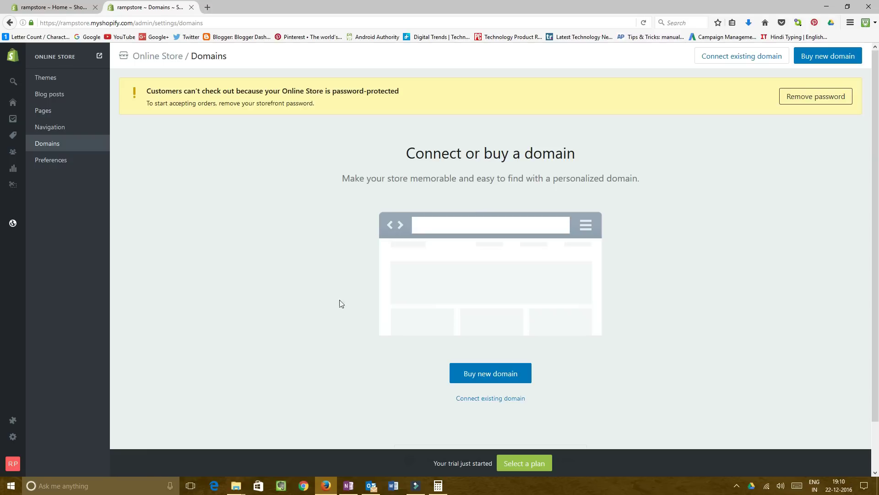
click(59, 161)
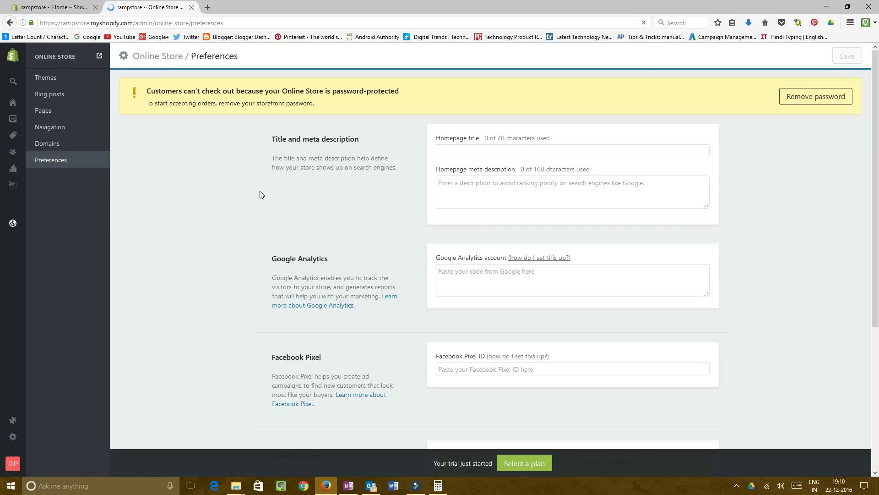
click(469, 151)
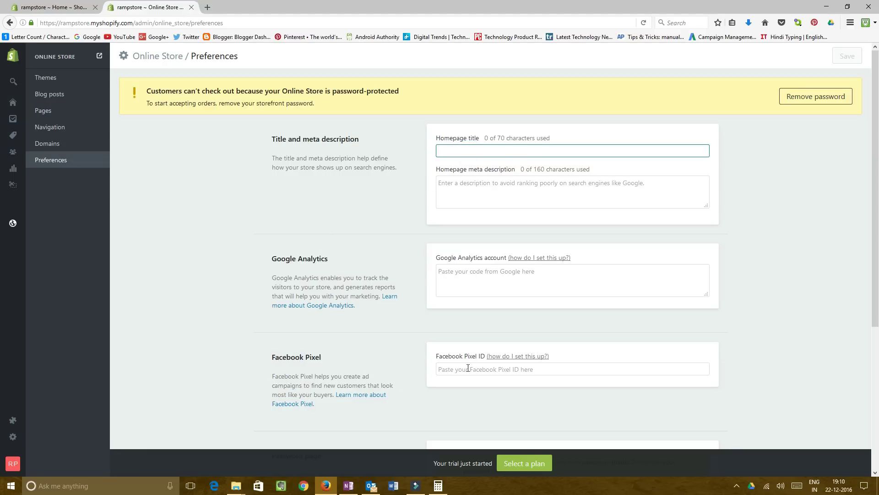
scroll(403, 316, down, 5)
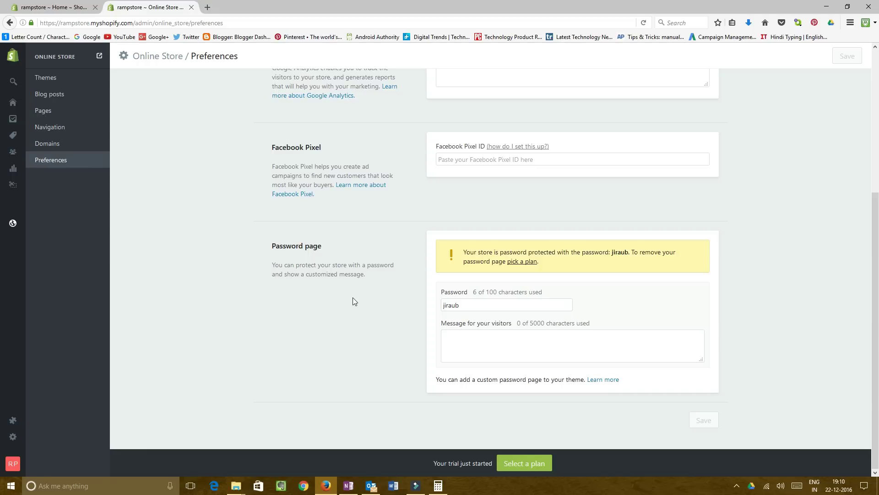
scroll(352, 301, up, 5)
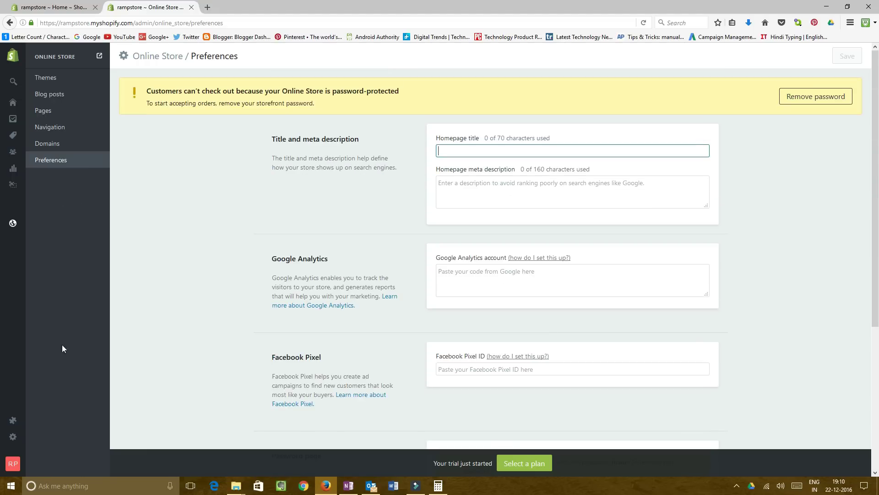
mouse_move(15, 421)
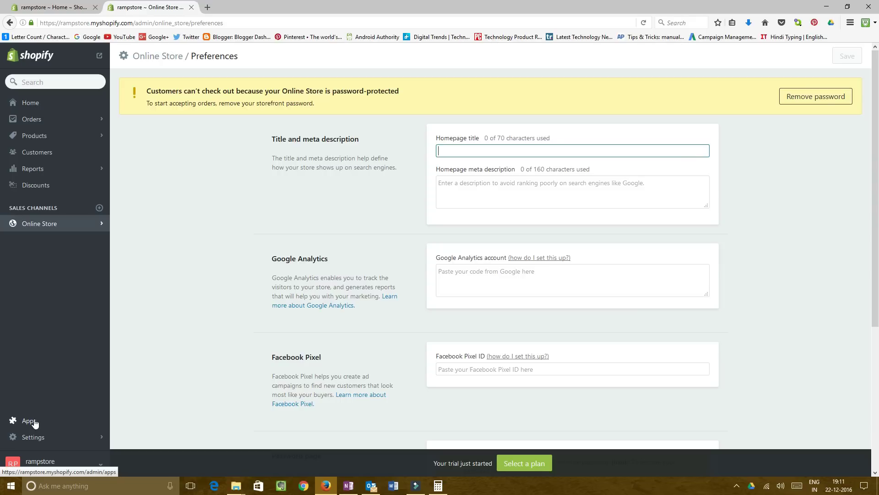
- Go to Apps and load the Shopify App Store in a new tab
click(15, 420)
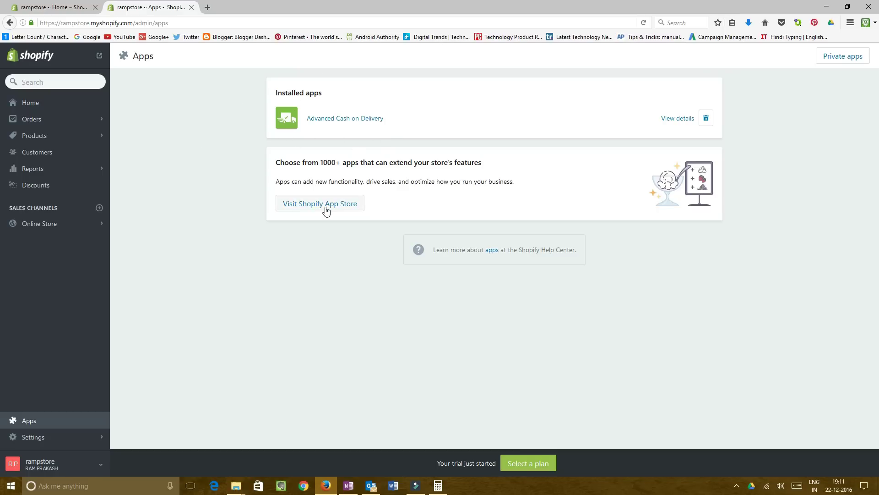
click(299, 209)
click(239, 6)
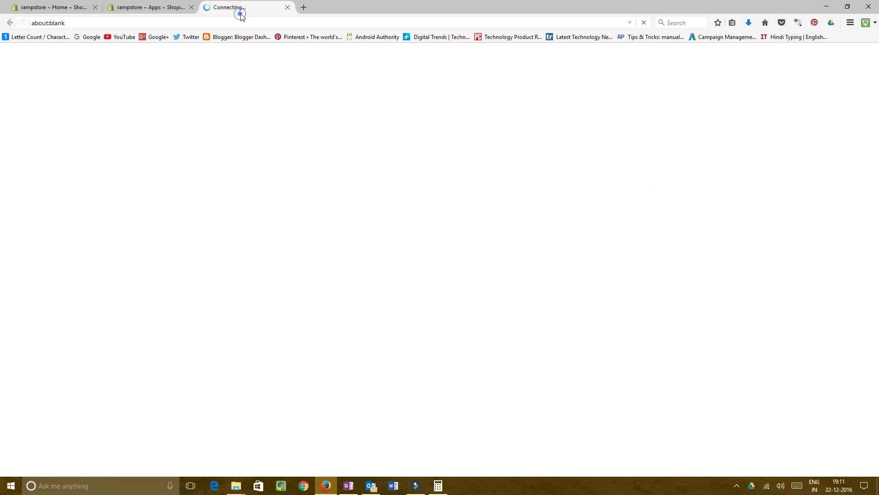
click(129, 6)
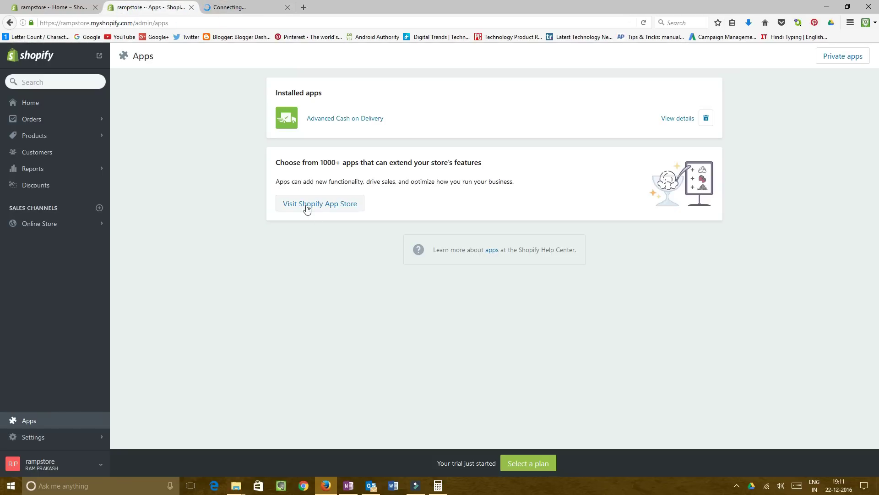
click(238, 7)
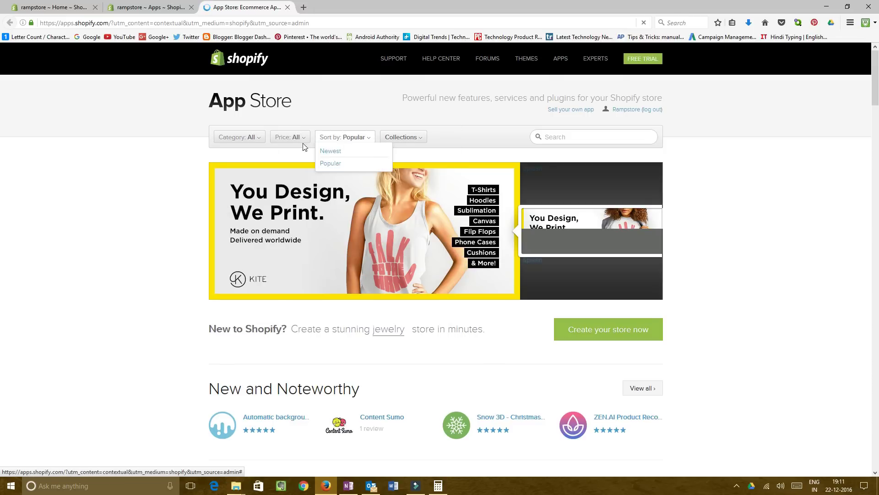
- Filter the App Store to Shipping apps and go to results page 2
mouse_move(297, 142)
mouse_move(245, 140)
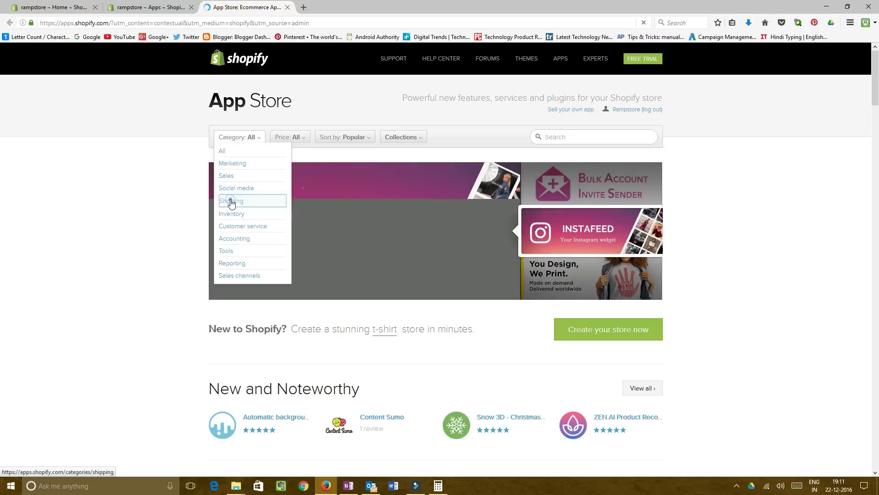
click(230, 200)
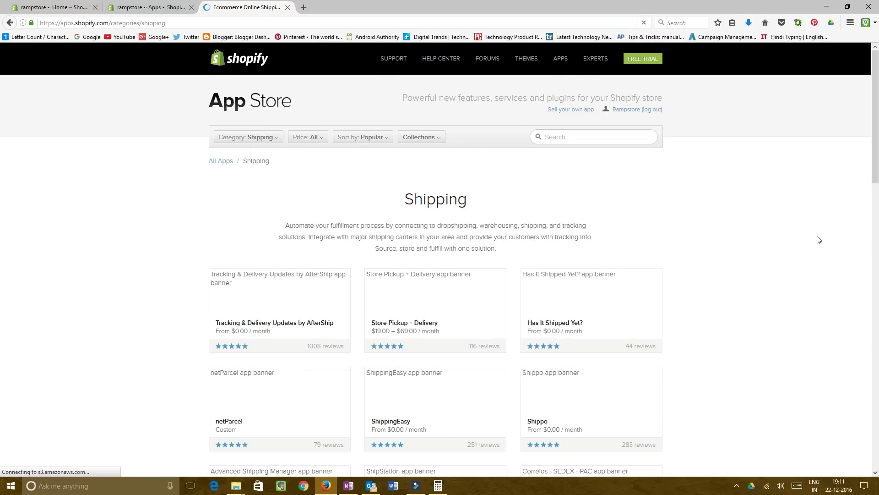
scroll(818, 239, down, 3)
scroll(819, 240, down, 3)
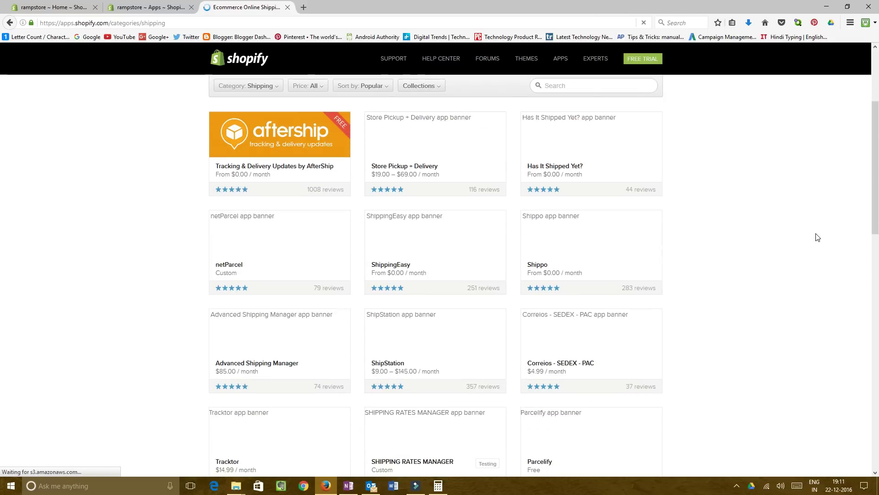
scroll(816, 236, down, 8)
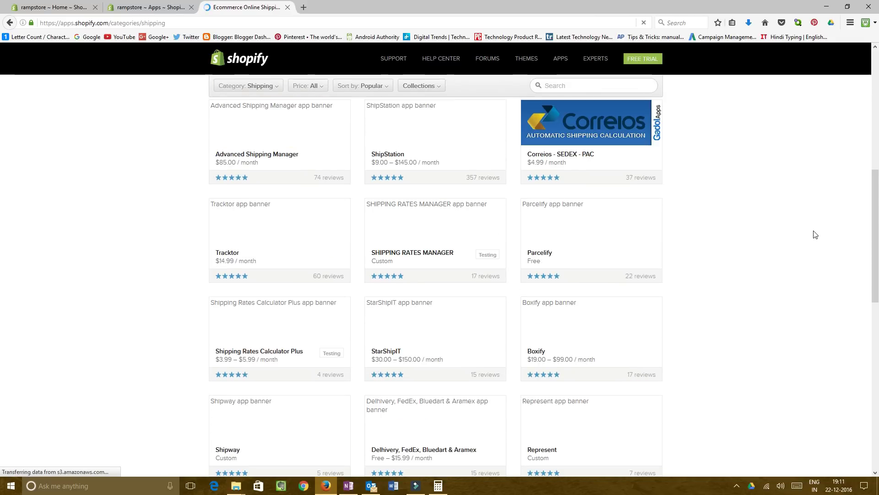
scroll(816, 235, down, 4)
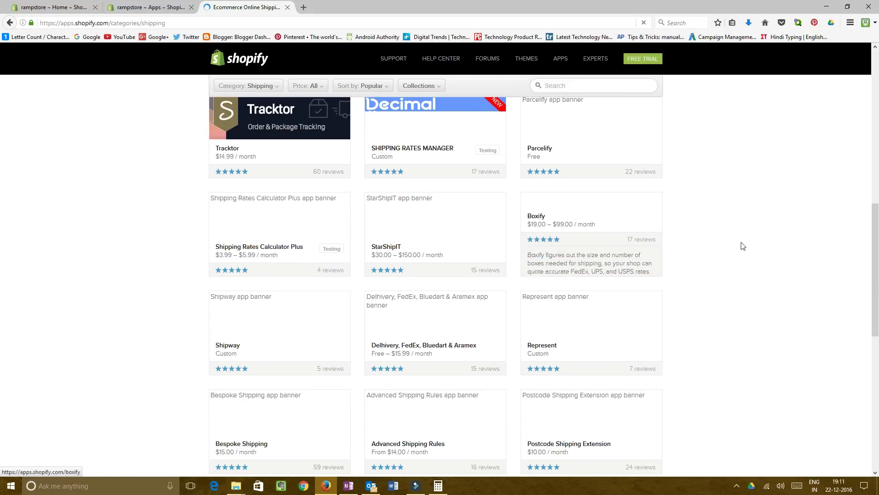
scroll(742, 245, up, 10)
scroll(742, 246, down, 10)
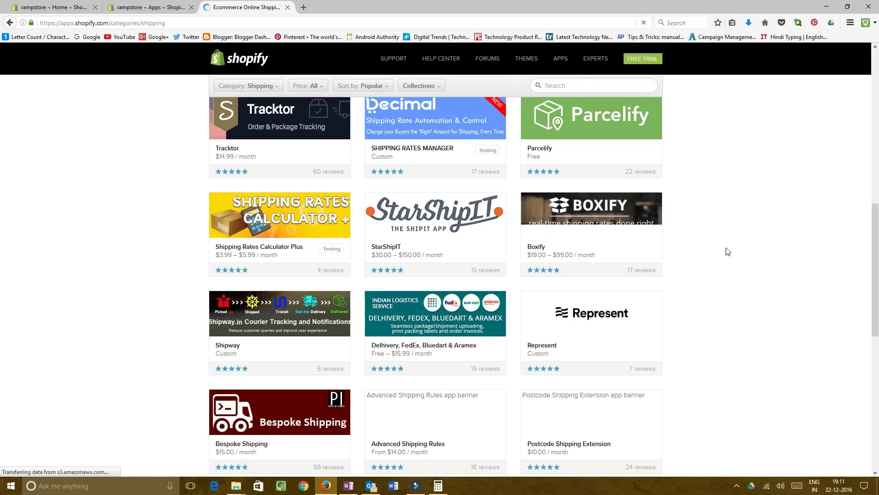
scroll(687, 243, up, 15)
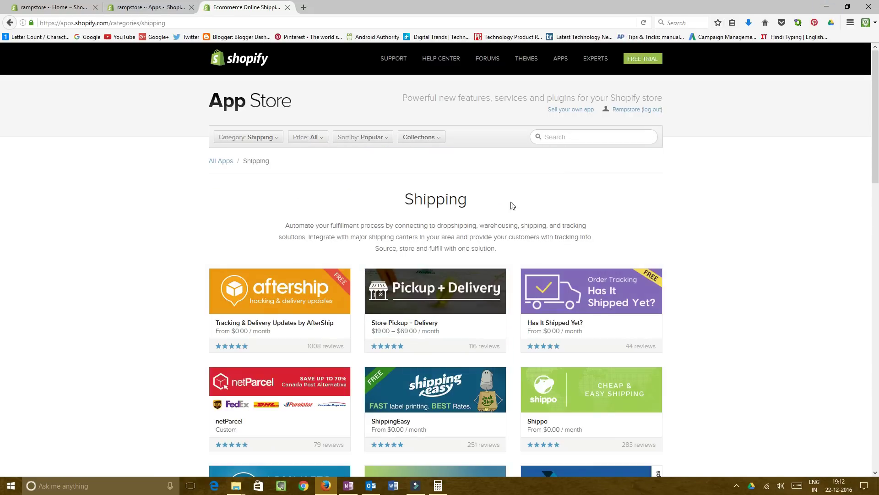
scroll(124, 341, down, 20)
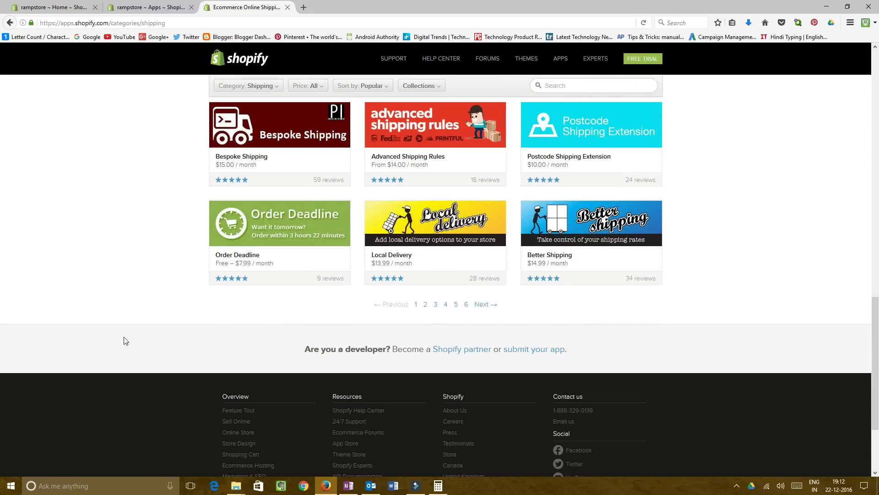
click(426, 304)
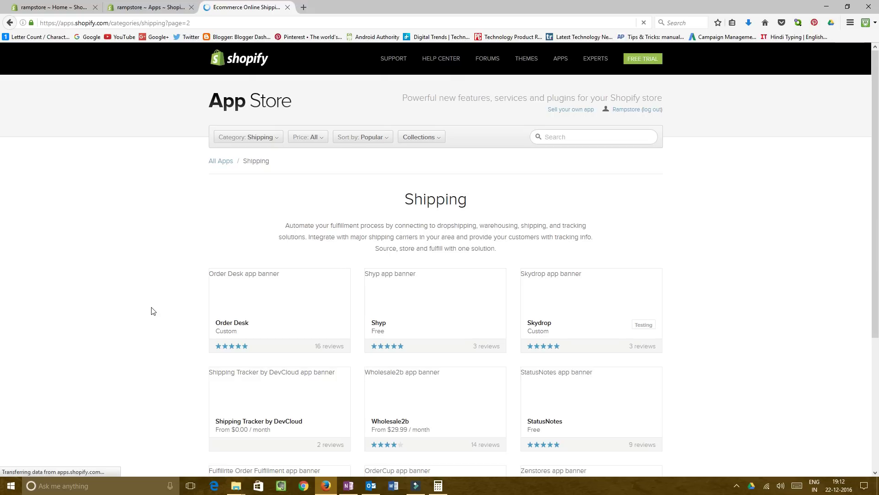
click(229, 136)
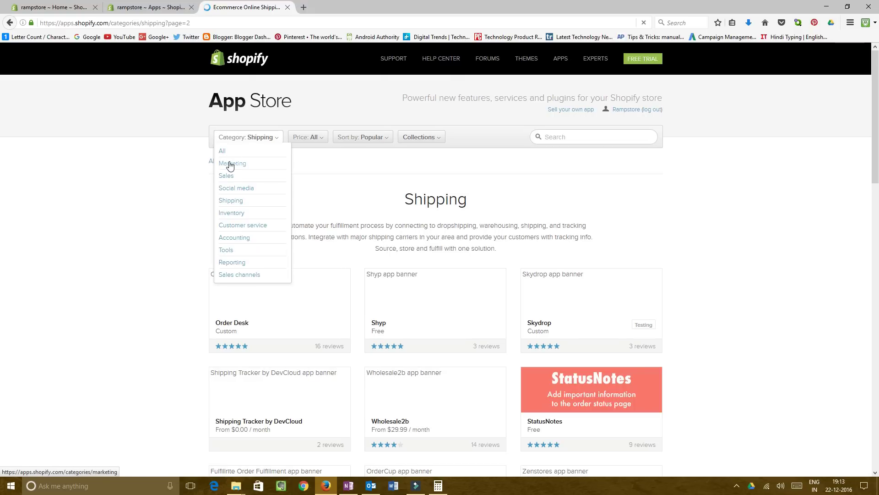
- Filter the App Store to the Social media category
click(229, 187)
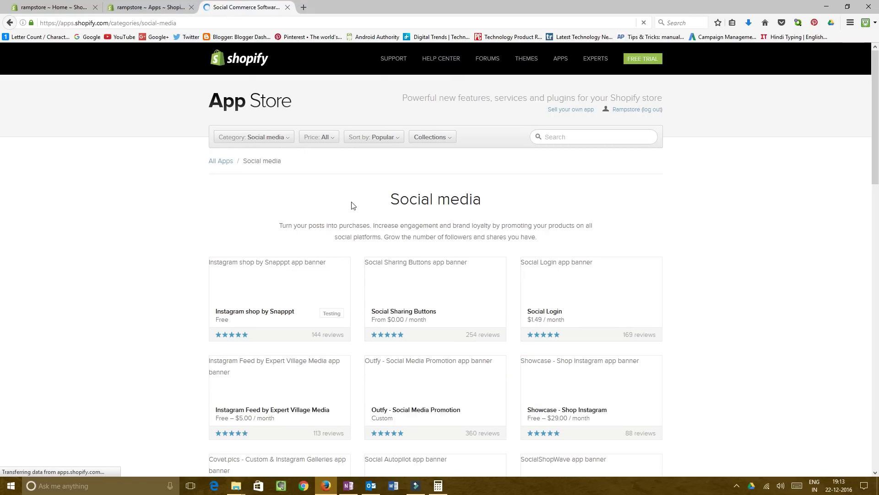
scroll(22, 291, down, 3)
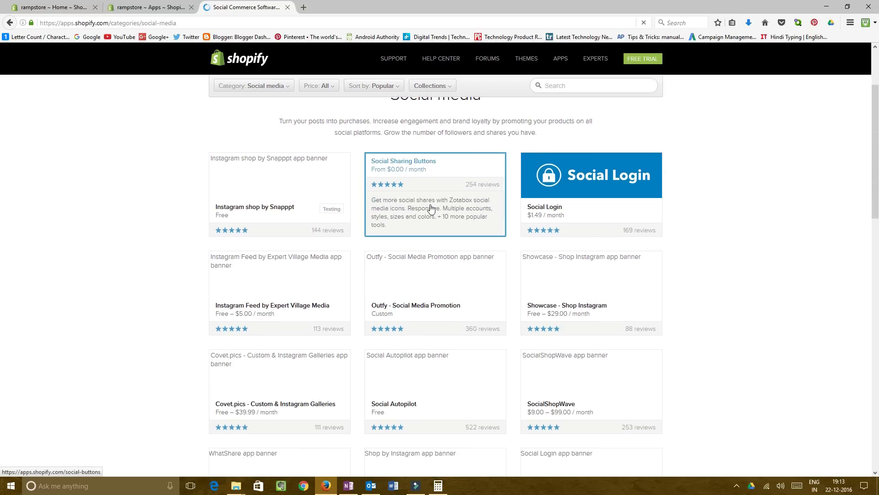
scroll(364, 212, up, 3)
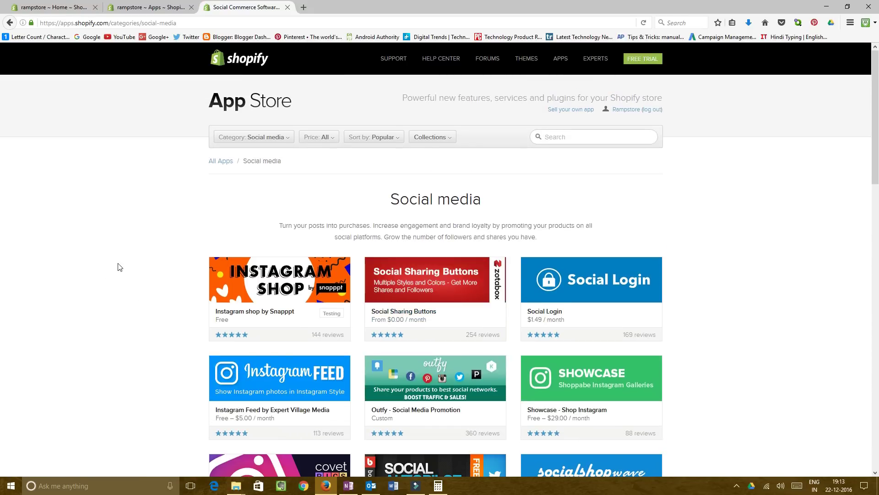
- Install Social Sharing Buttons by Zotabox on rampstore
click(437, 303)
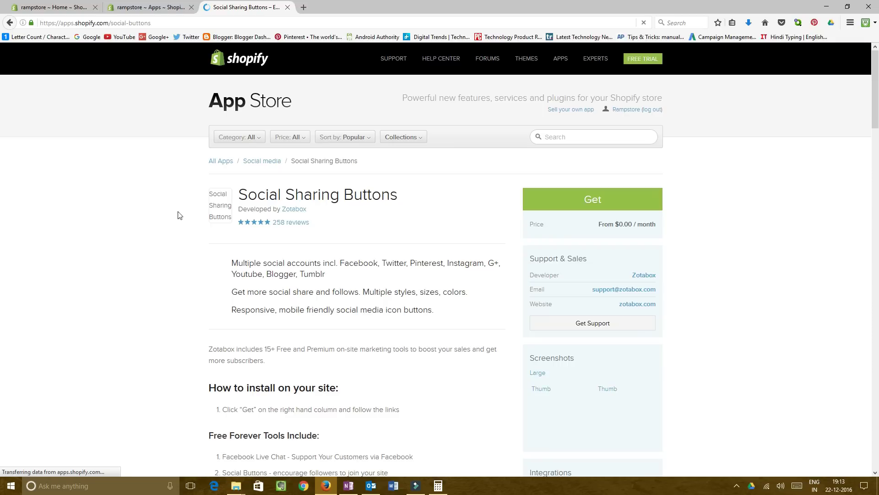
click(591, 199)
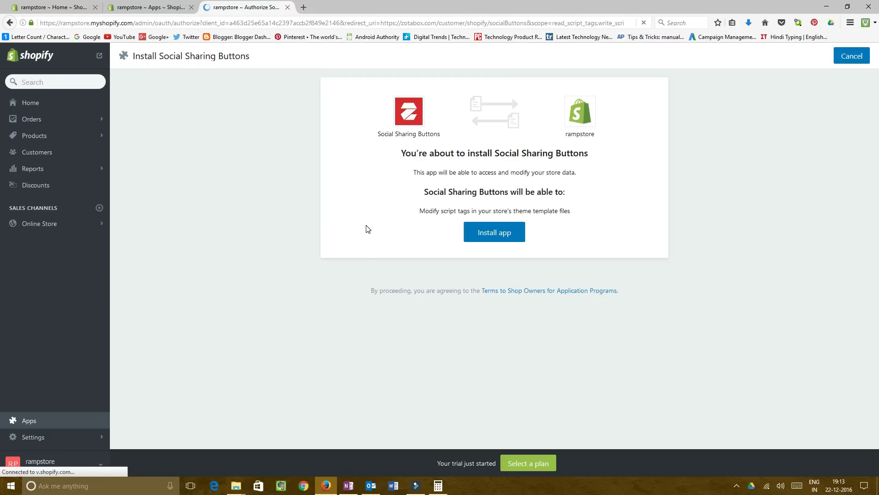
click(484, 237)
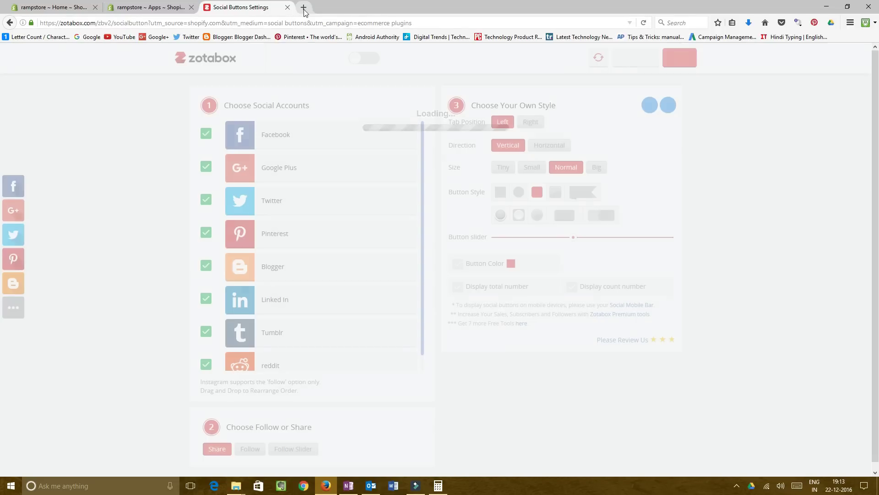
click(303, 7)
- Preview the share buttons on the storefront and dismiss the Zotabox info panel
click(256, 7)
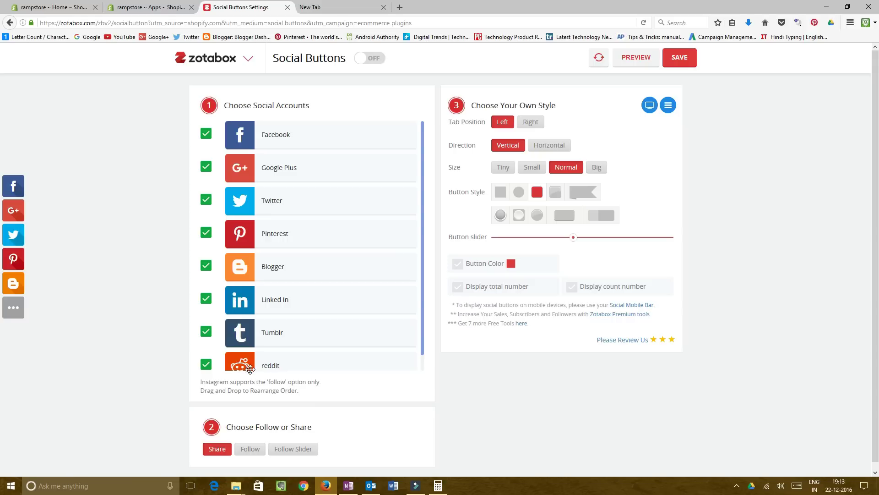
scroll(297, 271, down, 1)
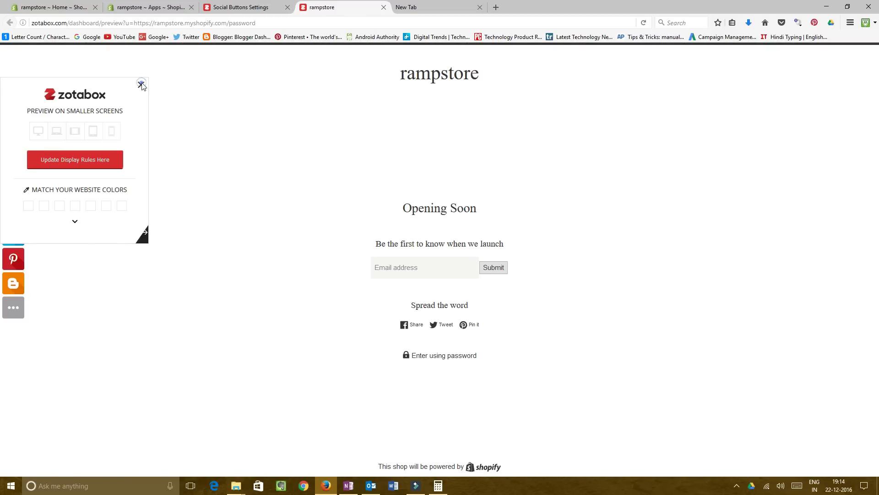
click(142, 83)
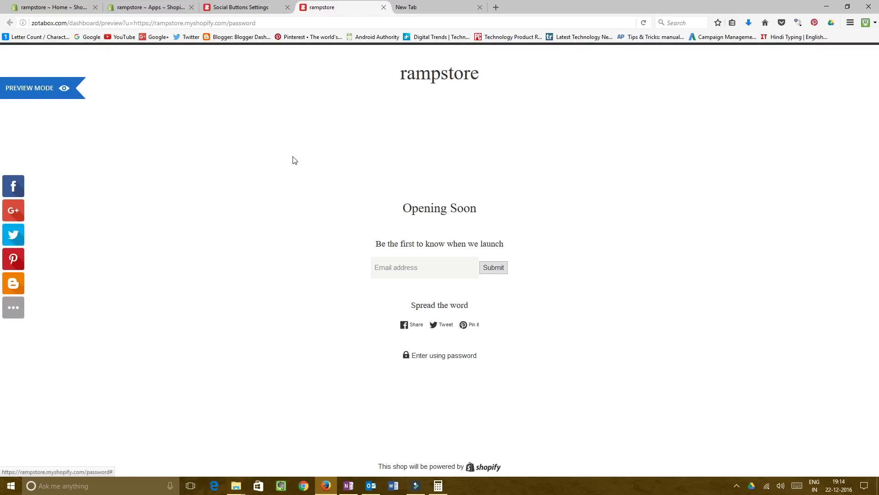
- Save the Social Buttons settings, switch the tool ON, and close its tab
click(275, 5)
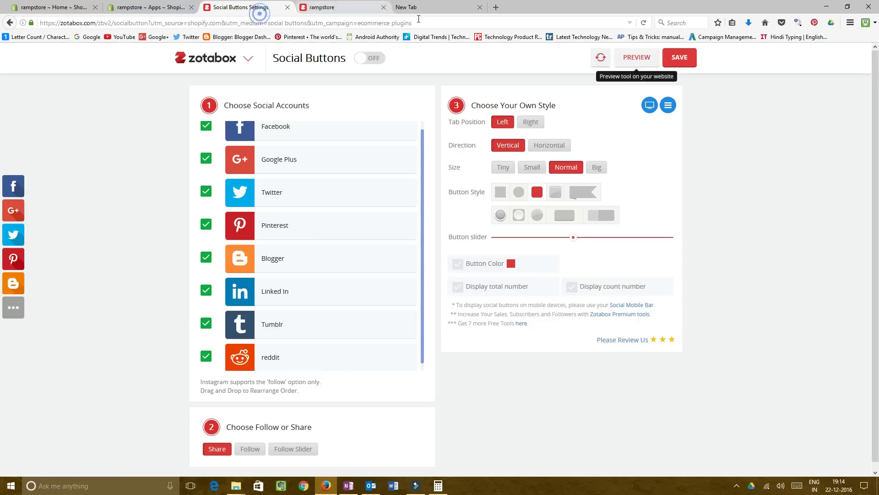
click(680, 57)
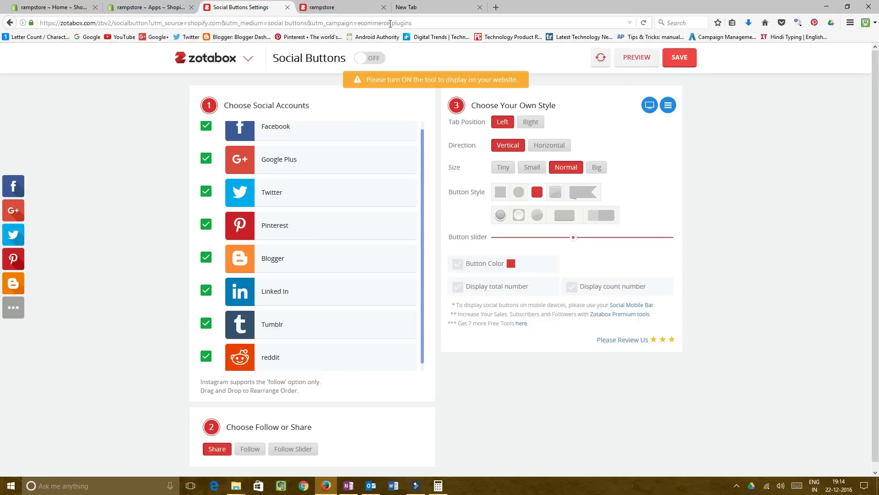
click(369, 58)
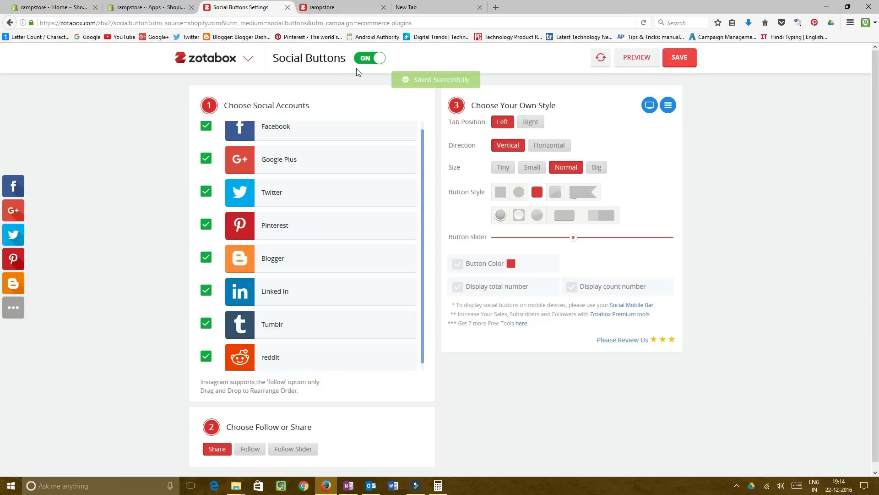
click(287, 7)
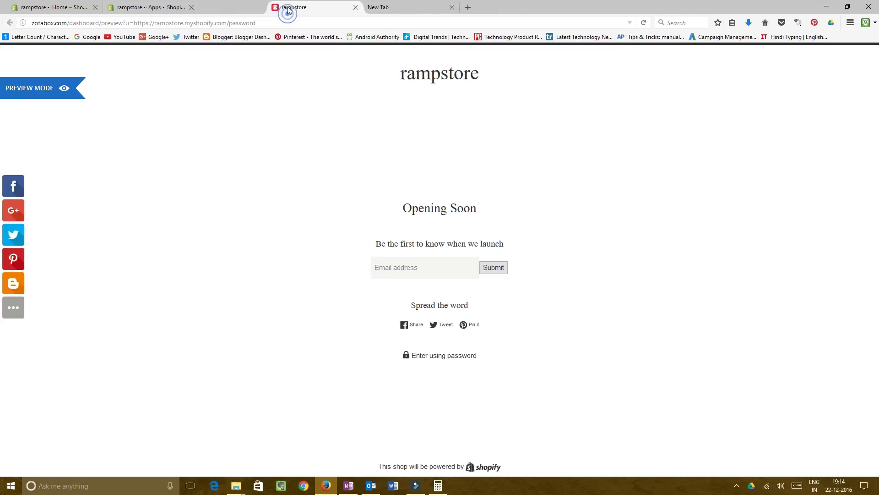
- Load rampstore.myshopify.com to confirm the share buttons, then return to the admin Apps tab
click(288, 7)
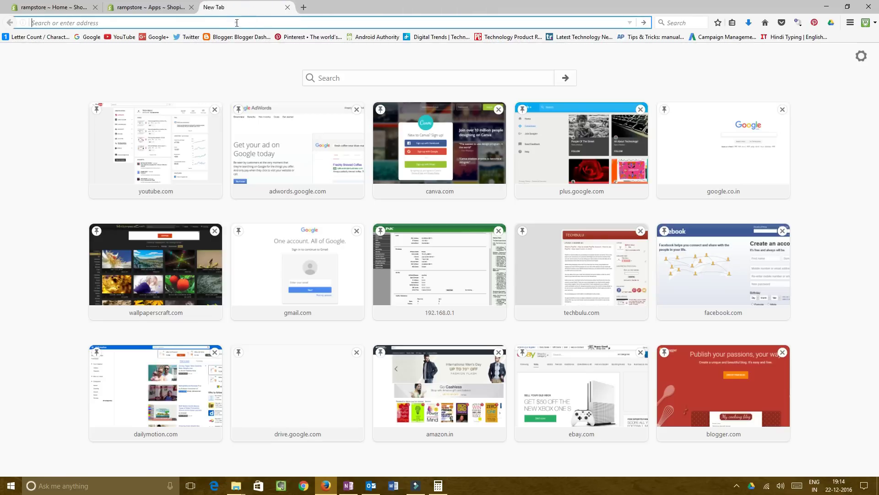
text(ramp)
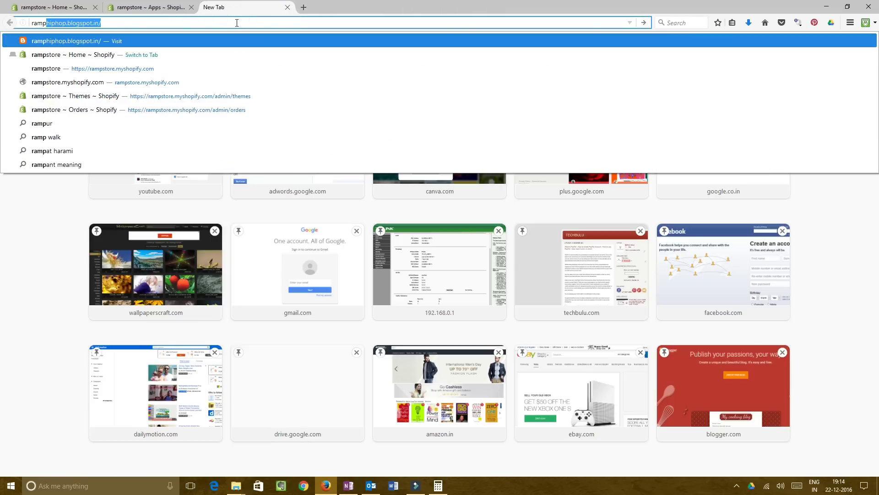
key(Down)
key(Down)
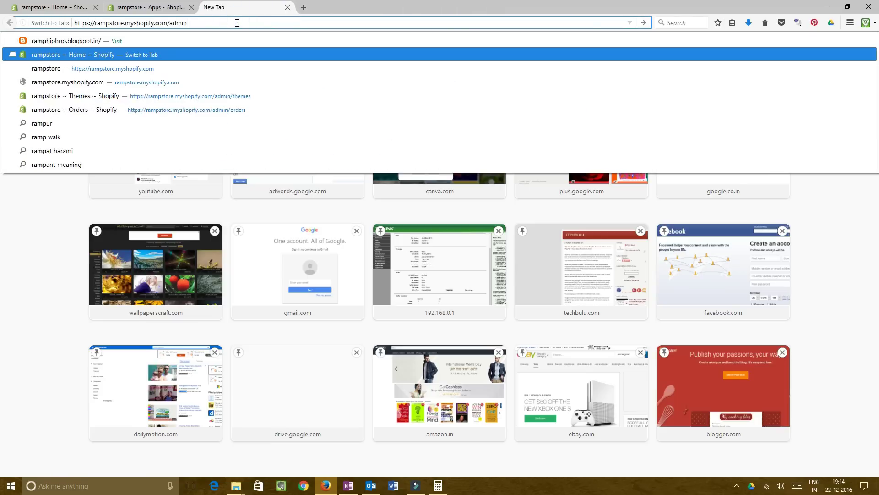
key(Up)
key(Up)
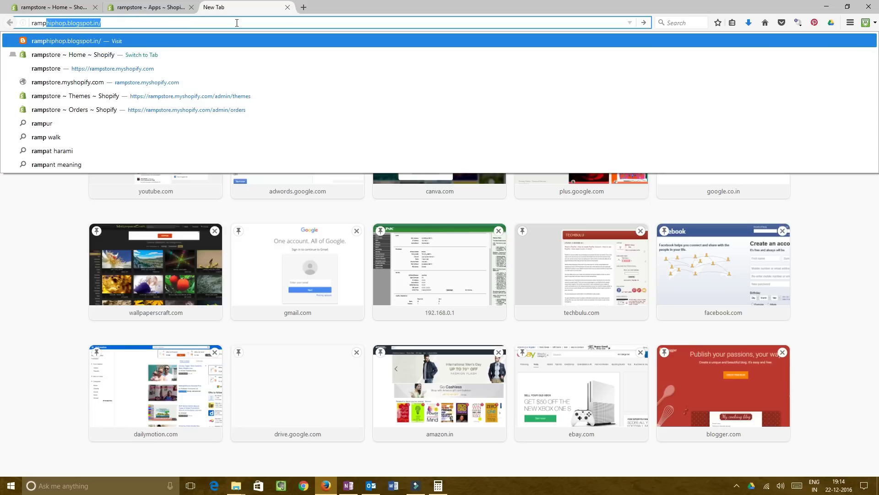
key(Down)
key(Down)
key(Down)
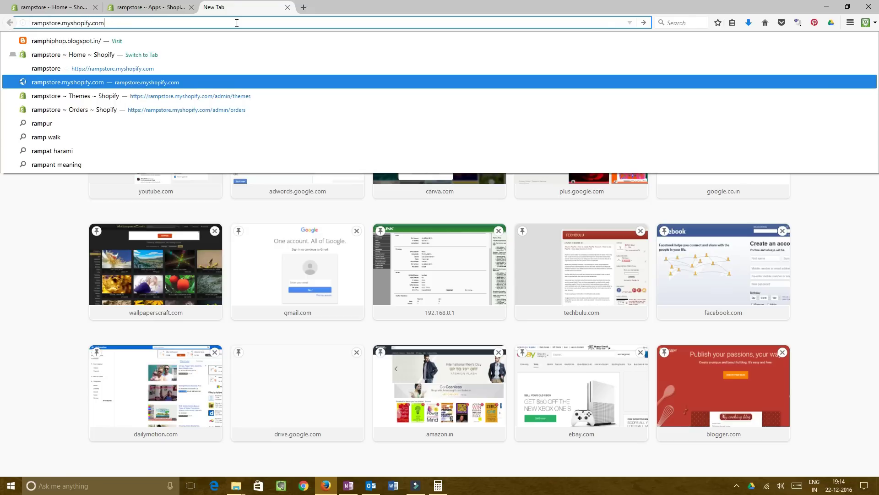
key(Return)
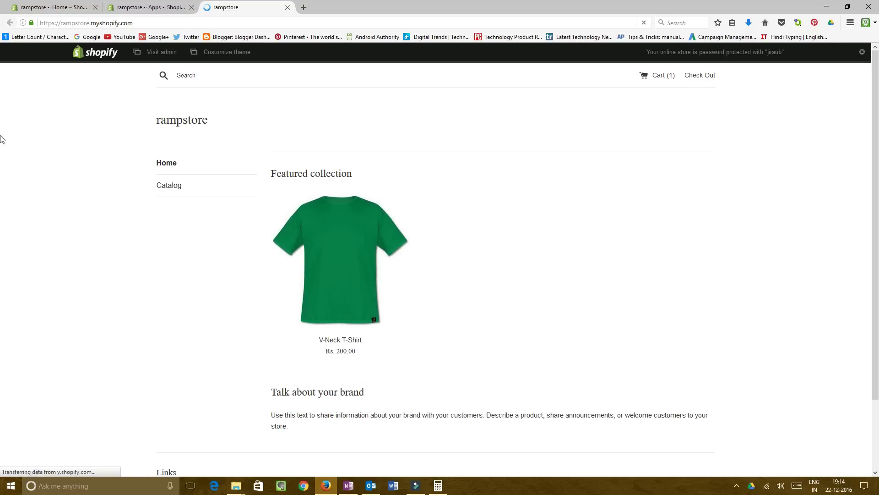
scroll(613, 310, down, 2)
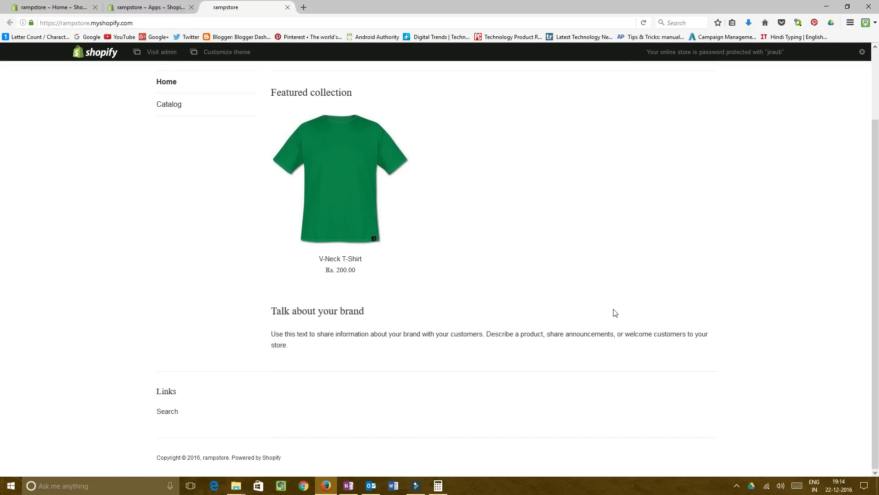
scroll(613, 310, up, 2)
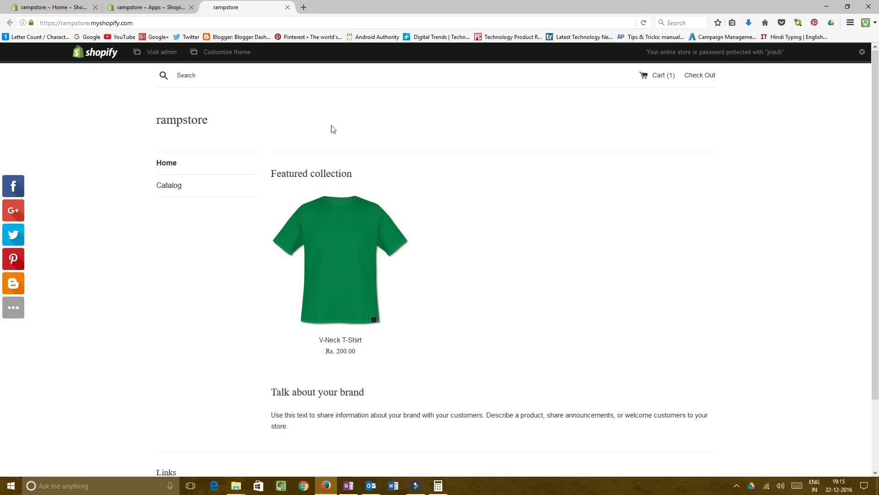
click(188, 4)
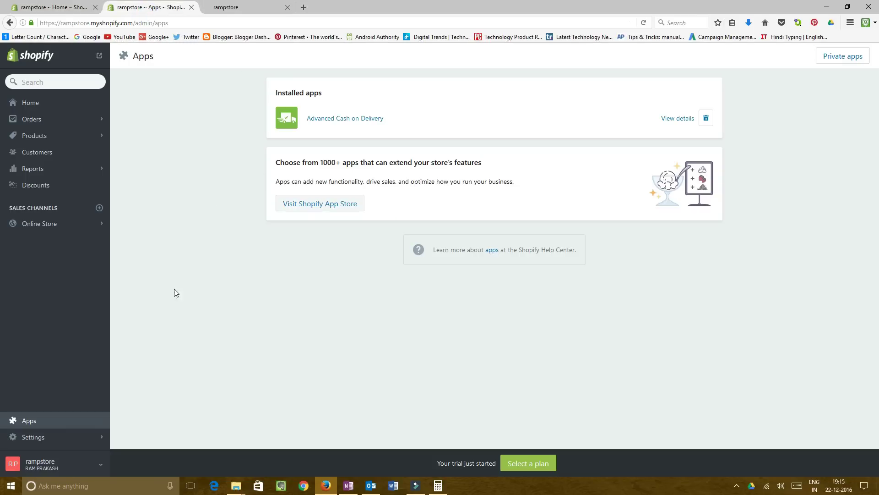
- Review the admin Home setup progress and the storefront's social buttons, then return to the YouTube channel
click(30, 103)
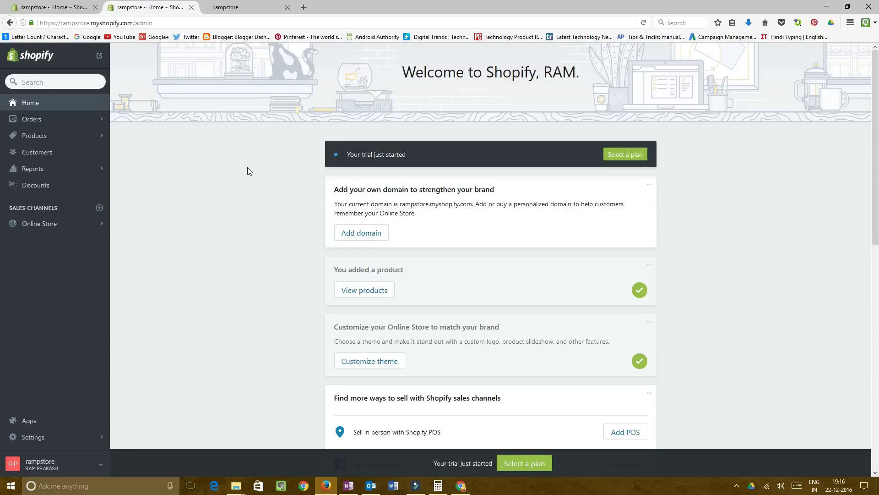
click(235, 6)
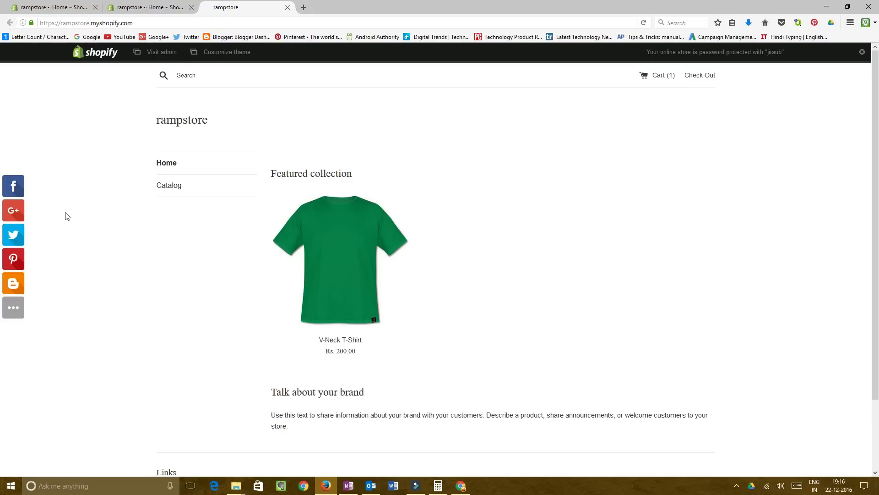
click(131, 6)
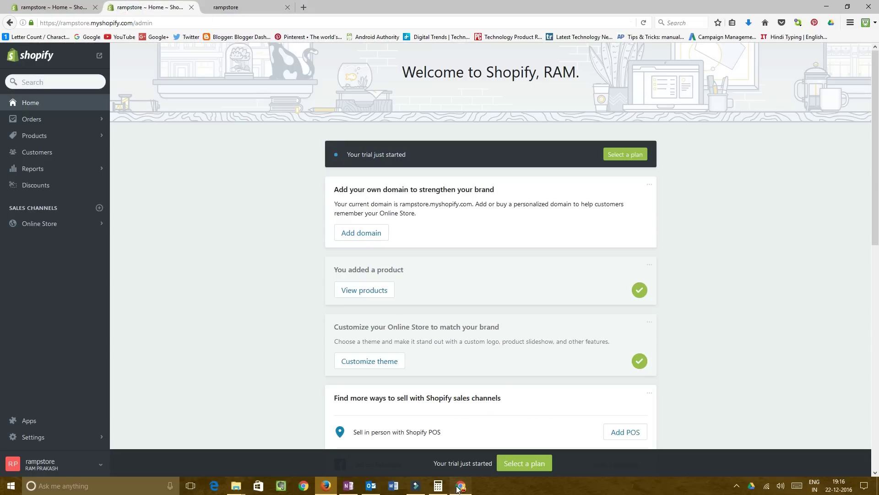
click(461, 485)
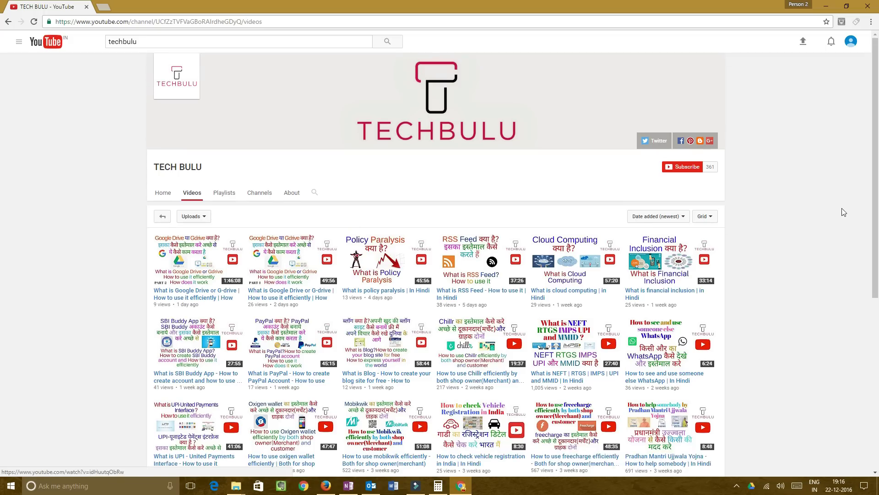